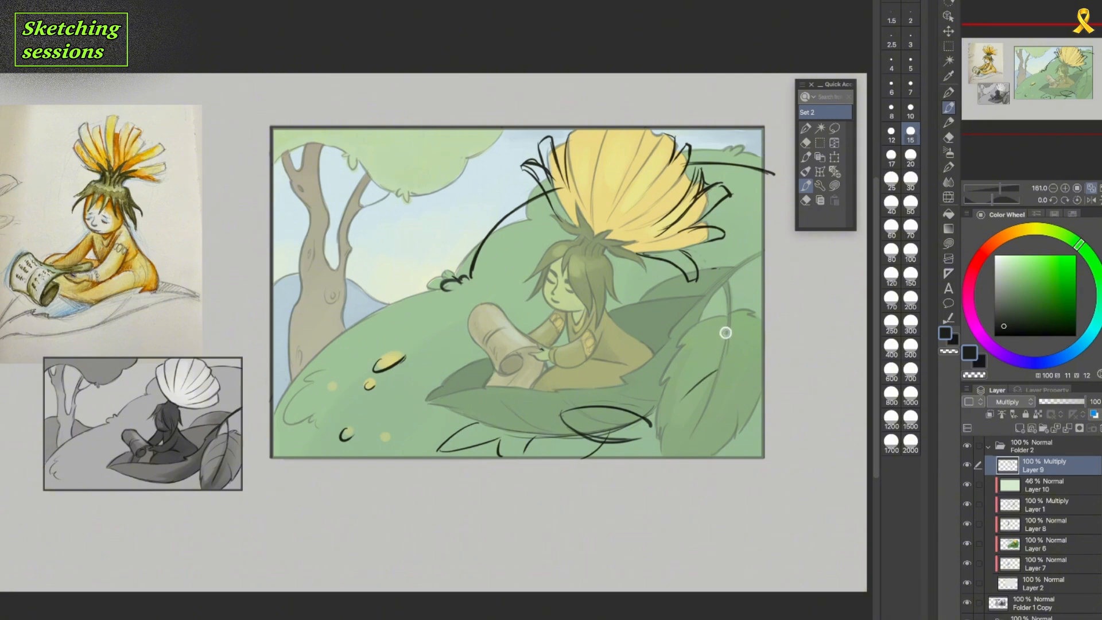
Sketch dark vein lines on the large foreground leaf and a long curve across the leaf behind the character on Layer 9.
left_click_drag(726, 331, 699, 429)
left_click_drag(719, 375, 683, 456)
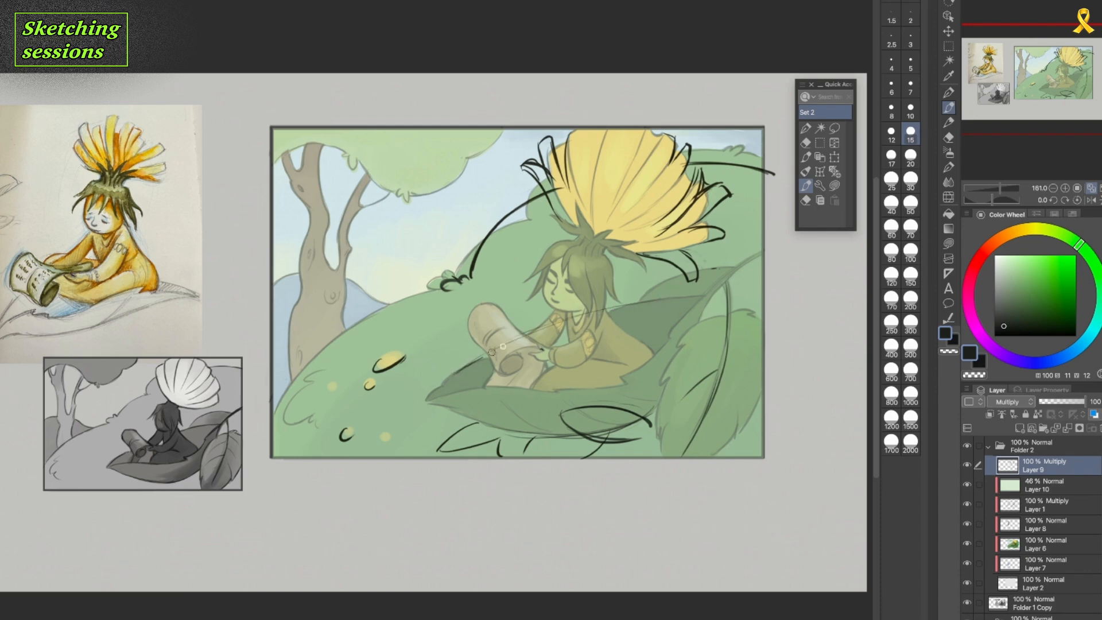
left_click_drag(503, 346, 647, 305)
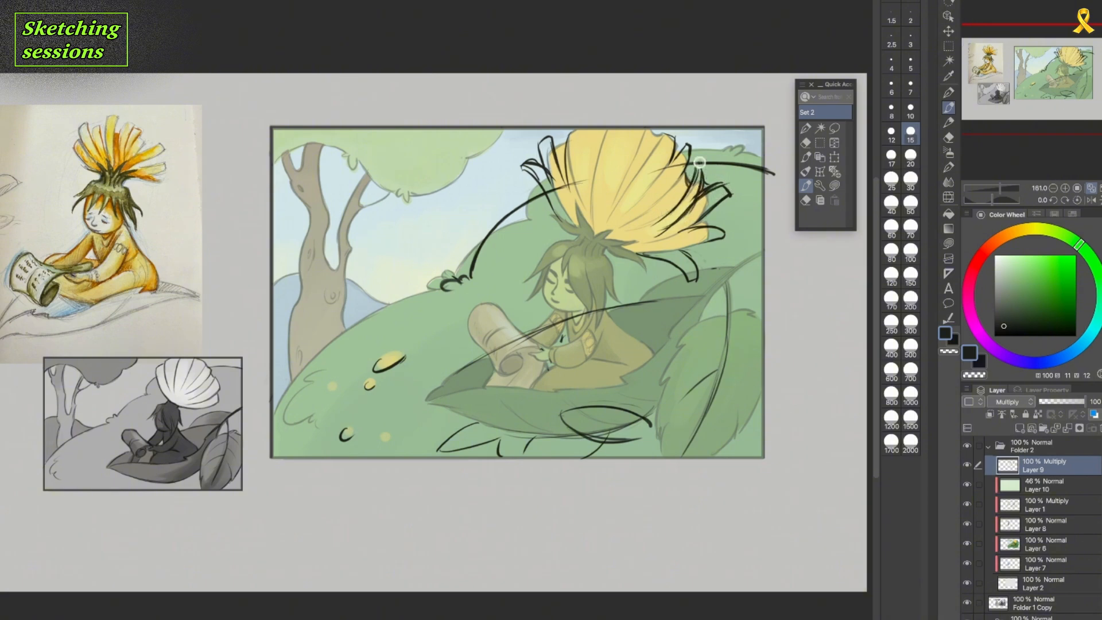
Sketch petal divisions across the yellow flower, then reinforce its loose lower petal and the base of the small bush on the hill.
mouse_move(573, 131)
left_mouse_down()
mouse_move(574, 188)
mouse_move(591, 183)
left_mouse_up()
left_click_drag(614, 118, 592, 203)
left_click_drag(608, 130, 592, 207)
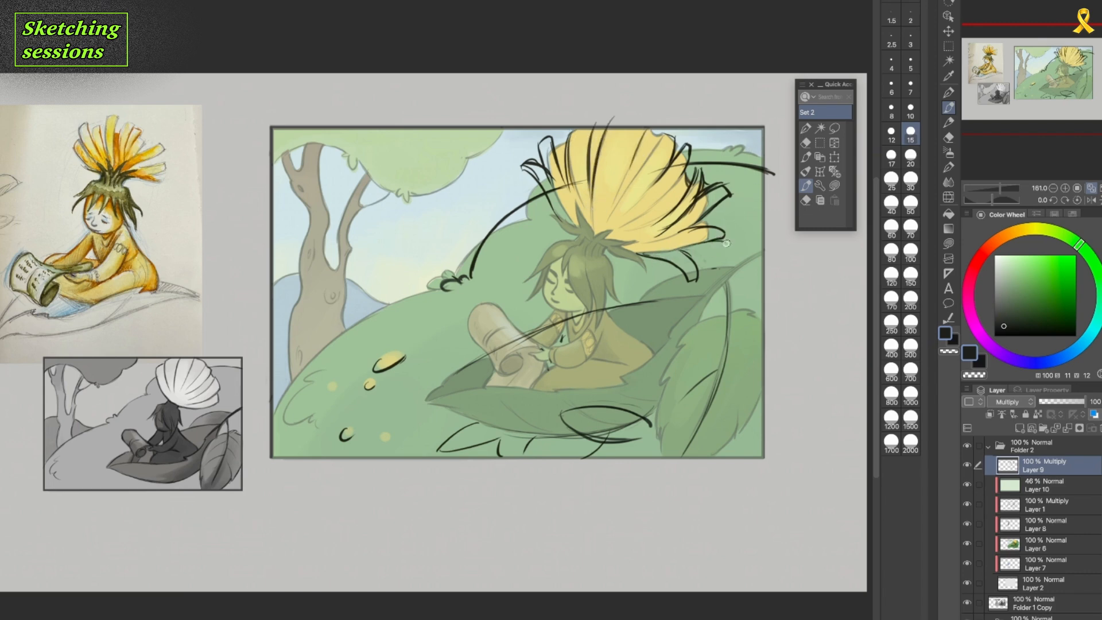
mouse_move(706, 230)
left_mouse_down()
mouse_move(698, 270)
mouse_move(669, 260)
mouse_move(696, 281)
left_mouse_up()
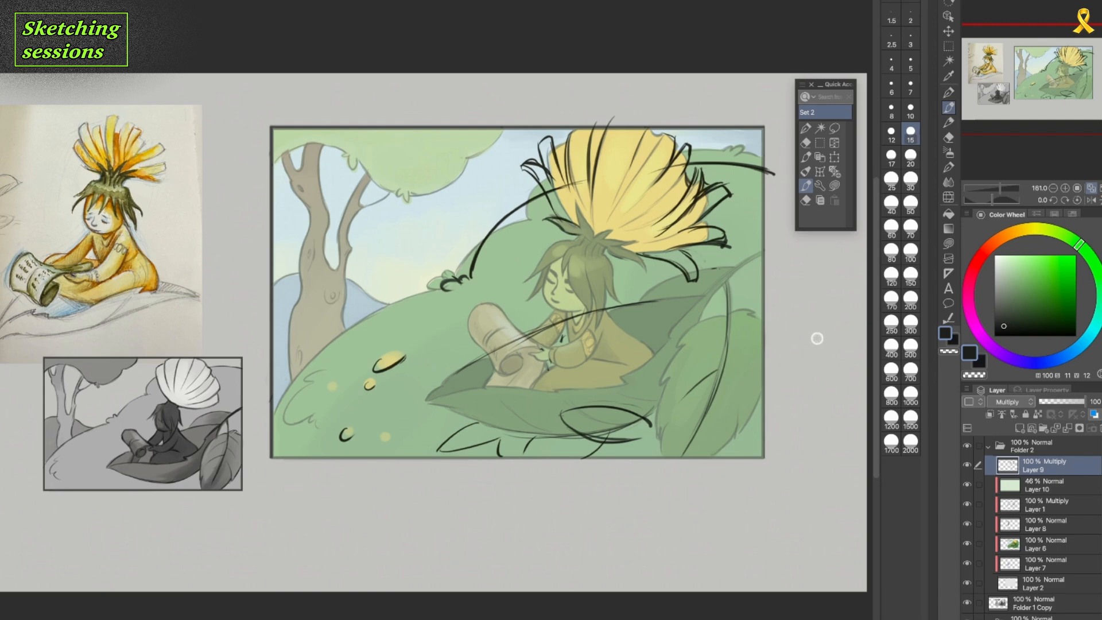
left_click_drag(343, 333, 443, 292)
Activate Layer 1, check its line art by toggling visibility, and pick a slightly lighter near-black green for drawing.
left_click(1065, 507)
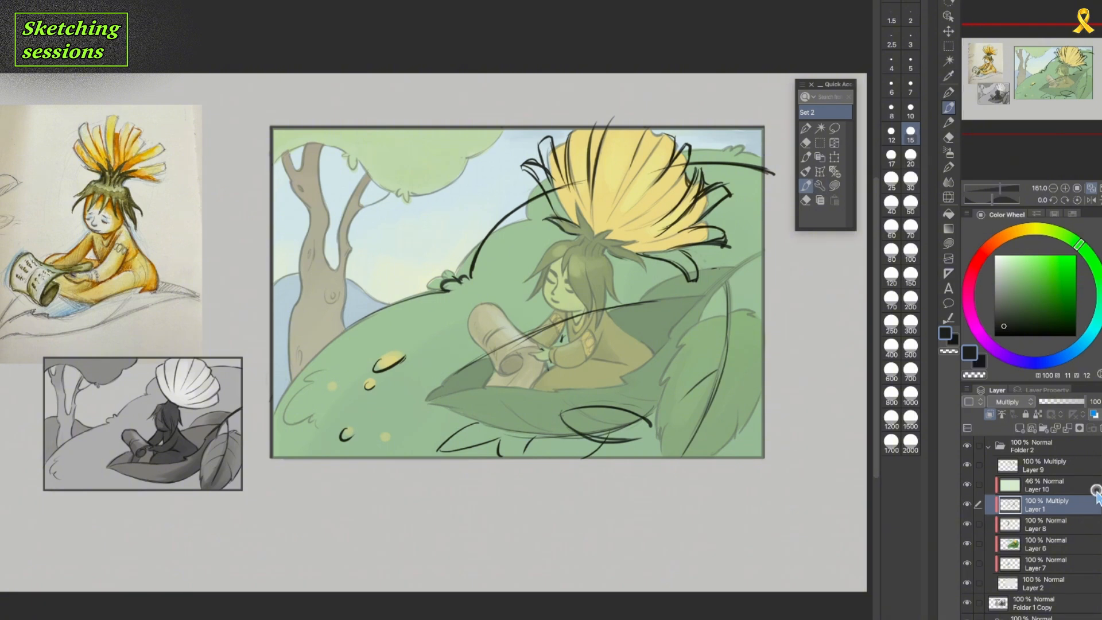
left_click(967, 505)
left_click(969, 506)
left_click(999, 323)
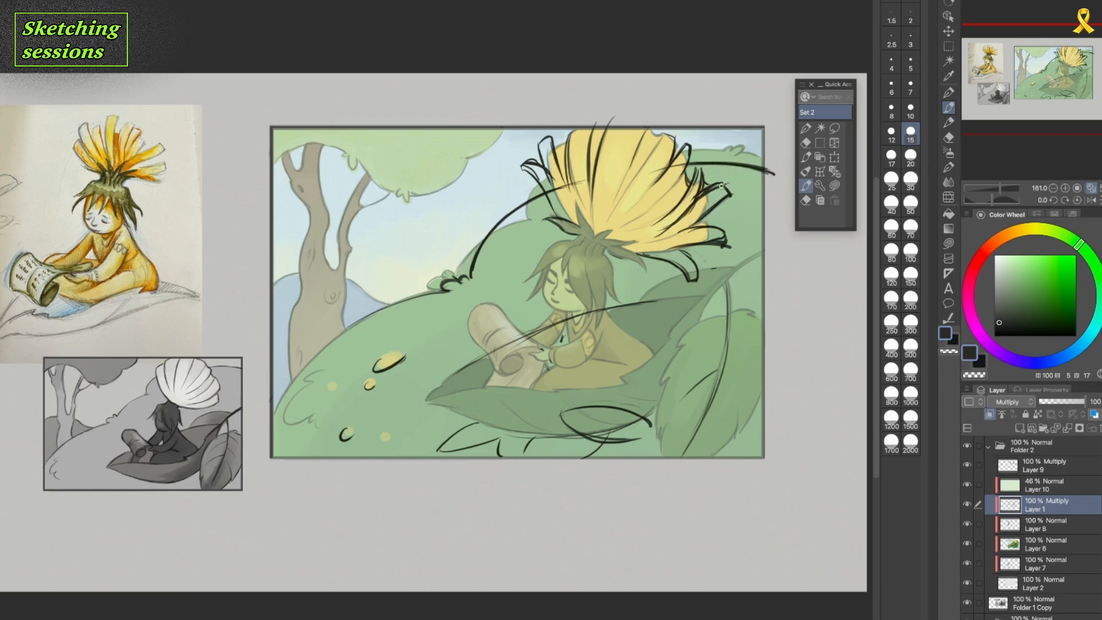
Lower the opacity of the rough sketch on Layer 9 to 24%.
left_click(1065, 468)
left_click(1058, 405)
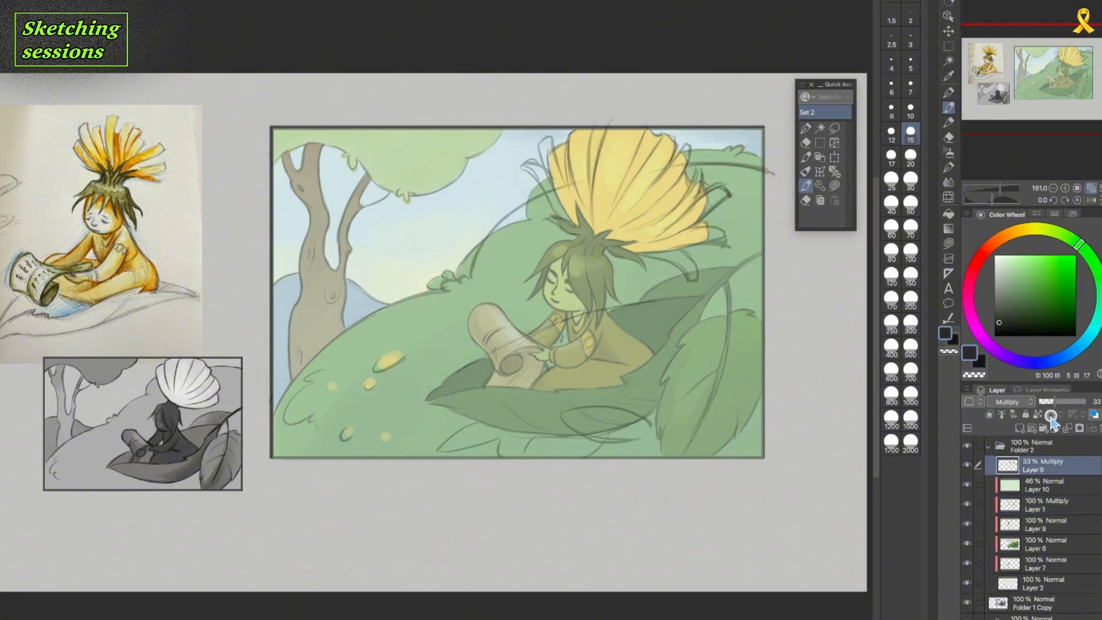
left_click_drag(1051, 404, 1048, 404)
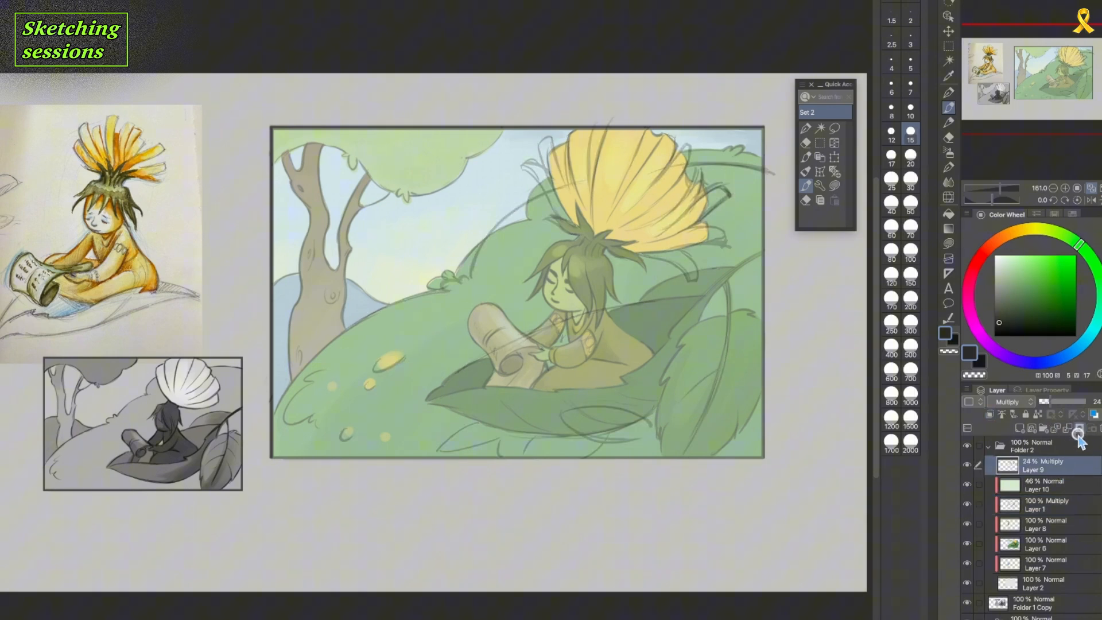
Draw clean petal lines over the yellow flower on Layer 1, following the faded sketch.
left_click(1055, 505)
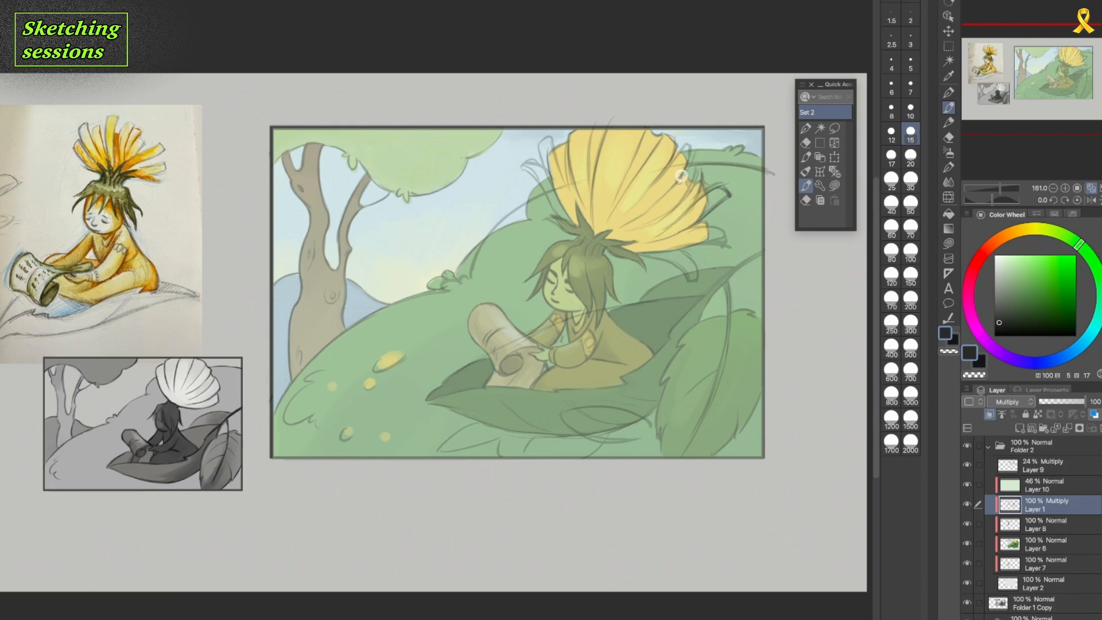
left_click_drag(688, 167, 661, 197)
mouse_move(682, 146)
left_mouse_down()
mouse_move(699, 150)
mouse_move(683, 147)
mouse_move(655, 183)
mouse_move(637, 179)
mouse_move(621, 208)
left_mouse_up()
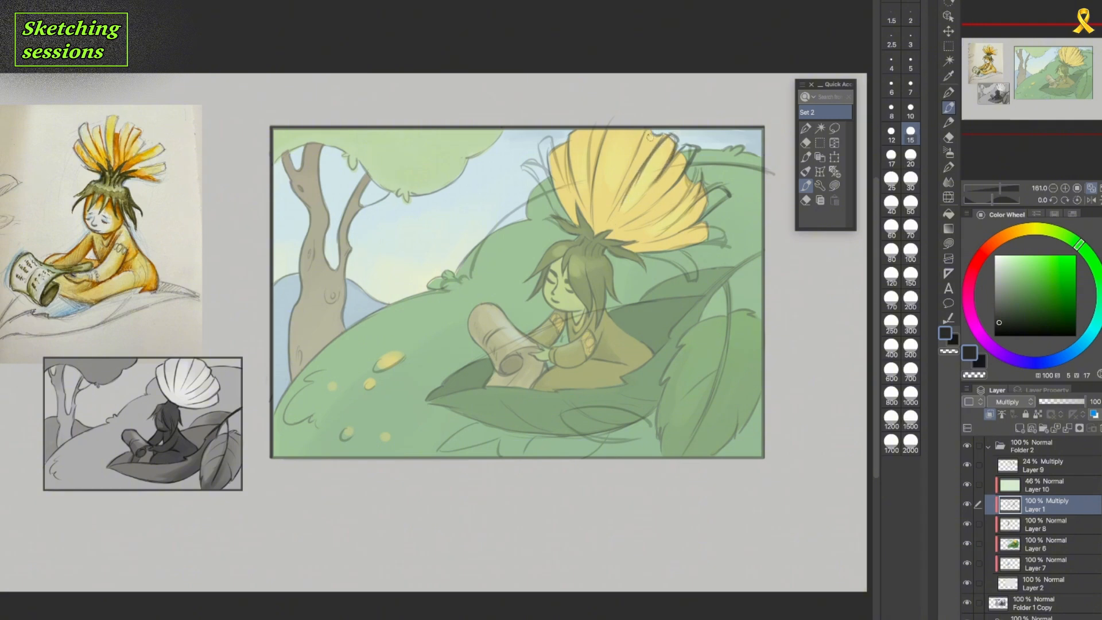
left_click_drag(650, 130, 616, 202)
left_click_drag(549, 140, 566, 205)
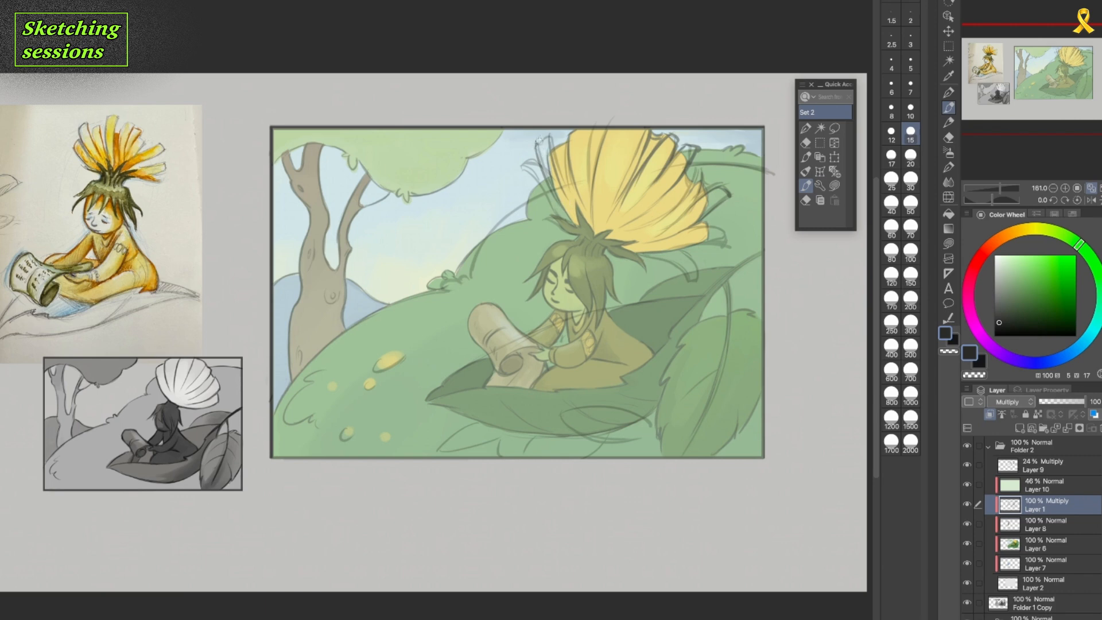
Set the brush size to 10 and ink the loose outer petals on both sides of the flower.
left_click(910, 110)
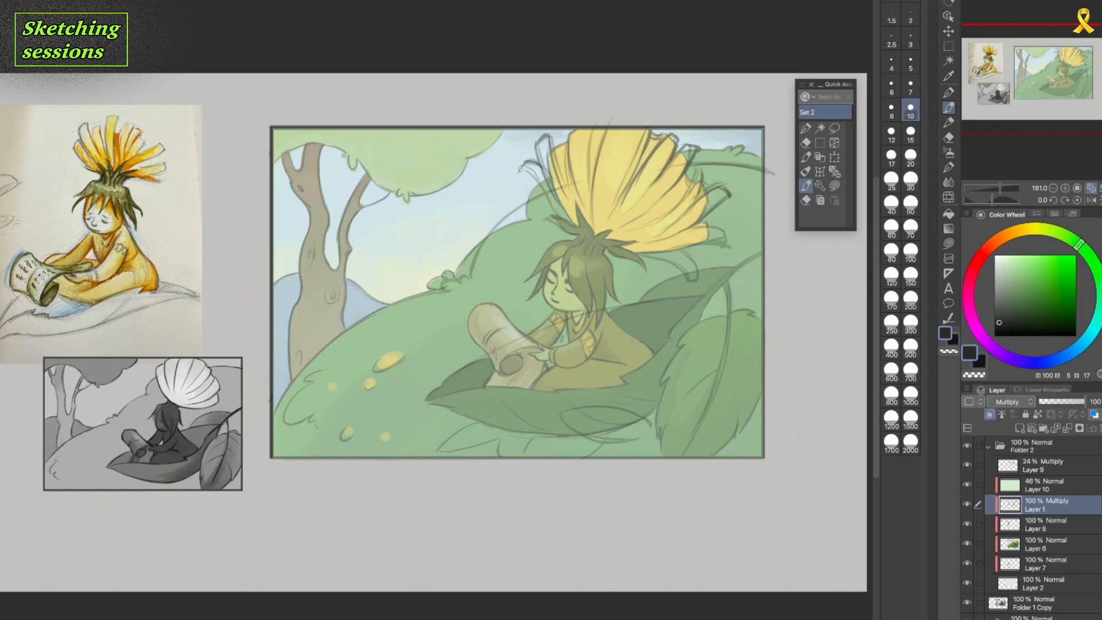
left_click_drag(521, 170, 552, 204)
left_click_drag(683, 250, 697, 276)
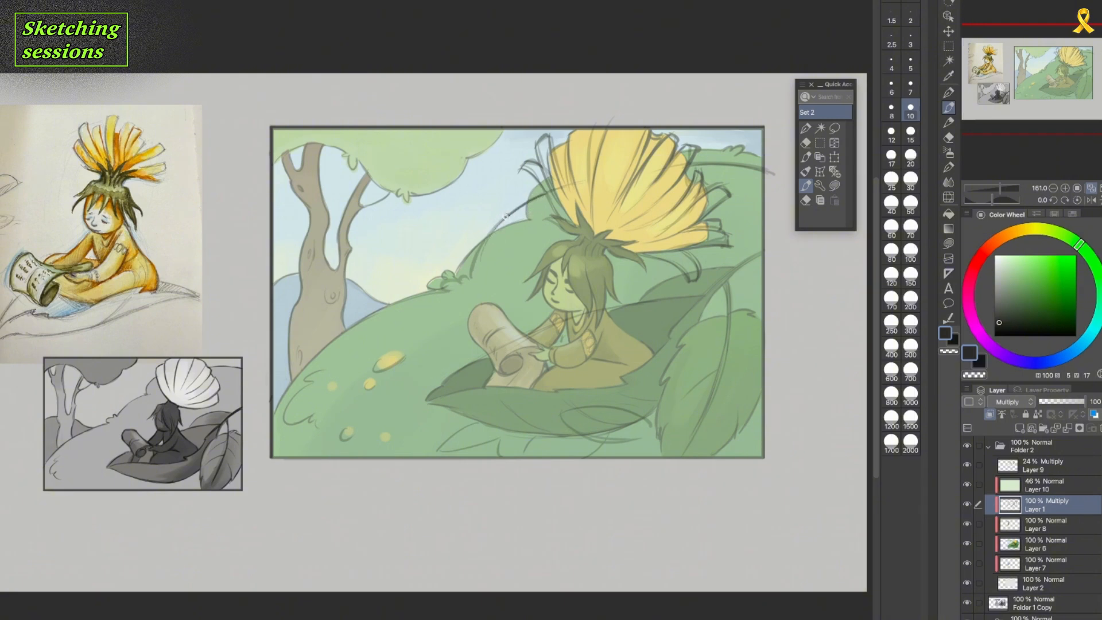
Ink the back hill's outline, the folds under the big leaf, and the small leaves along the picture's lower edge.
left_click_drag(488, 238, 467, 284)
left_click_drag(587, 406, 639, 415)
mouse_move(562, 412)
left_mouse_down()
mouse_move(635, 440)
mouse_move(604, 445)
mouse_move(585, 434)
mouse_move(628, 440)
mouse_move(583, 456)
left_mouse_up()
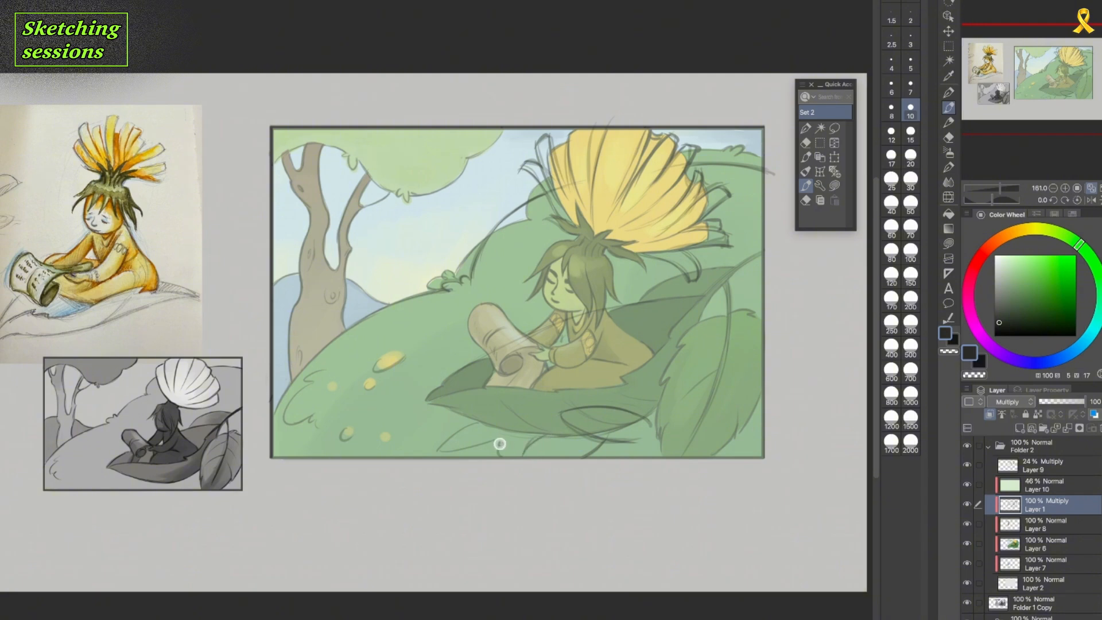
left_click_drag(444, 445, 502, 438)
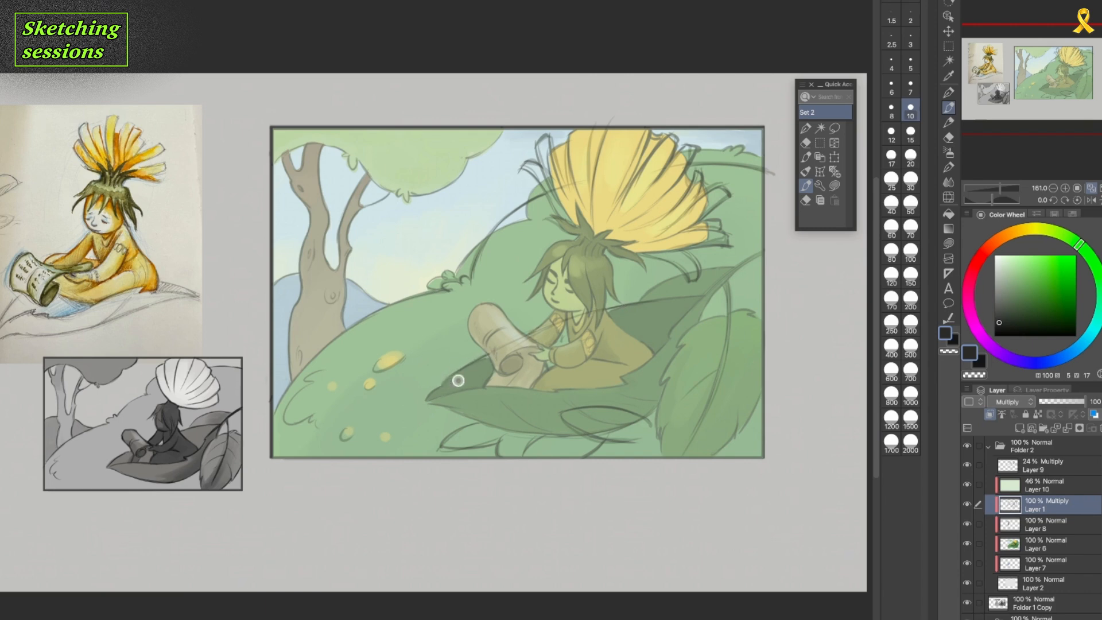
Compare the line art with and without the Layer 9 sketch, leaving that layer hidden.
left_click(968, 465)
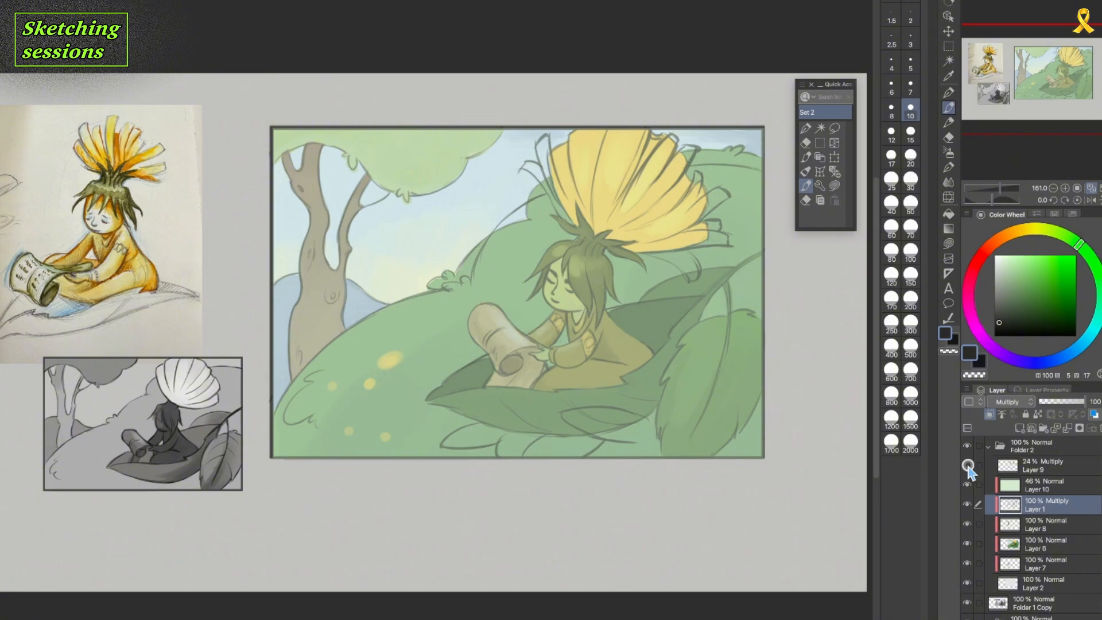
left_click(967, 466)
left_click(970, 467)
left_click(969, 466)
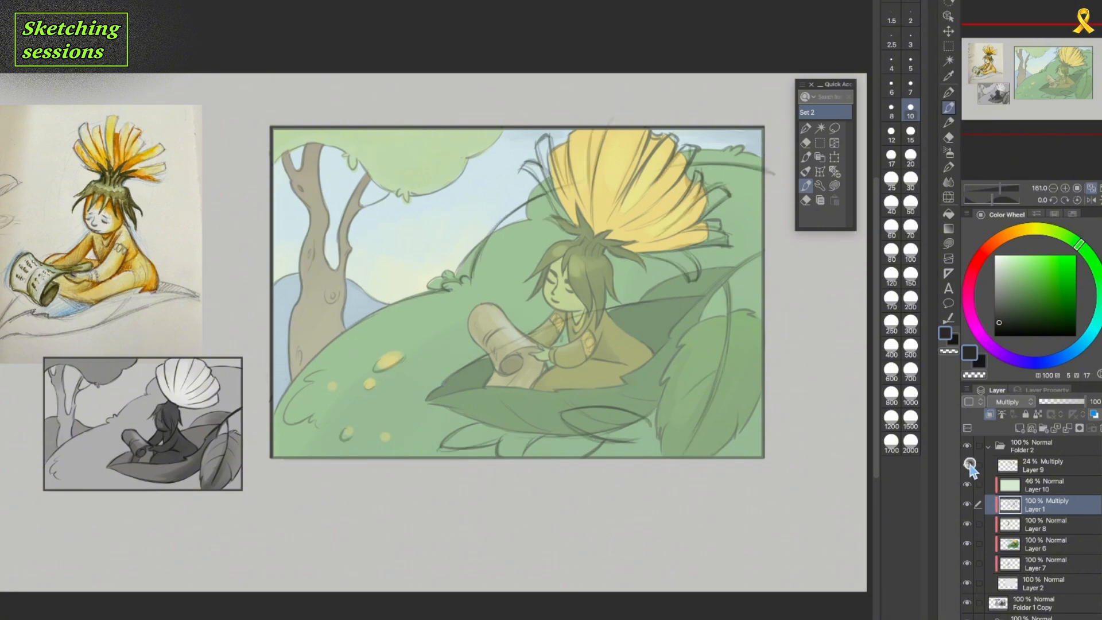
left_click(970, 466)
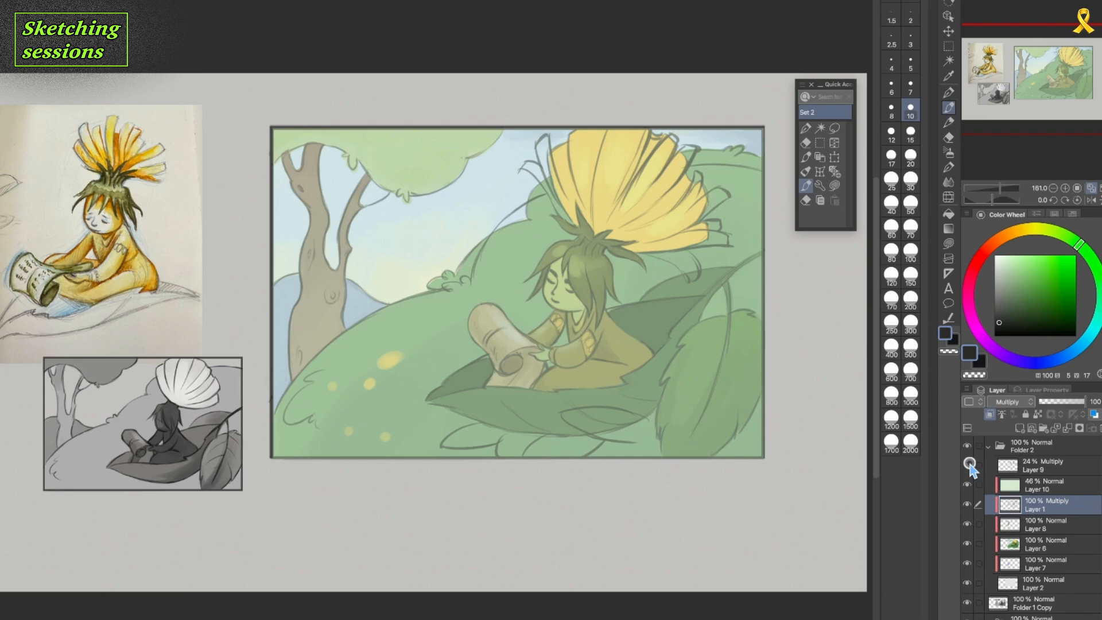
left_click(969, 466)
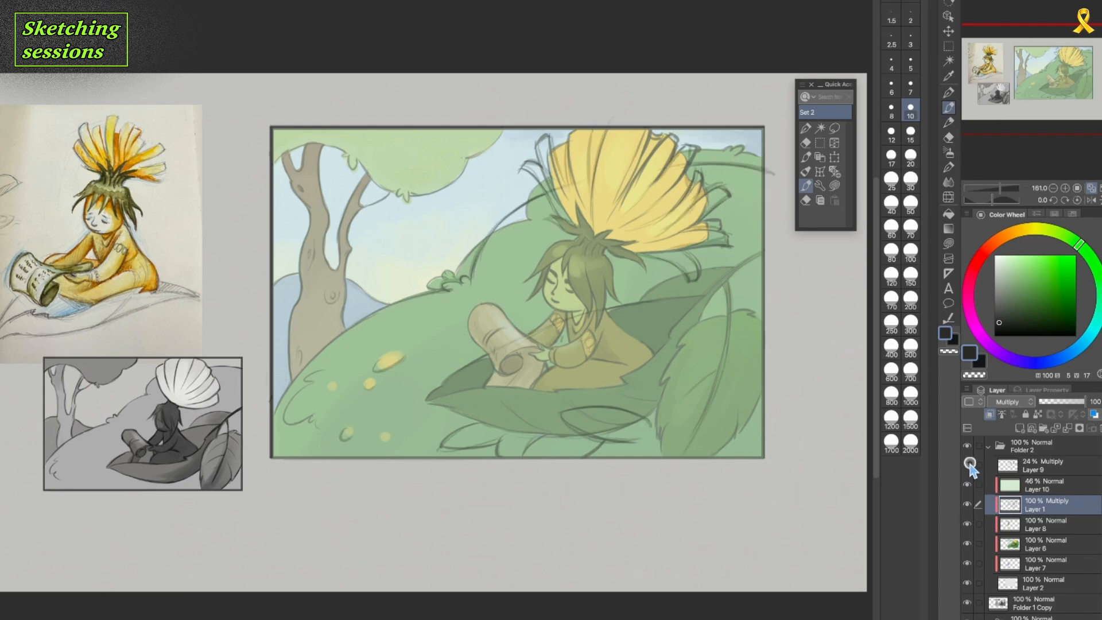
left_click(970, 466)
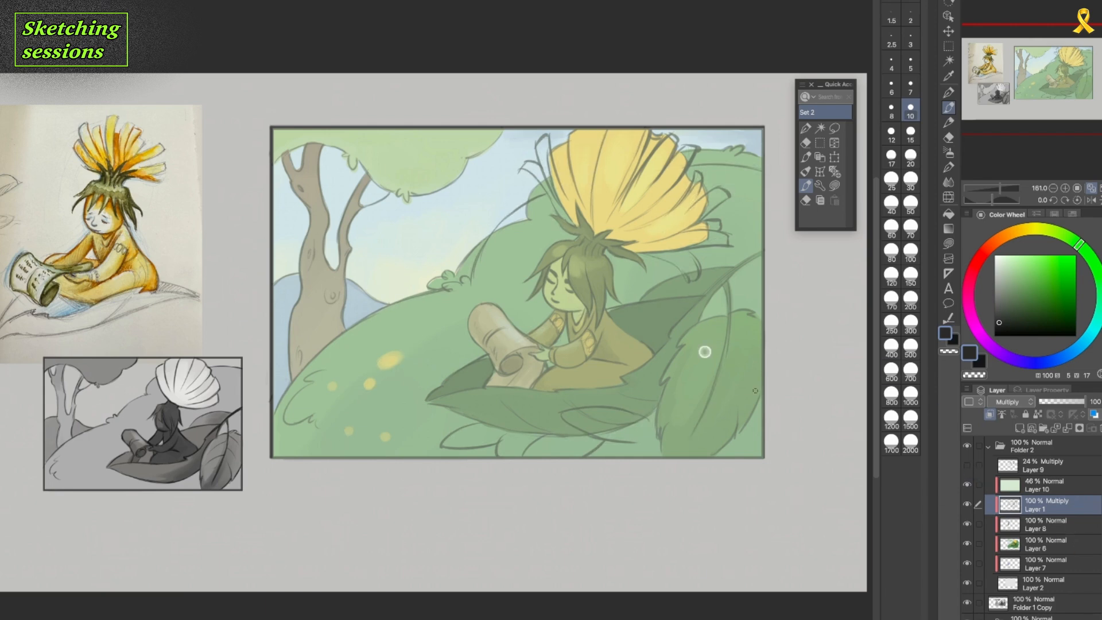
Add a short petal line at the flower's base and hide the pale green overlay on Layer 10.
left_click_drag(590, 184, 593, 214)
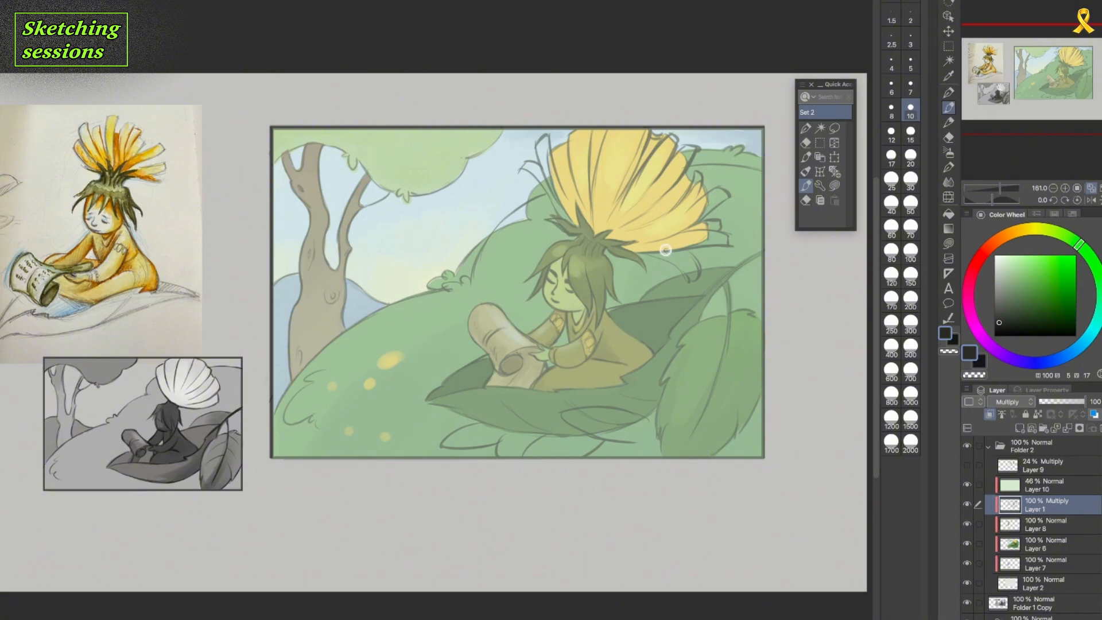
left_click(967, 485)
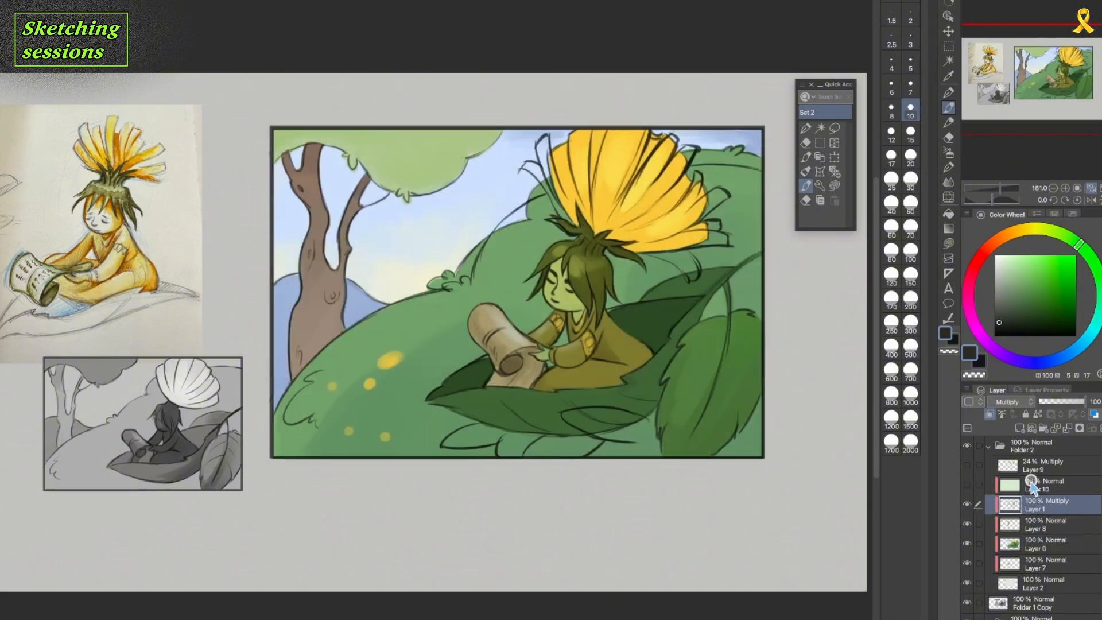
left_click(967, 504)
left_click(967, 504)
left_click(969, 466)
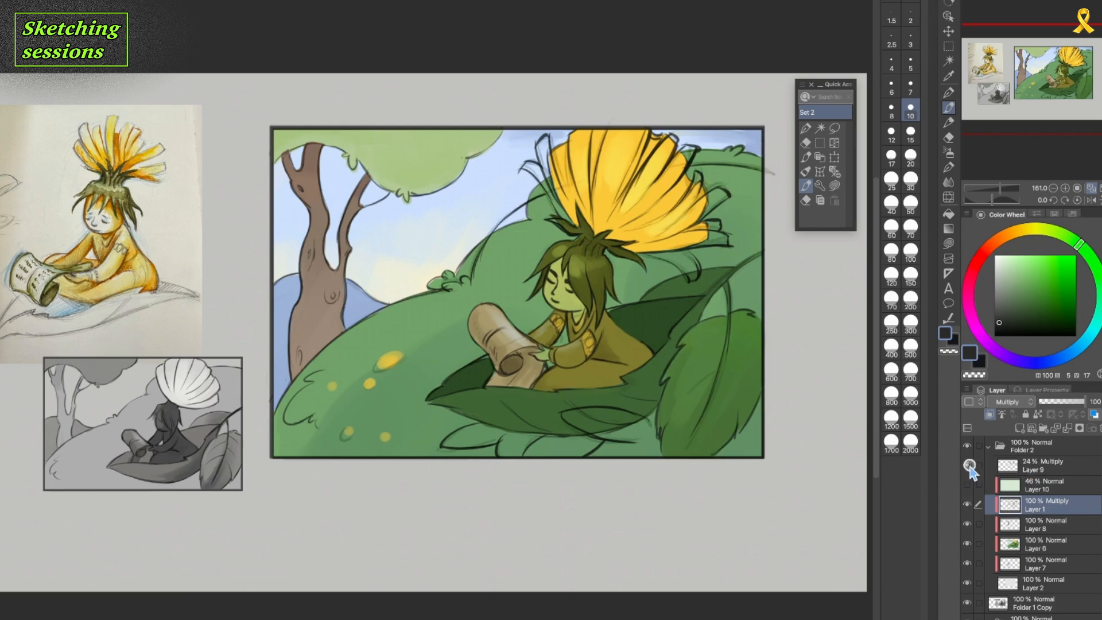
left_click(968, 466)
Erase excess line work along the back hill's outline down to the small bush.
key("e")
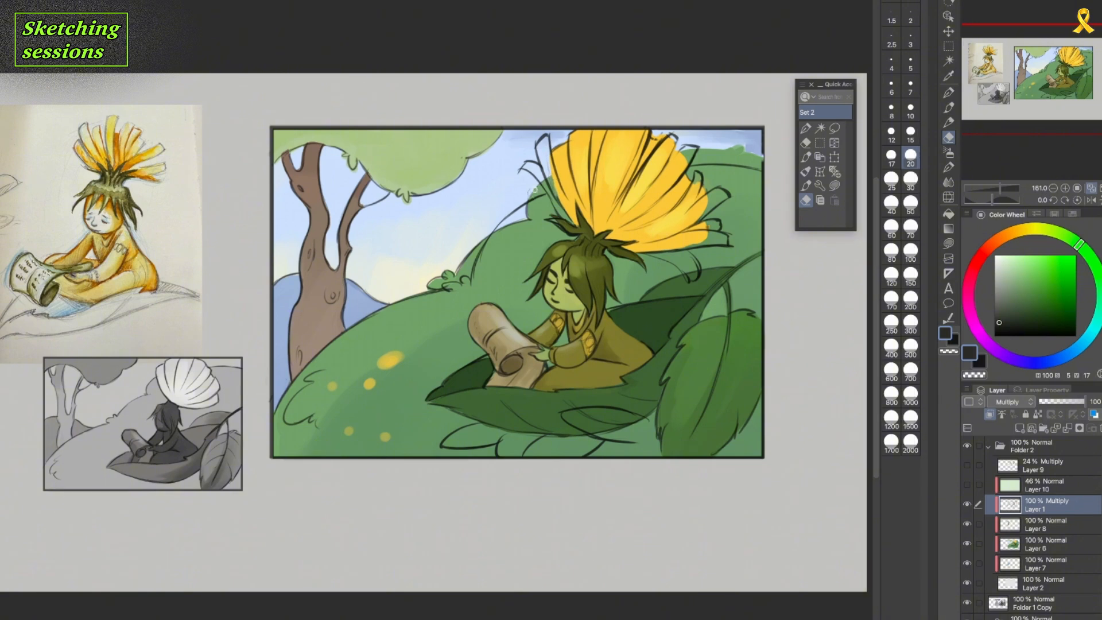
left_click_drag(520, 214, 445, 287)
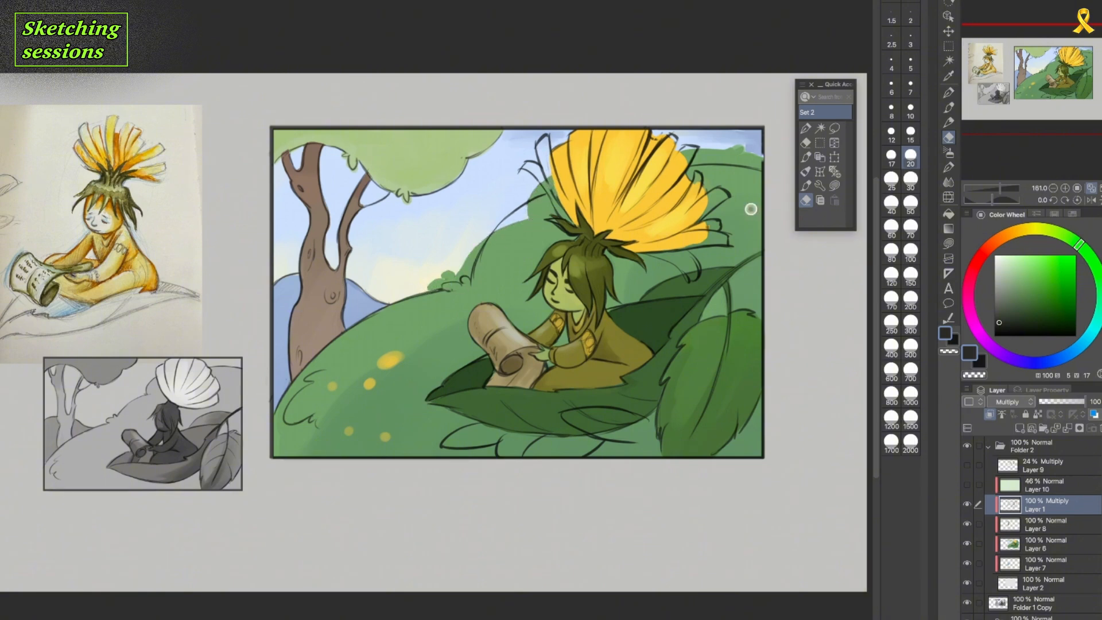
left_click(806, 186)
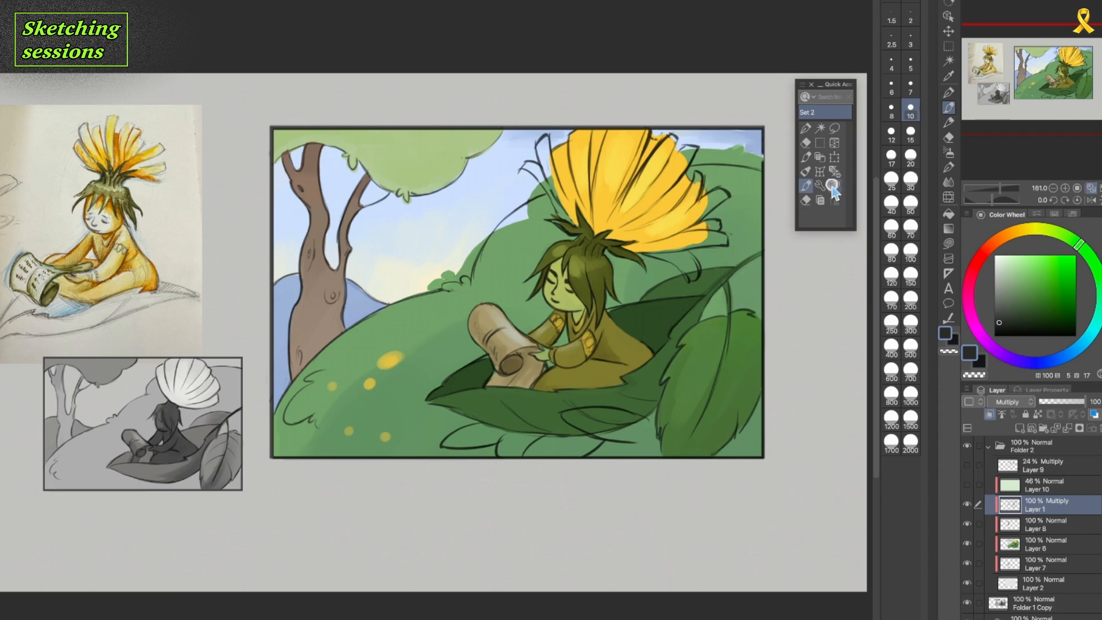
key("e")
key("p")
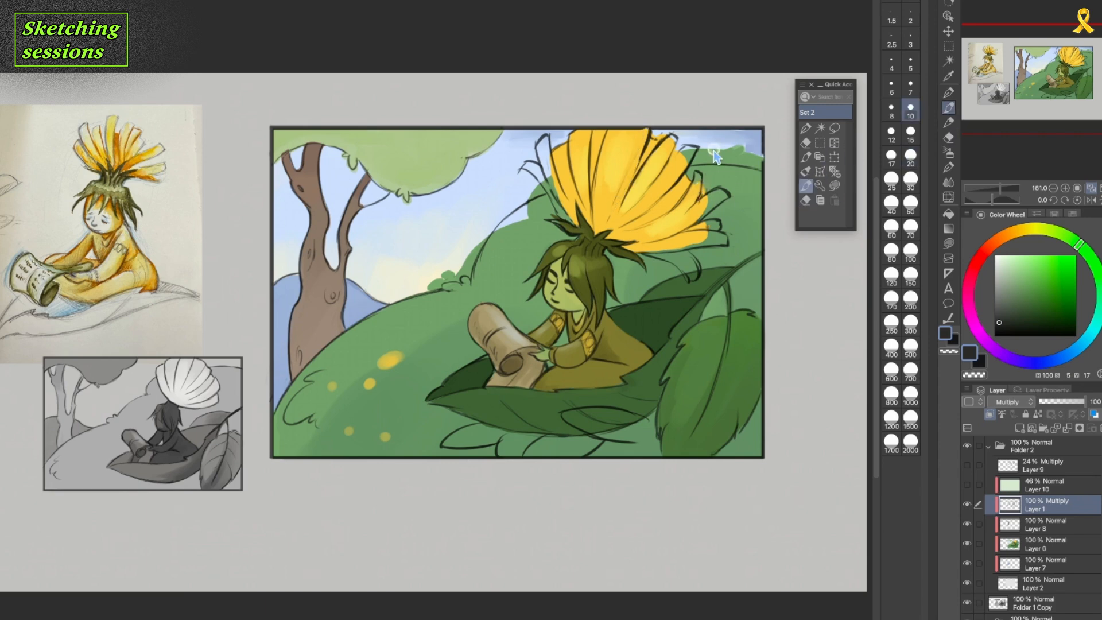
Refine the loose lower petal below the flower and the nearby leaf lines by alternately erasing and redrawing.
key("e")
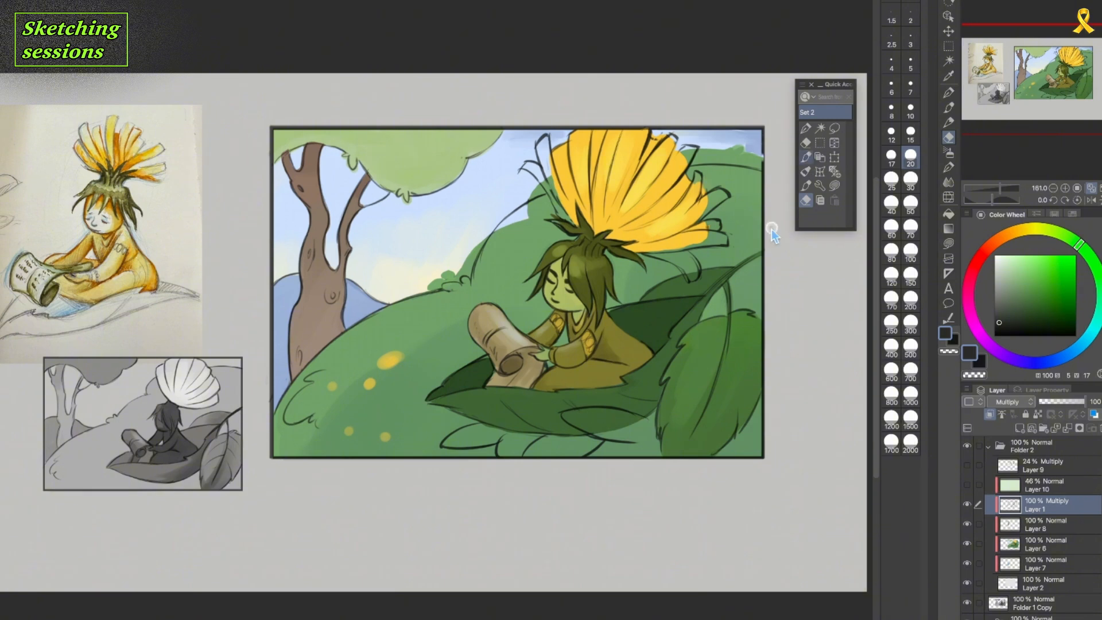
left_click(806, 185)
left_click(806, 200)
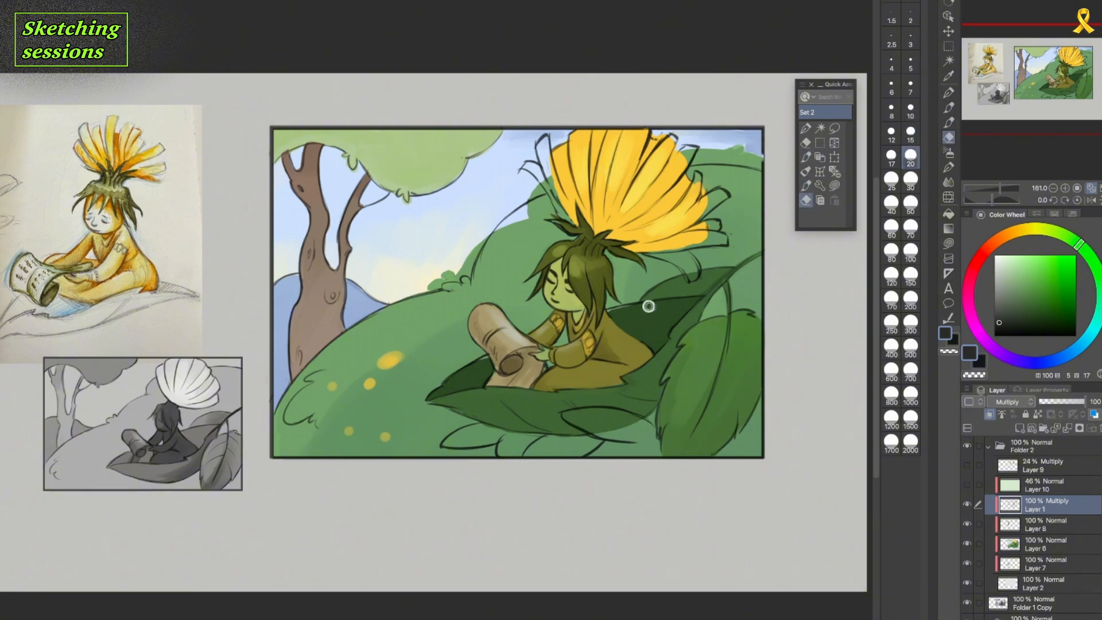
left_click(806, 185)
left_click(806, 200)
left_click(806, 186)
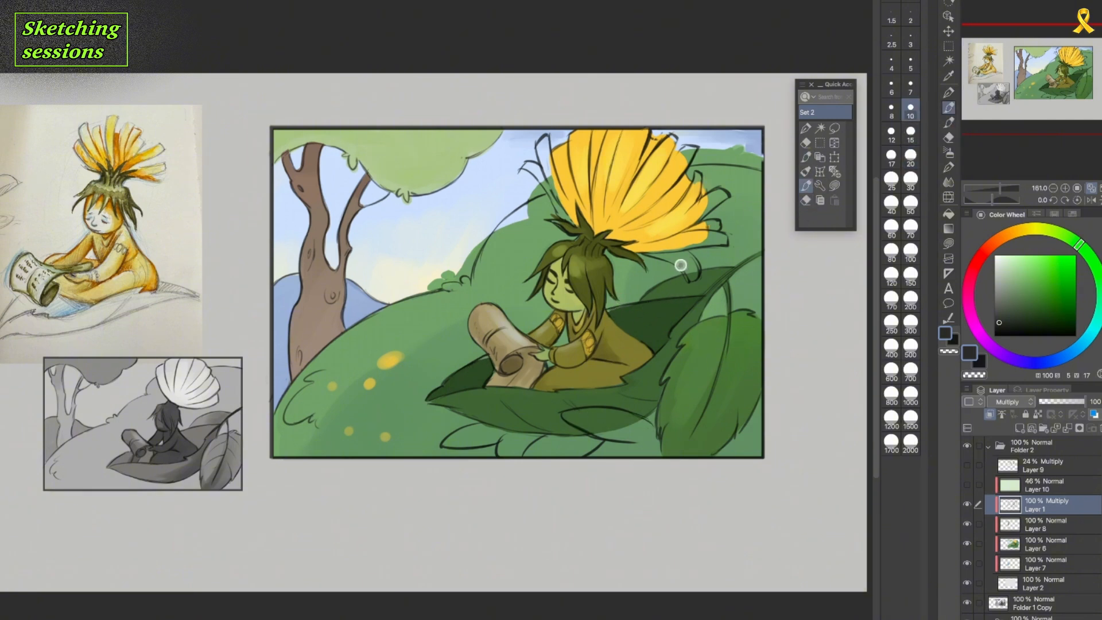
left_click(806, 200)
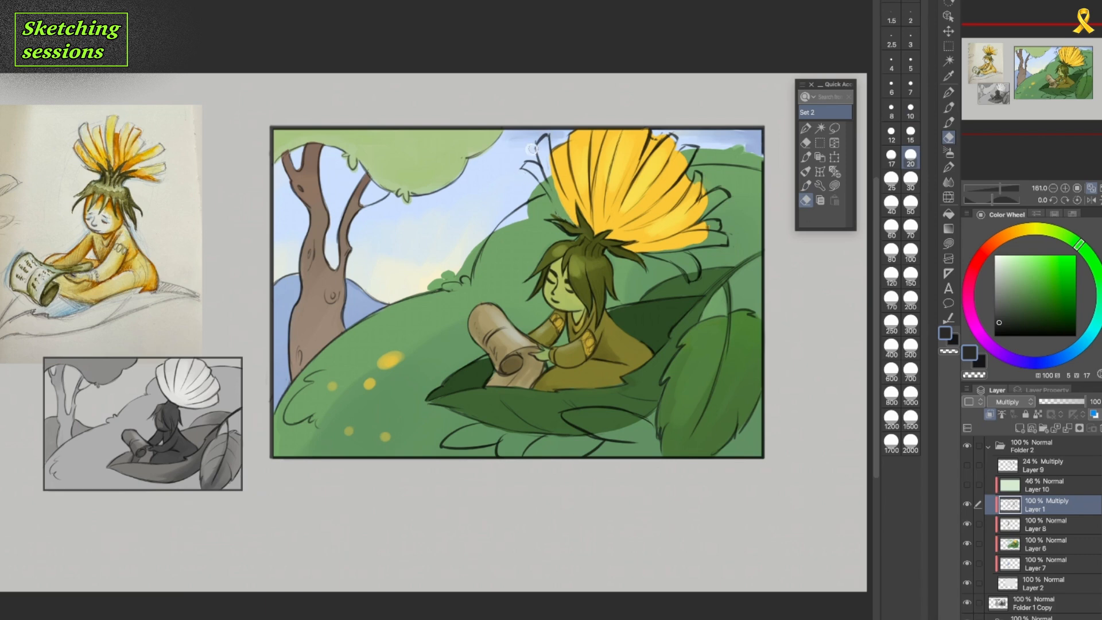
Clean up the loose outer petals on the flower's upper left side with the eraser and brush.
key("p")
key("e")
mouse_move(536, 176)
left_mouse_down()
mouse_move(560, 212)
mouse_move(536, 177)
left_mouse_up()
key("p")
Pick a lighter dark grey-green and outline the bush behind the flower and the small yellow blossoms on the hill.
left_click(997, 308)
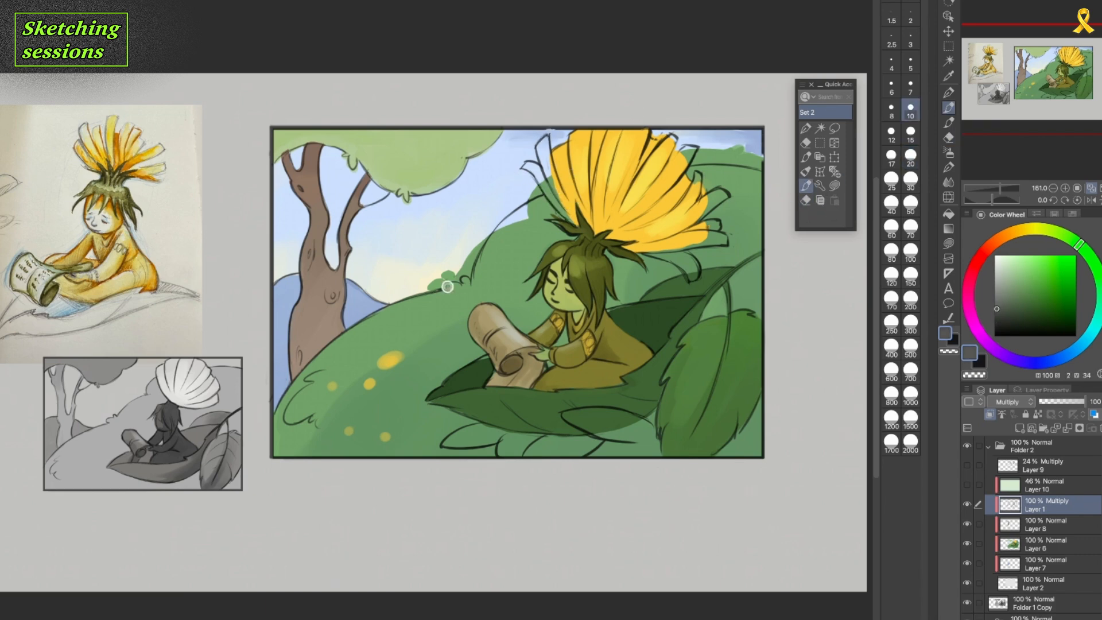
left_click_drag(734, 166, 742, 164)
left_click_drag(399, 361, 385, 364)
left_click_drag(369, 381, 358, 387)
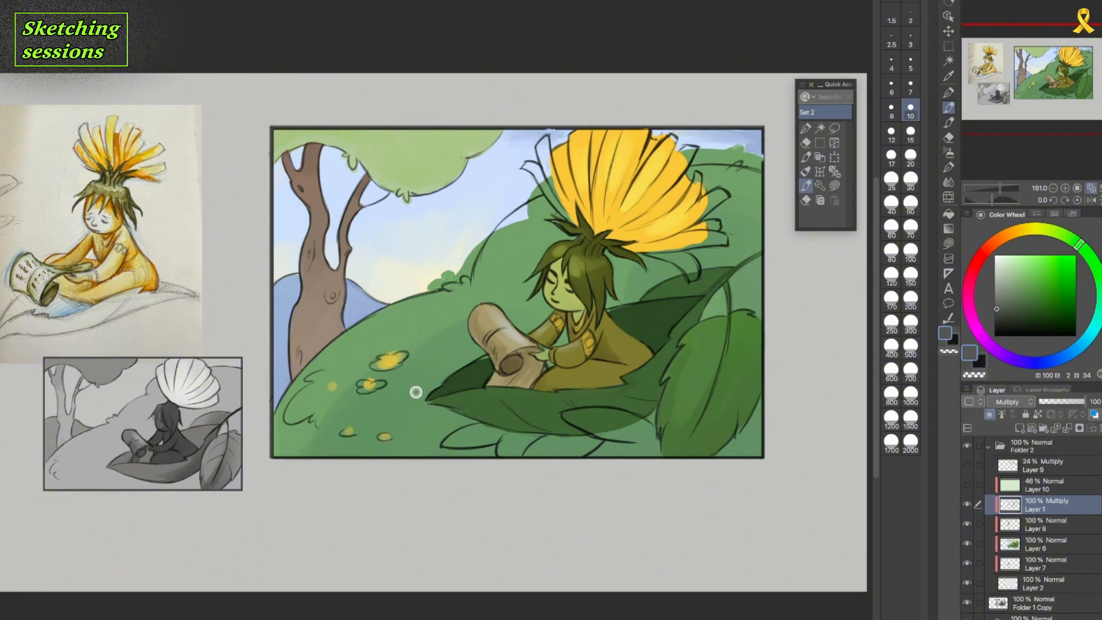
key("e")
key("p")
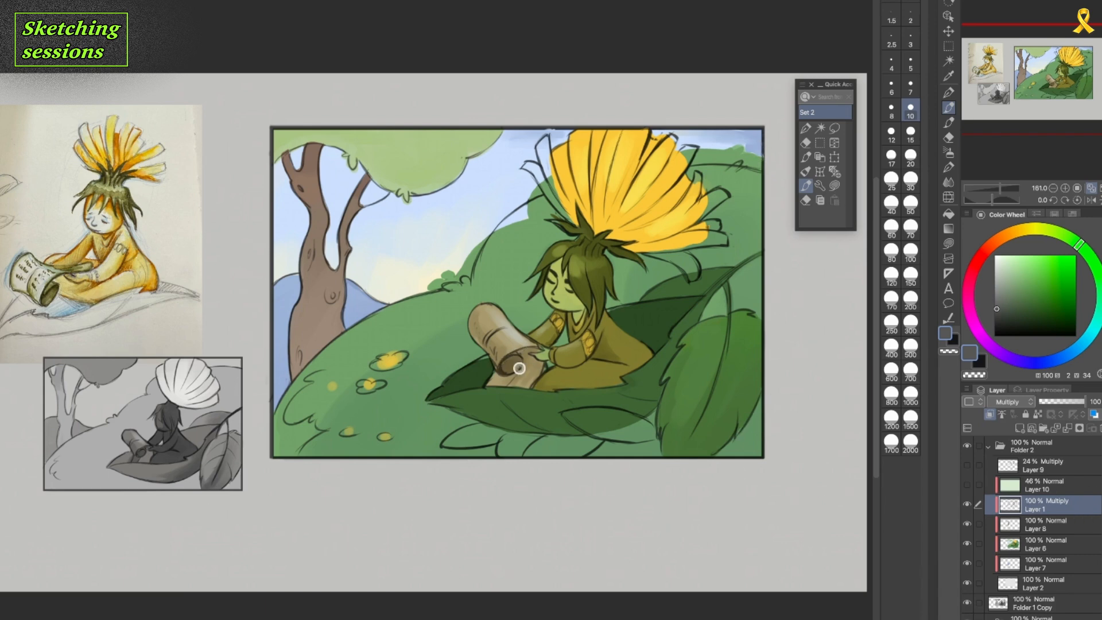
Temporarily lock the transparent pixels of Layer 1 and adjust the line colour to a dark grey-green.
left_click(1038, 414)
left_click(997, 302)
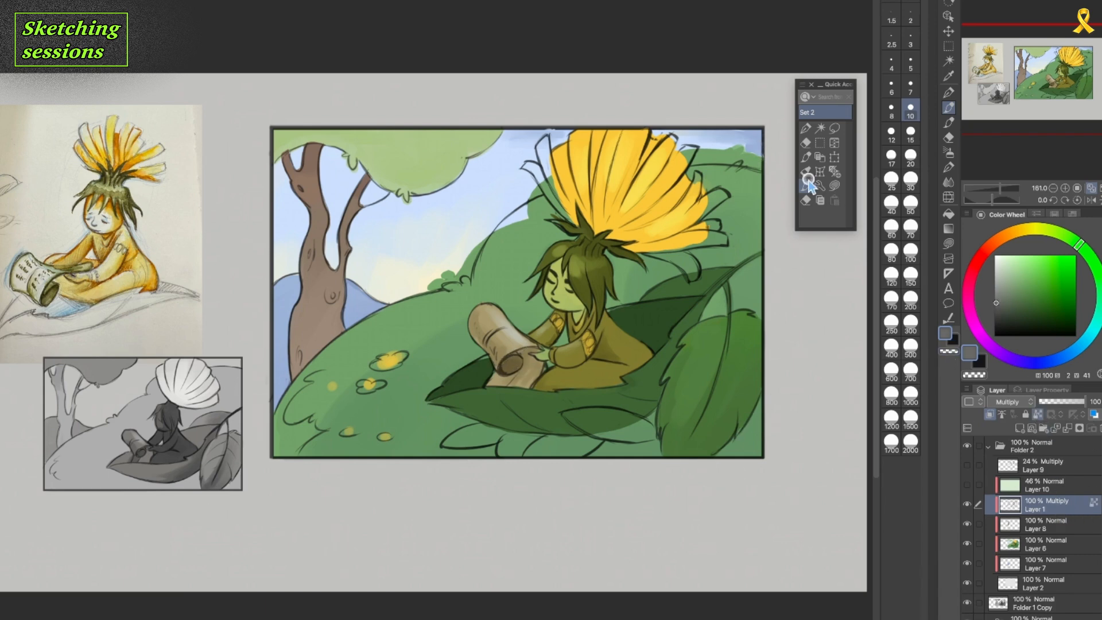
left_click(806, 176)
left_click(997, 308)
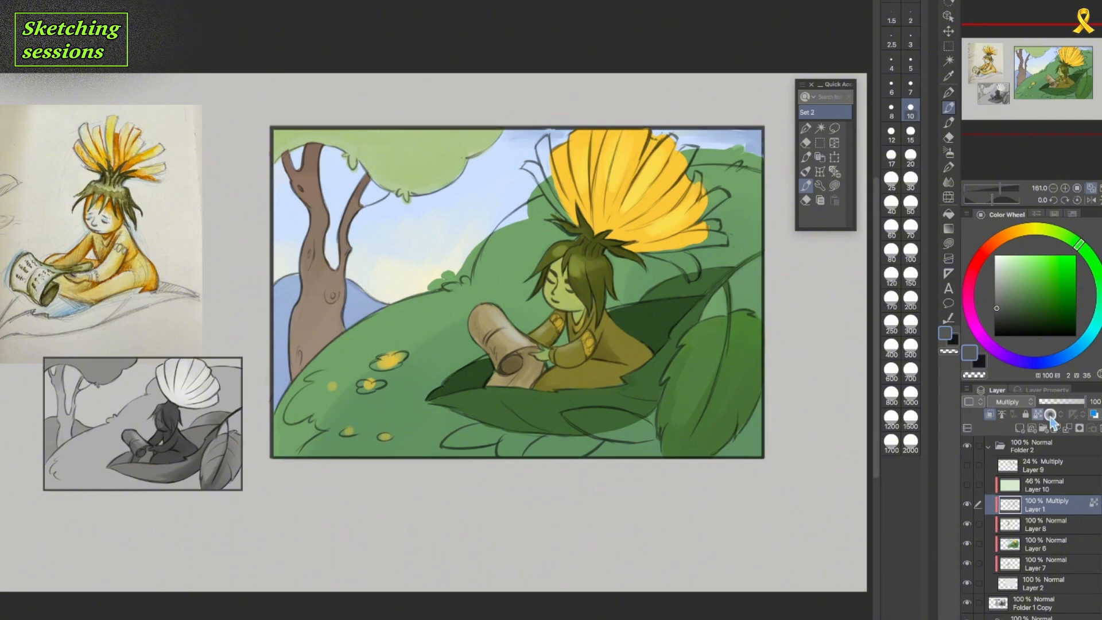
left_click(806, 200)
key("p")
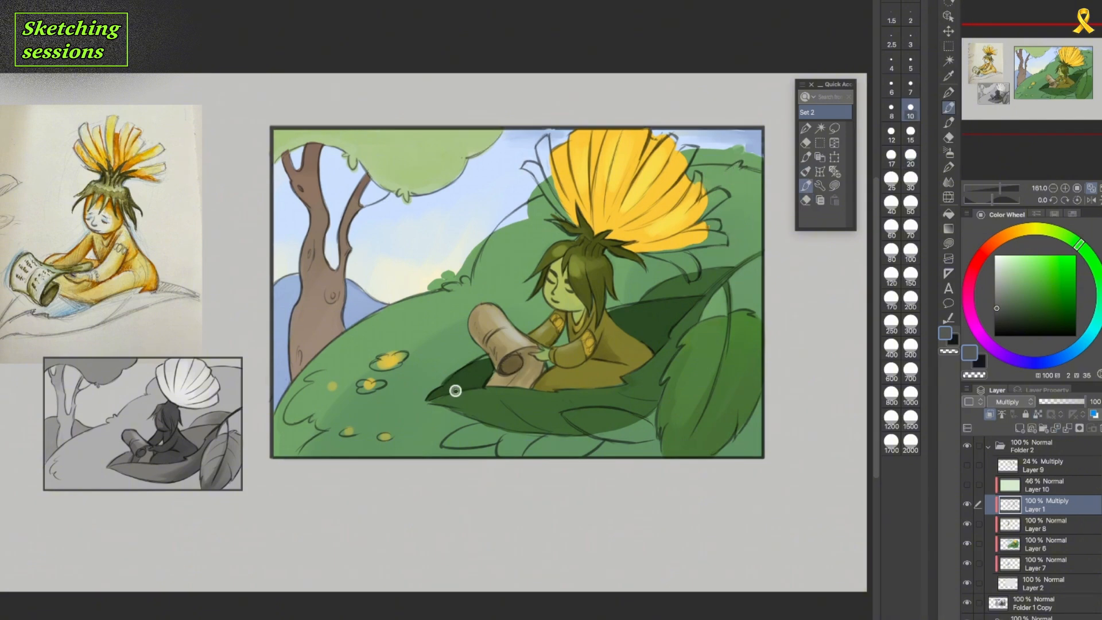
On Layer 6, paint the flower's loose lower-right petals with yellows sampled from the bloom.
left_click(1078, 544)
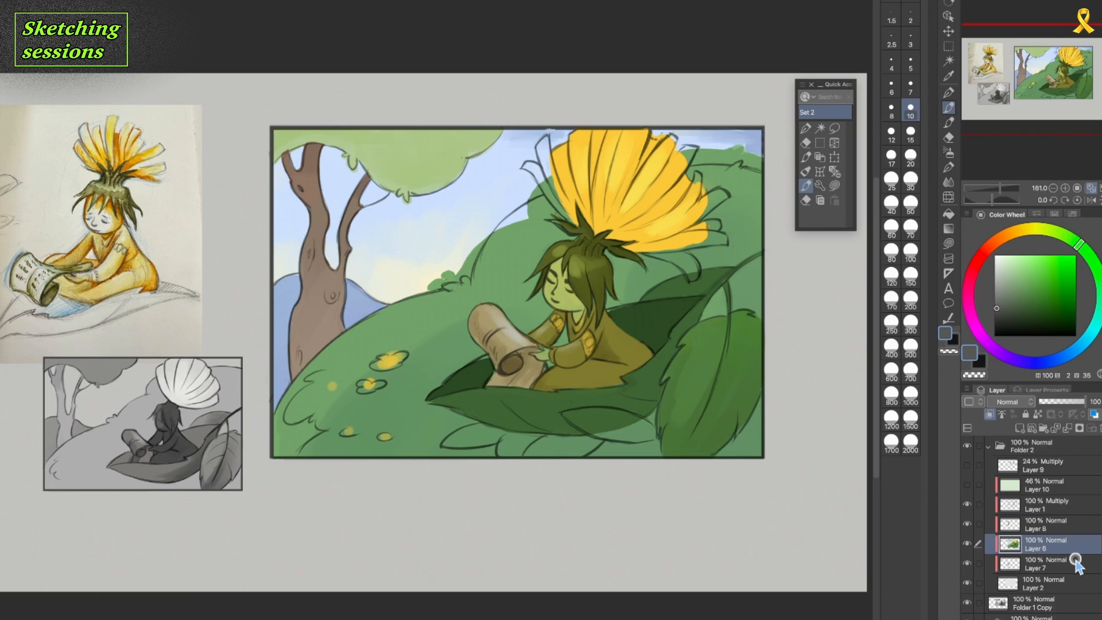
left_click(809, 174)
left_click(698, 239, "alt")
mouse_move(691, 242)
left_mouse_down()
mouse_move(729, 239)
mouse_move(698, 236)
left_mouse_up()
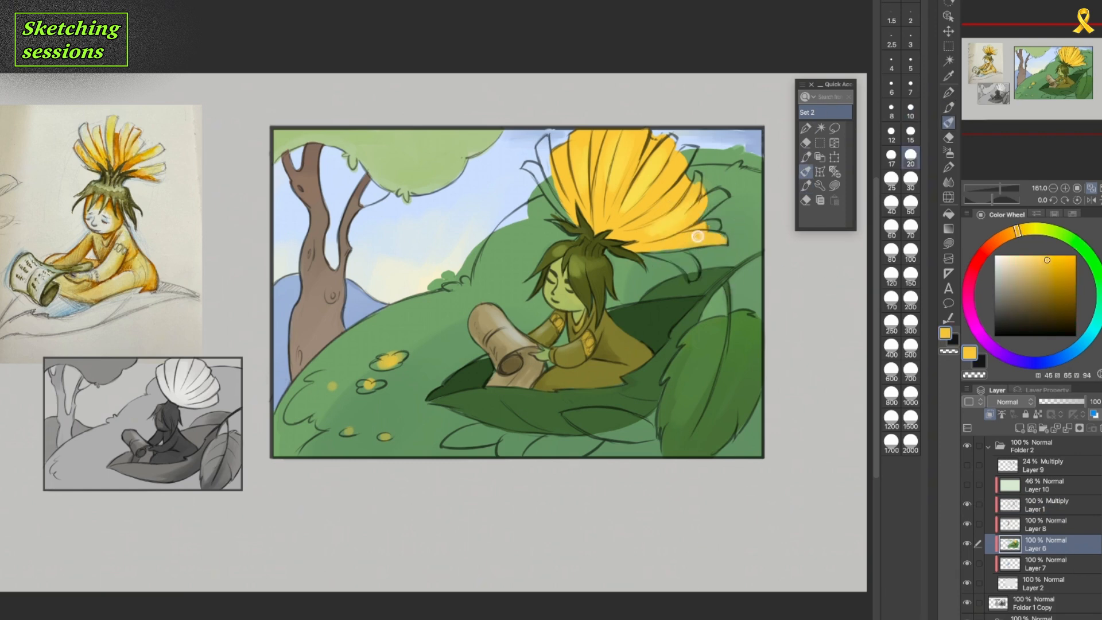
left_click(690, 267, "alt")
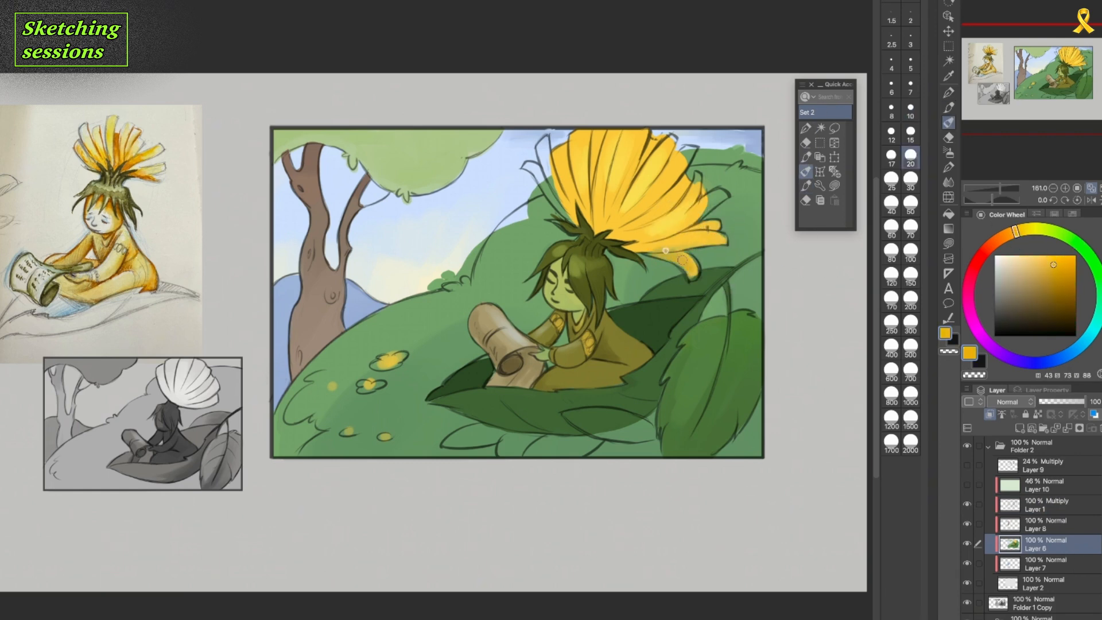
left_click(679, 242, "alt")
left_click(676, 227, "alt")
Fill the remaining uncoloured petals on the flower's right edge and upper left with yellow.
mouse_move(715, 197)
left_mouse_down()
mouse_move(688, 202)
mouse_move(693, 148)
left_mouse_up()
left_click(714, 179, "alt")
left_click(683, 171, "alt")
left_click(669, 181, "alt")
left_click(669, 146, "alt")
left_click(684, 138, "alt")
left_click(569, 142, "alt")
left_click_drag(544, 140, 550, 163)
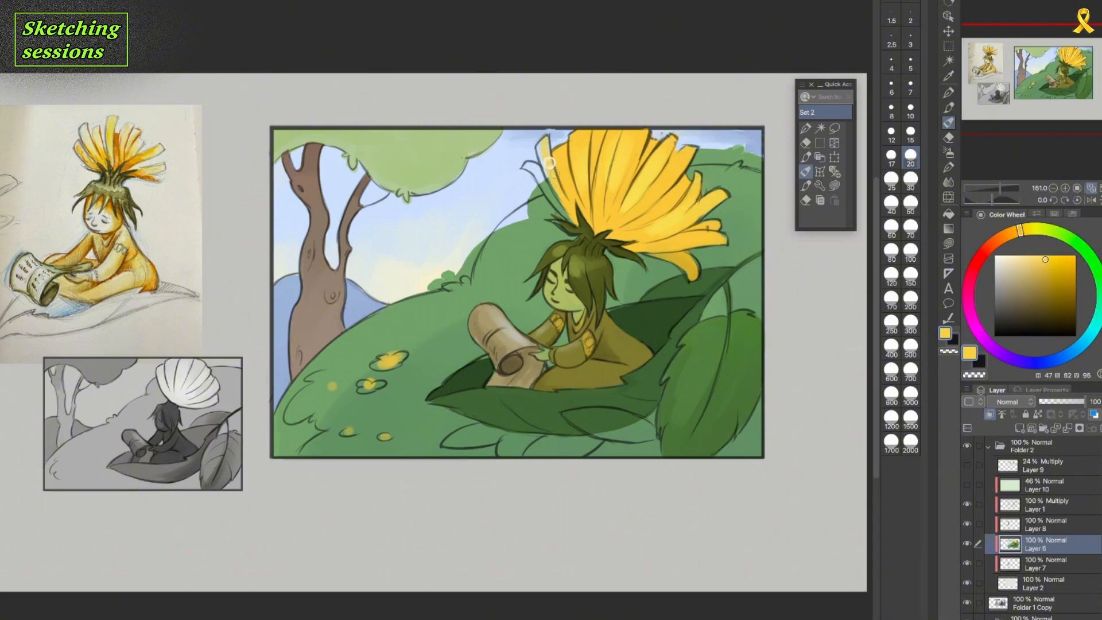
Repaint the sky and back hill colours up to their outlines, covering the small bush at the hill's foot.
left_click(531, 187, "alt")
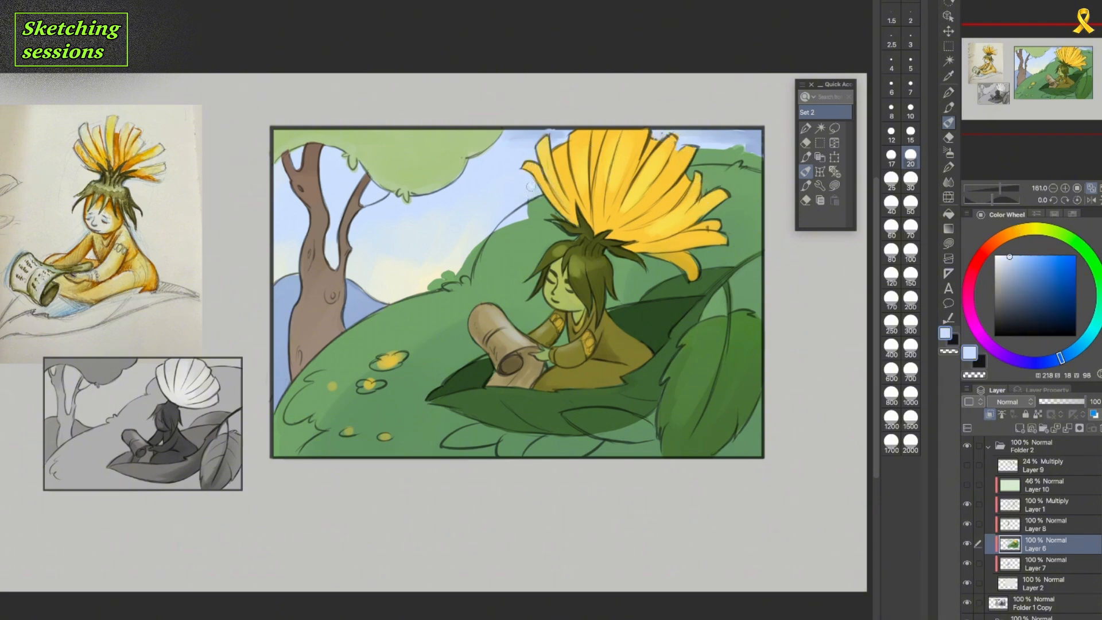
mouse_move(695, 154)
left_mouse_down()
mouse_move(729, 149)
mouse_move(747, 162)
left_mouse_up()
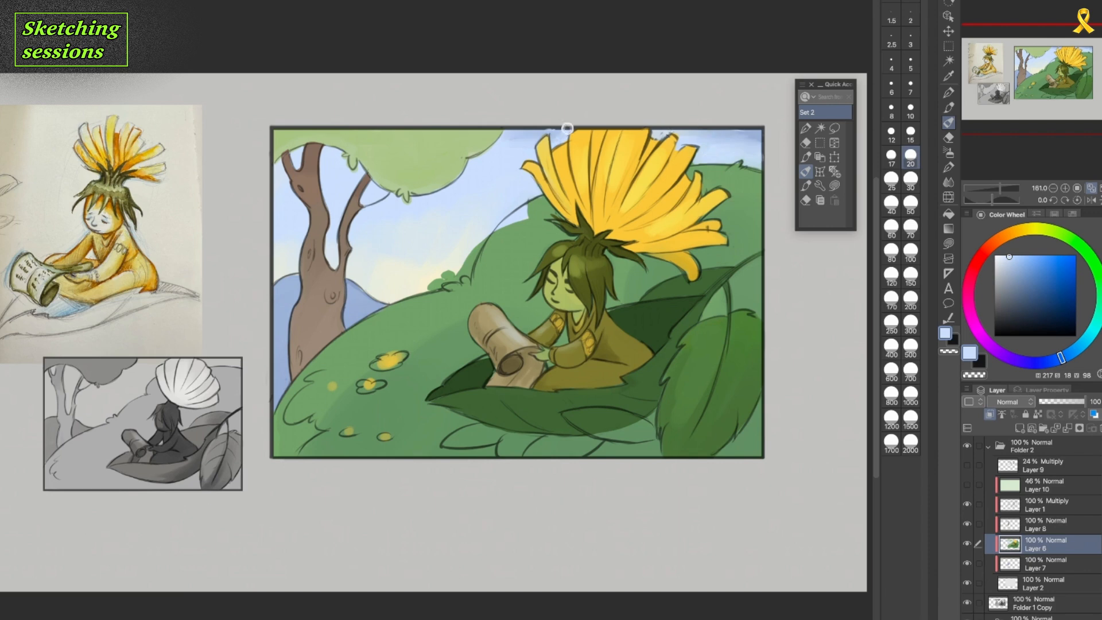
left_click(523, 237, "alt")
left_click_drag(525, 210, 470, 262)
left_click(494, 279, "alt")
left_click(462, 247, "alt")
left_click_drag(489, 230, 479, 241)
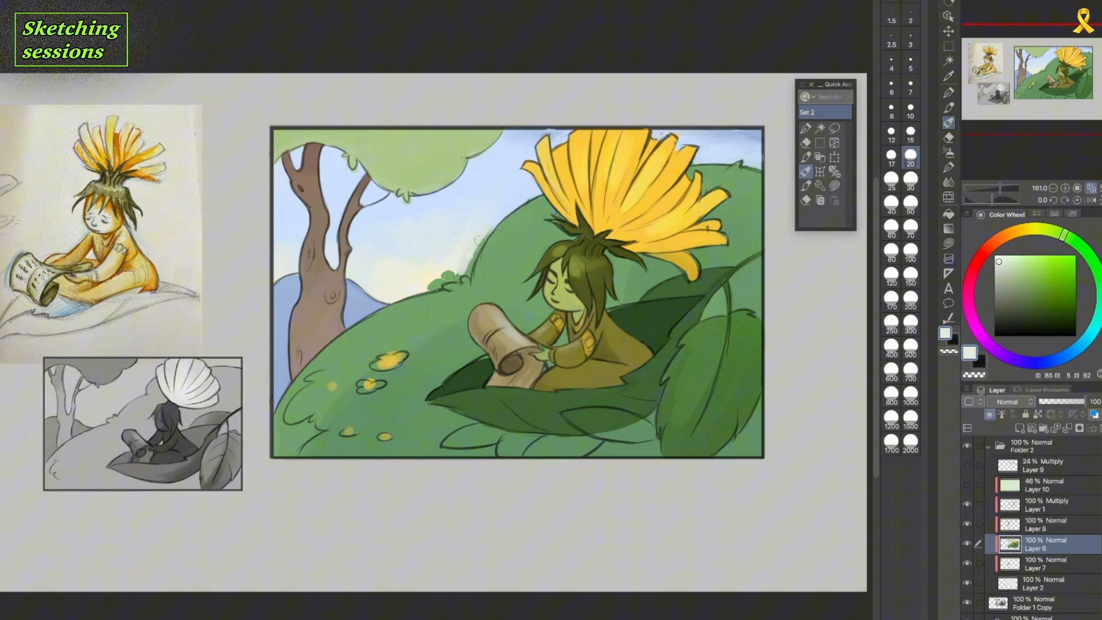
left_click(422, 286, "alt")
left_click_drag(442, 277, 430, 287)
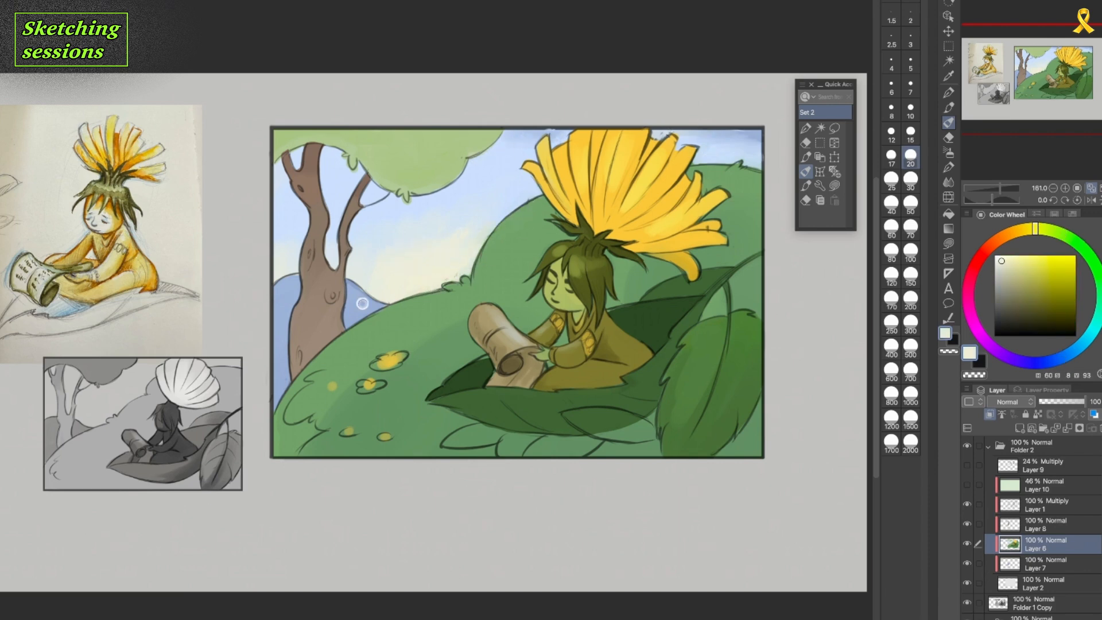
Reduce the brush size to 15 and paint green into the outlined leaves beneath the large leaf.
left_click(610, 312, "alt")
key("bracketleft")
key("bracketleft")
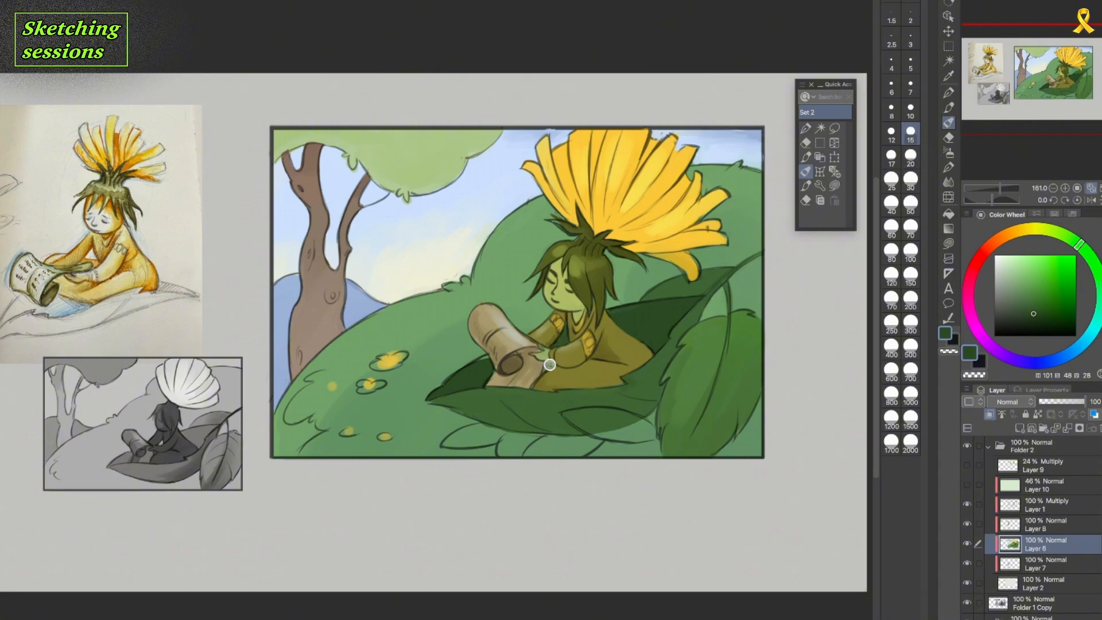
left_click(683, 417, "alt")
mouse_move(574, 415)
left_mouse_down()
mouse_move(610, 432)
mouse_move(523, 461)
mouse_move(596, 435)
mouse_move(555, 426)
left_mouse_up()
Lasso the small leaves beneath the large leaf, fill them with green and airbrush shading, then touch up their edges.
left_click(834, 128)
mouse_move(532, 427)
left_mouse_down()
mouse_move(500, 442)
mouse_move(519, 458)
mouse_move(589, 422)
mouse_move(516, 424)
left_mouse_up()
left_click(588, 484)
left_click(949, 152)
left_click(660, 315, "alt")
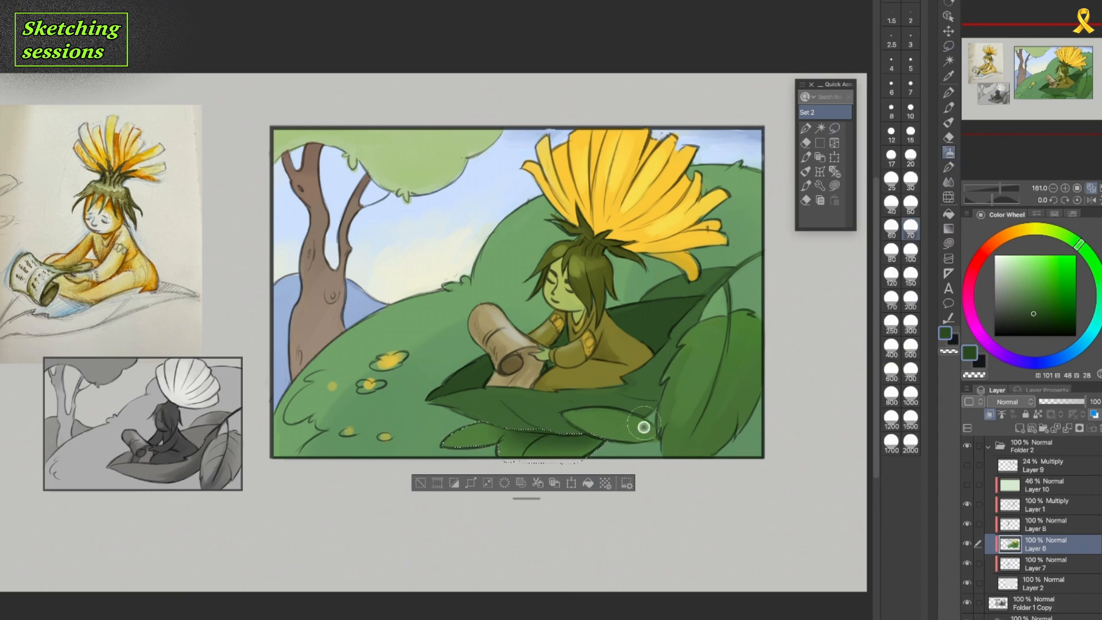
left_click(421, 483)
left_click(806, 171)
left_click(549, 429, "alt")
left_click(497, 431, "alt")
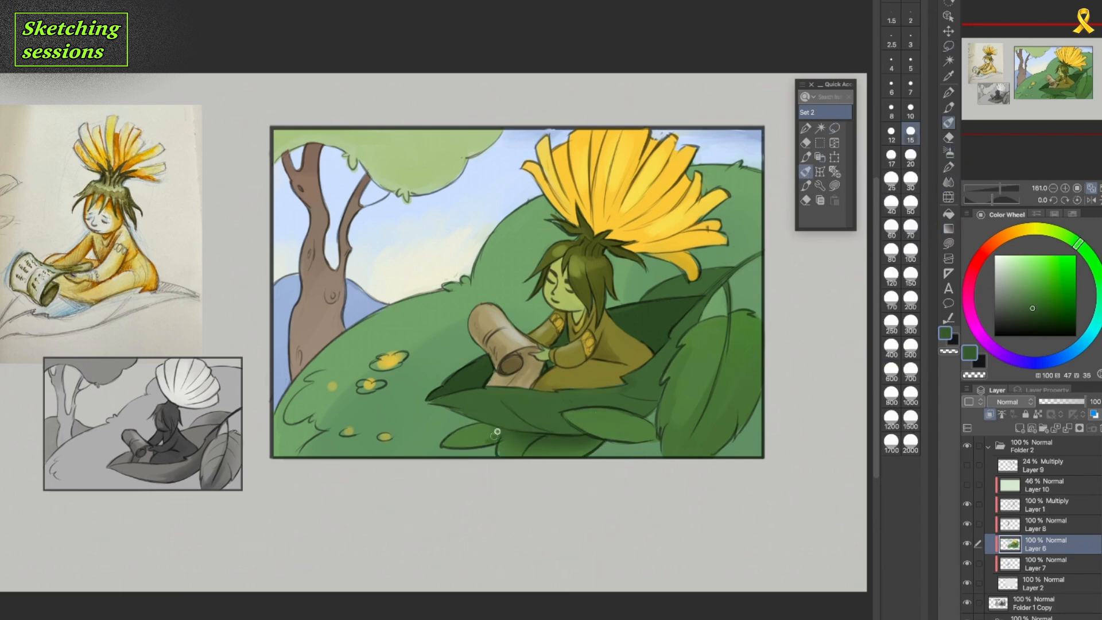
Fill the small blossoms on the hill with yellow sampled from the flower and touch up the surrounding greens.
left_click(640, 185, "alt")
left_click_drag(377, 364, 394, 365)
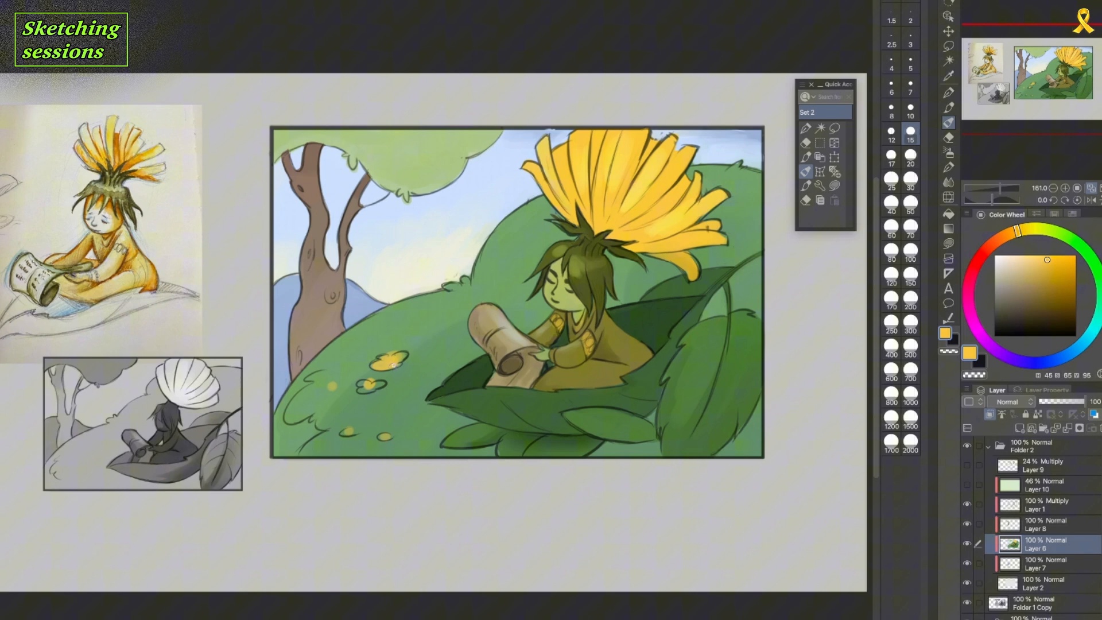
left_click(378, 436, "alt")
left_click(477, 374, "alt")
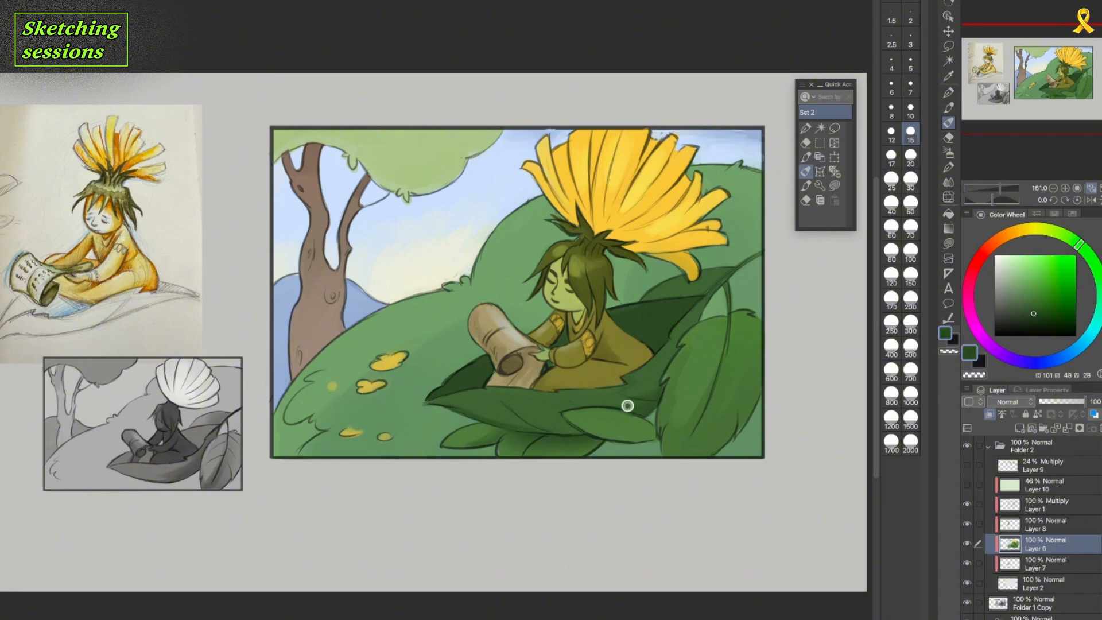
left_click(592, 260, "alt")
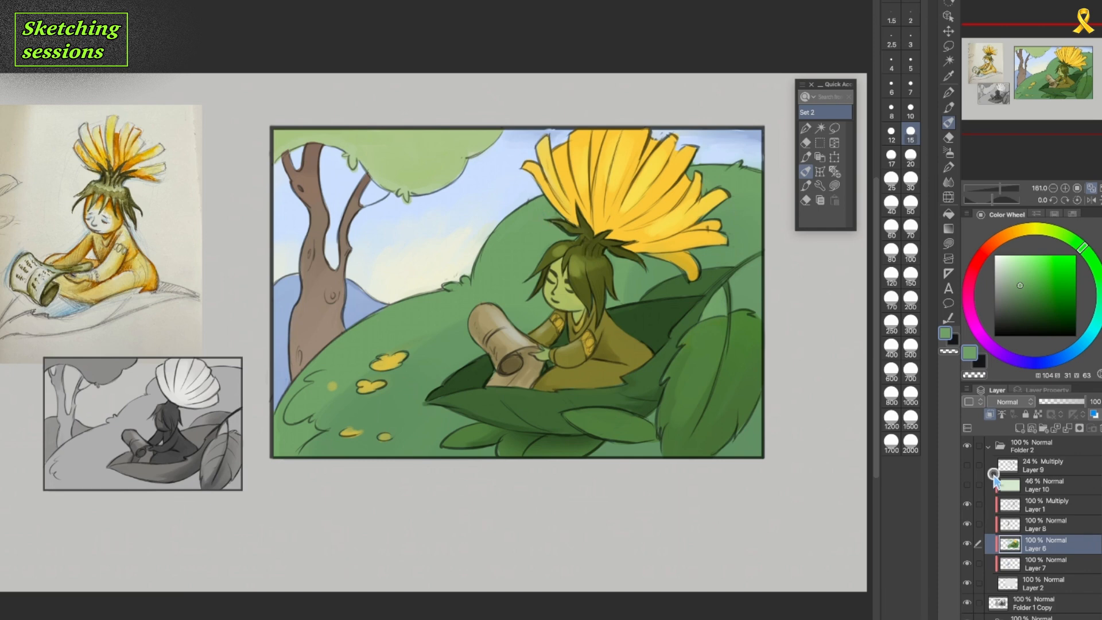
On Layer 1, draw the fingers of the hand holding the scroll in dark grey-green.
left_click(1058, 512, "alt")
key("p")
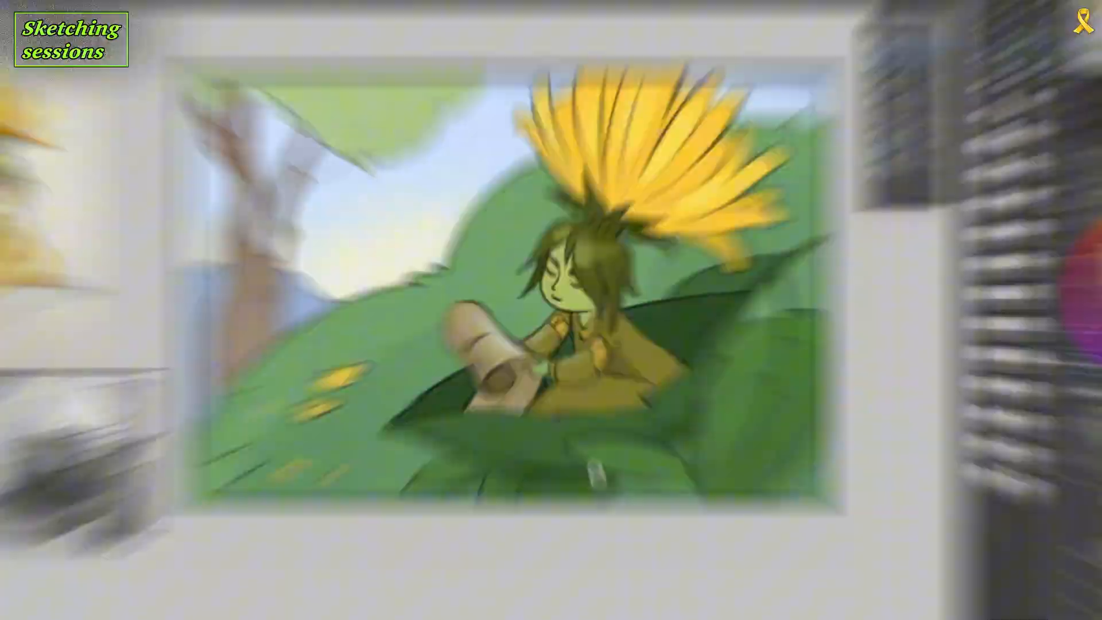
left_click(997, 306)
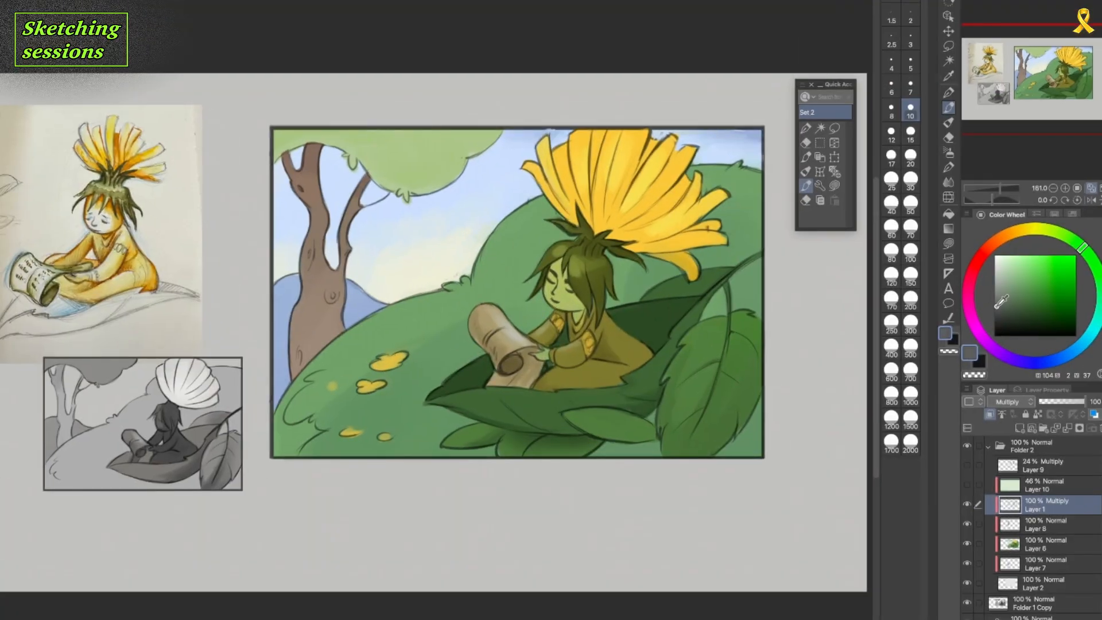
scroll(553, 385, "up", 5)
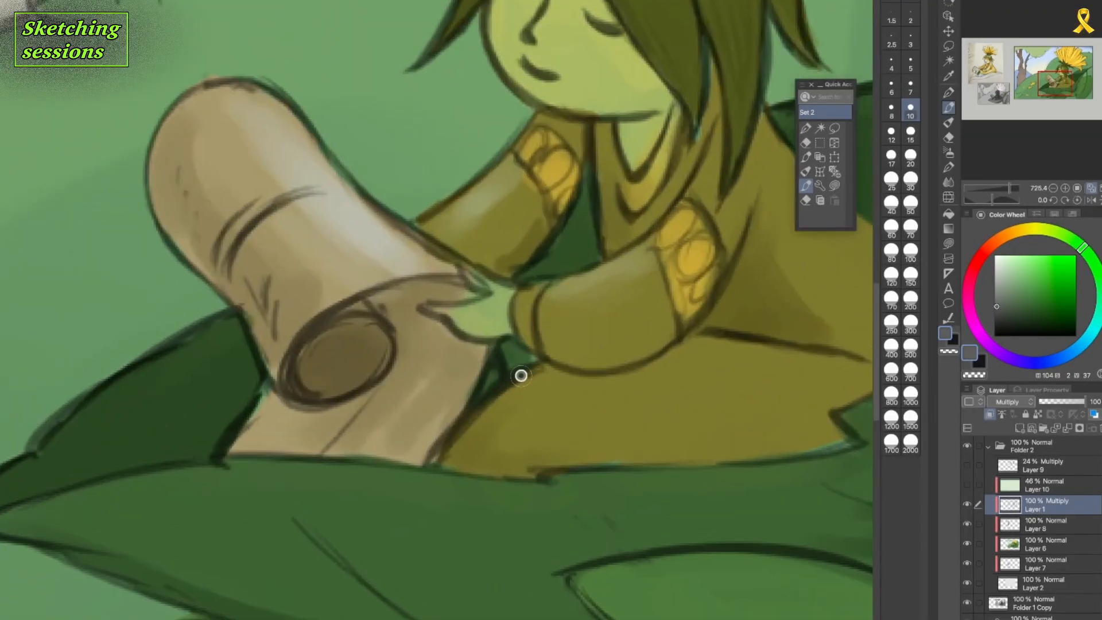
key("e")
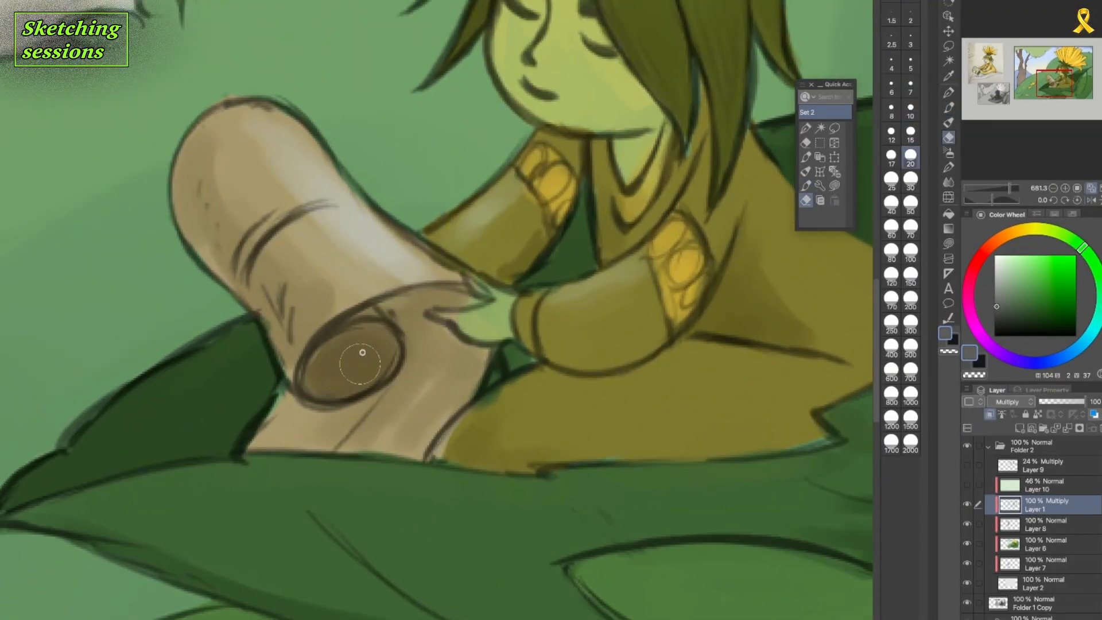
left_click(805, 185)
left_click_drag(466, 276, 489, 298)
mouse_move(429, 299)
left_mouse_down()
mouse_move(429, 309)
mouse_move(488, 297)
left_mouse_up()
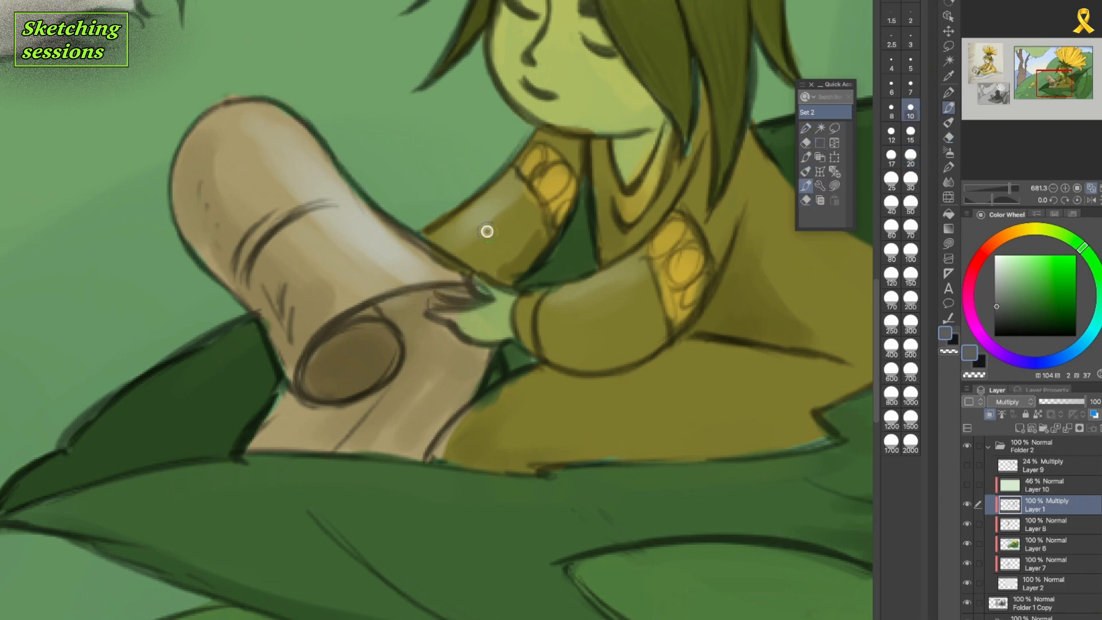
left_click_drag(456, 256, 461, 280)
mouse_move(458, 253)
left_mouse_down()
mouse_move(514, 287)
mouse_move(460, 295)
mouse_move(456, 320)
left_mouse_up()
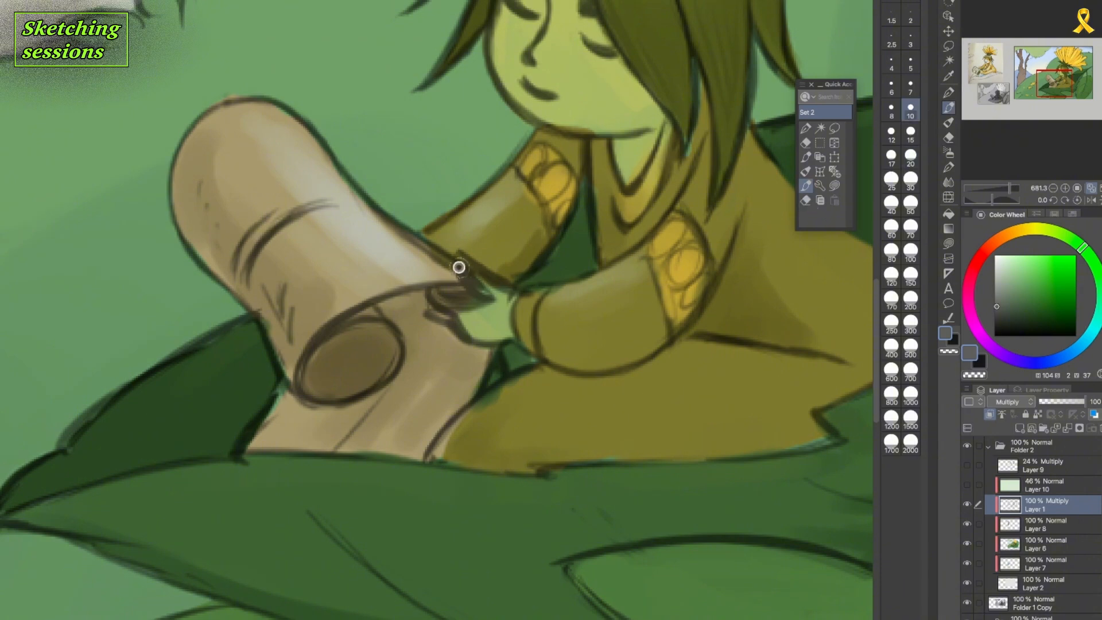
Refine the finger outlines at the scroll's edge by alternately erasing and redrawing, with the eraser at size 15.
key("e")
left_click_drag(466, 271, 500, 300)
key("bracketleft")
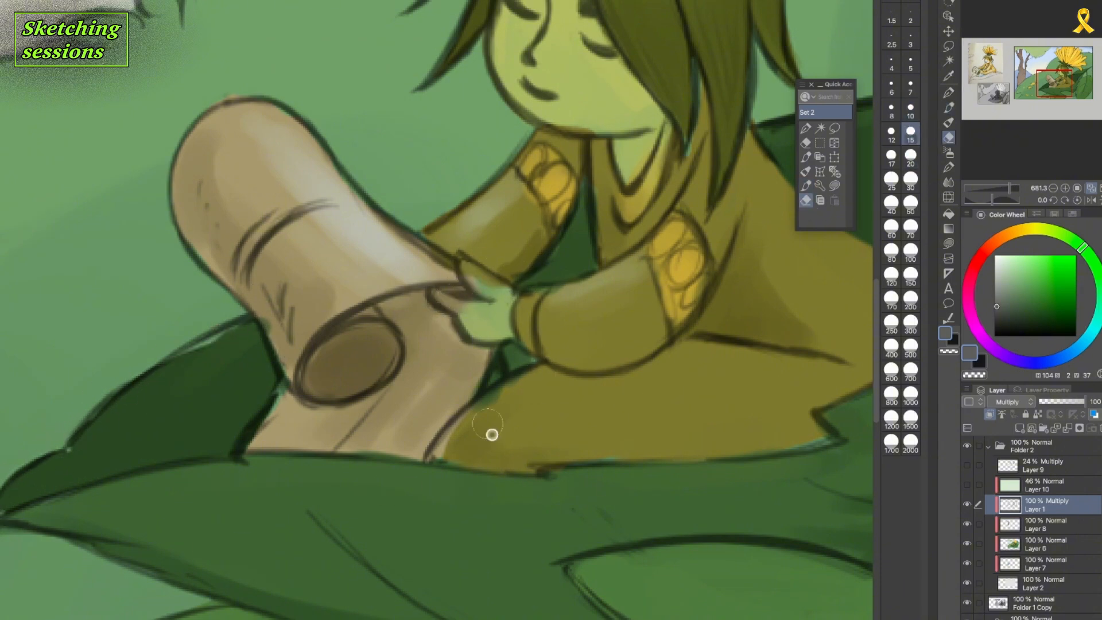
mouse_move(461, 253)
left_mouse_down()
mouse_move(507, 286)
mouse_move(533, 276)
left_mouse_up()
key("p")
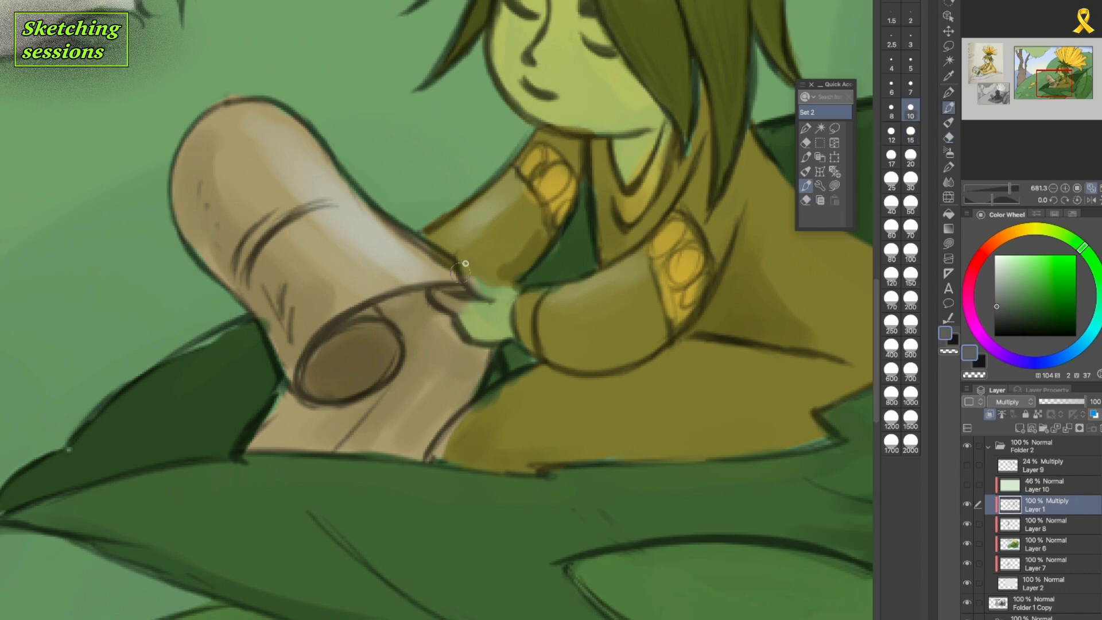
left_click(806, 200)
mouse_move(452, 297)
left_mouse_down()
mouse_move(494, 305)
mouse_move(432, 290)
mouse_move(450, 305)
mouse_move(468, 276)
left_mouse_up()
left_click(806, 186)
left_click(806, 200)
key("p")
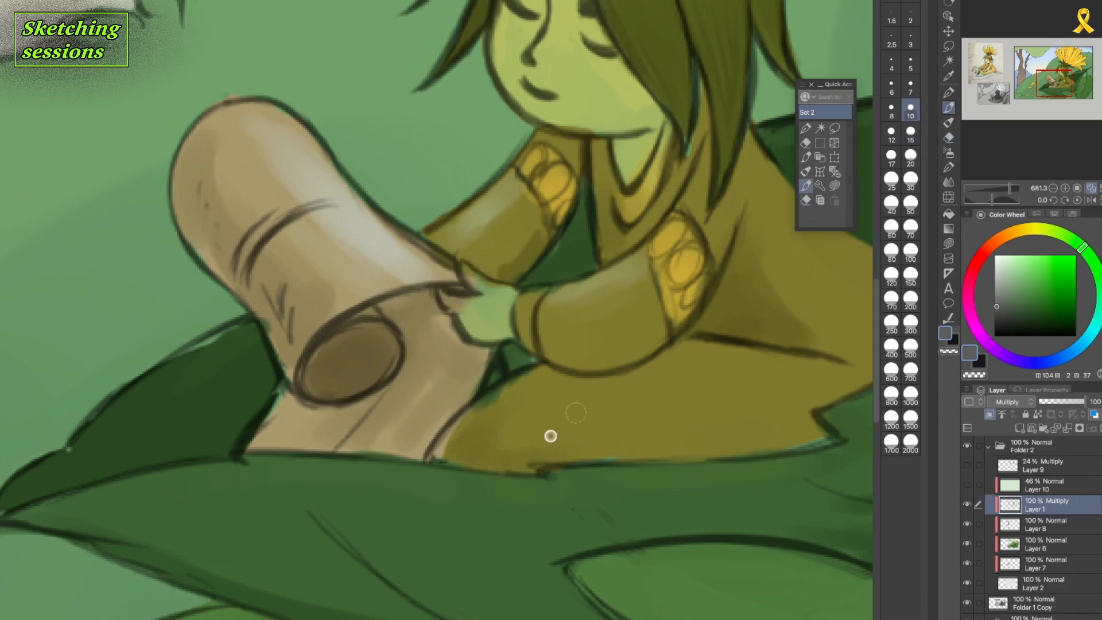
Redraw the large leaf's rim below the clothing and scroll, and erase excess lines at the scroll's lower corner.
left_click_drag(415, 466, 809, 447)
key("e")
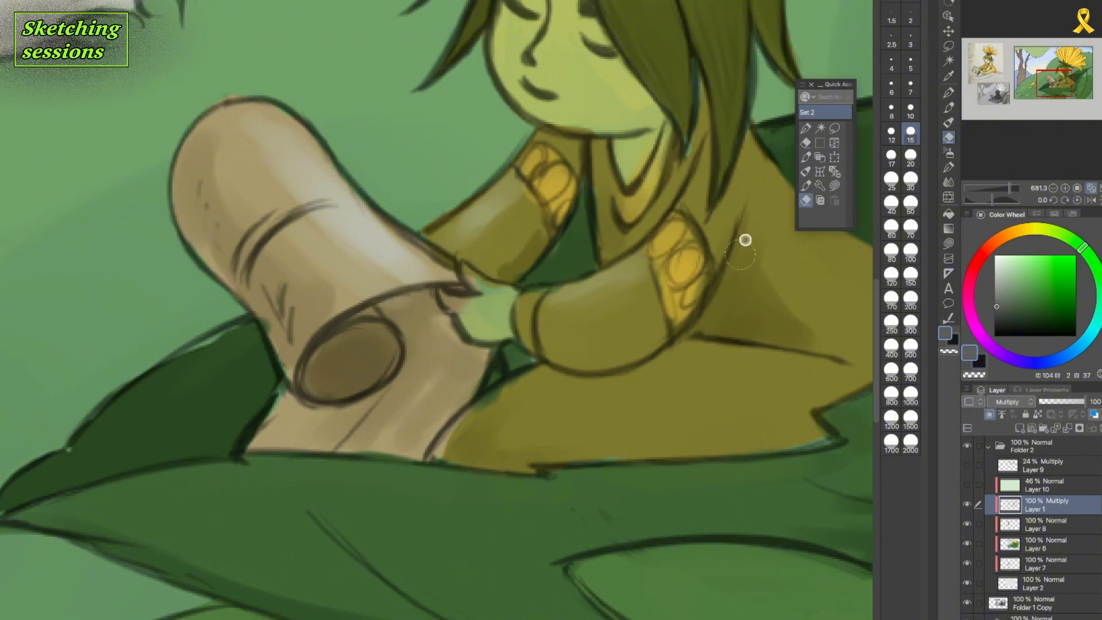
left_click(806, 186)
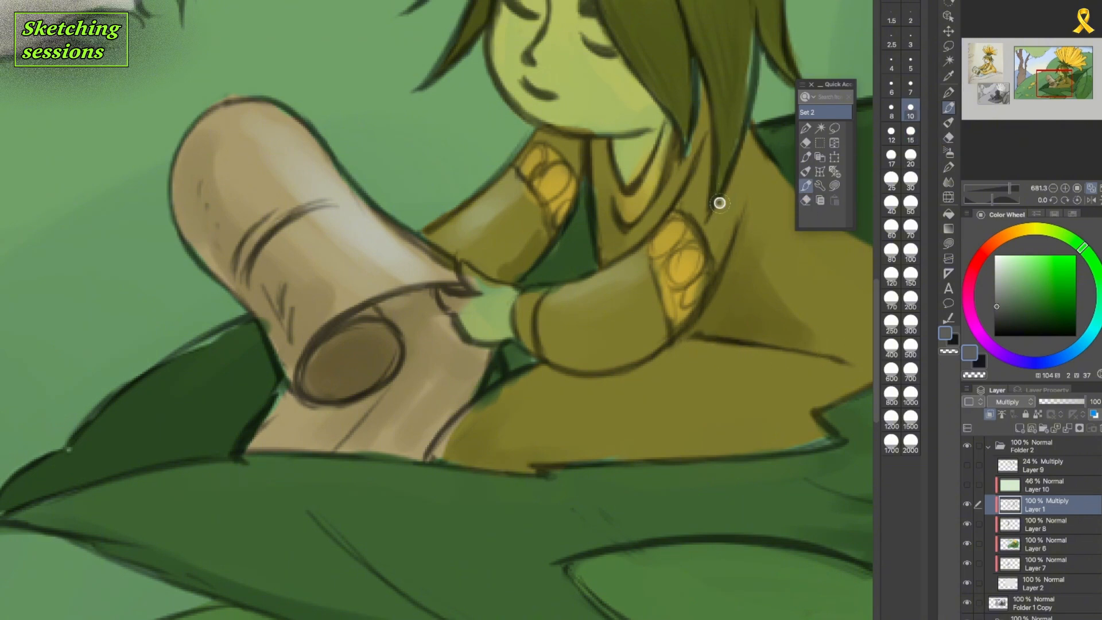
mouse_move(307, 458)
left_mouse_down()
mouse_move(200, 455)
mouse_move(244, 468)
left_mouse_up()
key("e")
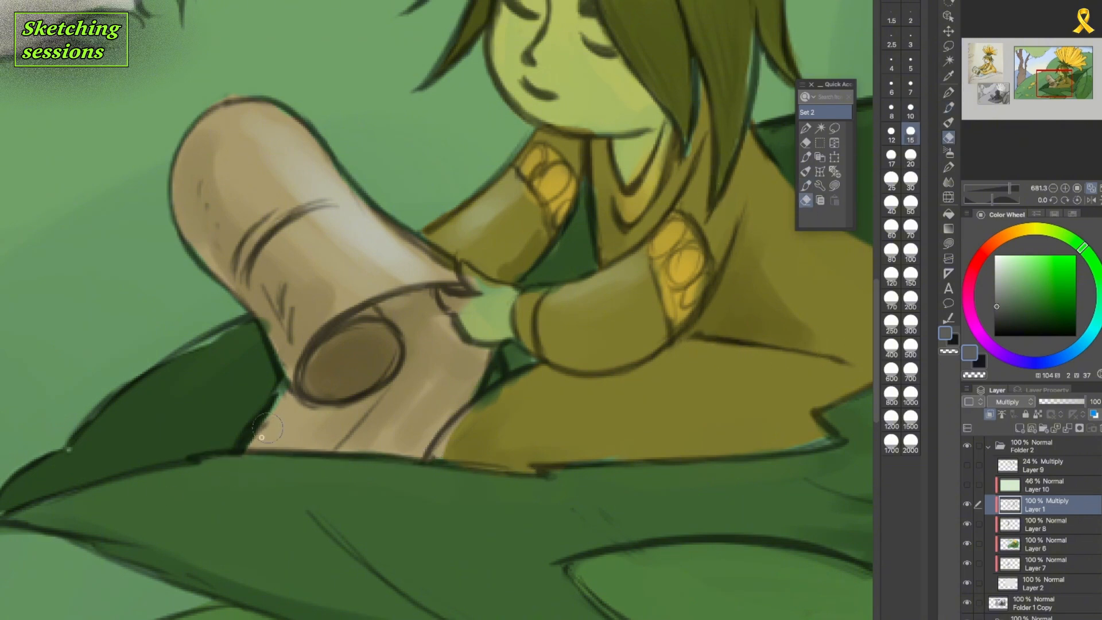
left_click_drag(264, 399, 236, 435)
Erase the small marks on the scroll, thin its crease lines and clean up the rolled end's inner lines.
left_click_drag(271, 288, 290, 338)
left_click_drag(321, 200, 248, 264)
left_click_drag(201, 185, 217, 244)
left_click_drag(279, 336, 288, 368)
left_click_drag(376, 380, 324, 393)
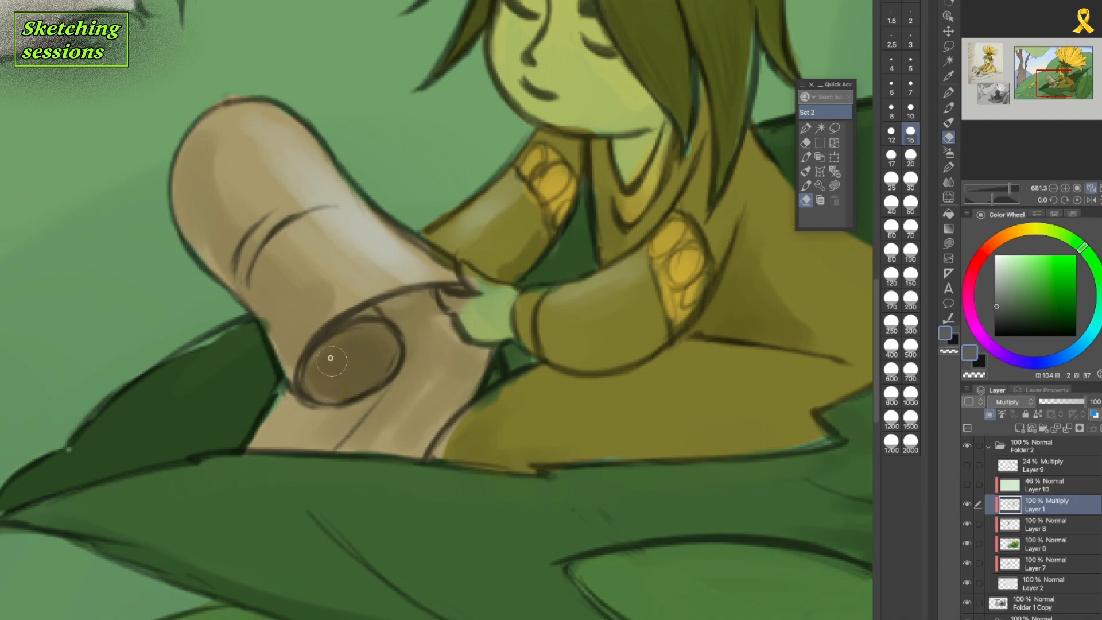
left_click_drag(379, 330, 335, 339)
left_click_drag(389, 366, 320, 398)
Draw a spiral inside the scroll's rolled end and strengthen the roll's lower outline.
left_click(806, 186)
mouse_move(314, 354)
left_mouse_down()
mouse_move(367, 345)
mouse_move(317, 367)
left_mouse_up()
key("ctrl+z")
key("e")
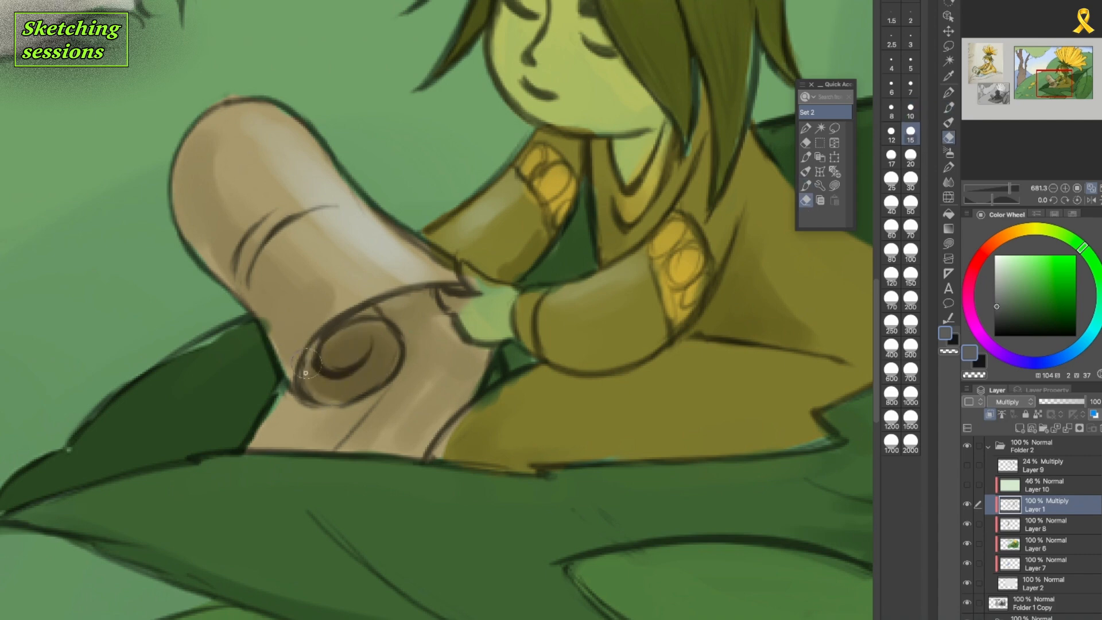
key("b")
left_click_drag(352, 330, 366, 353)
left_click_drag(309, 400, 406, 359)
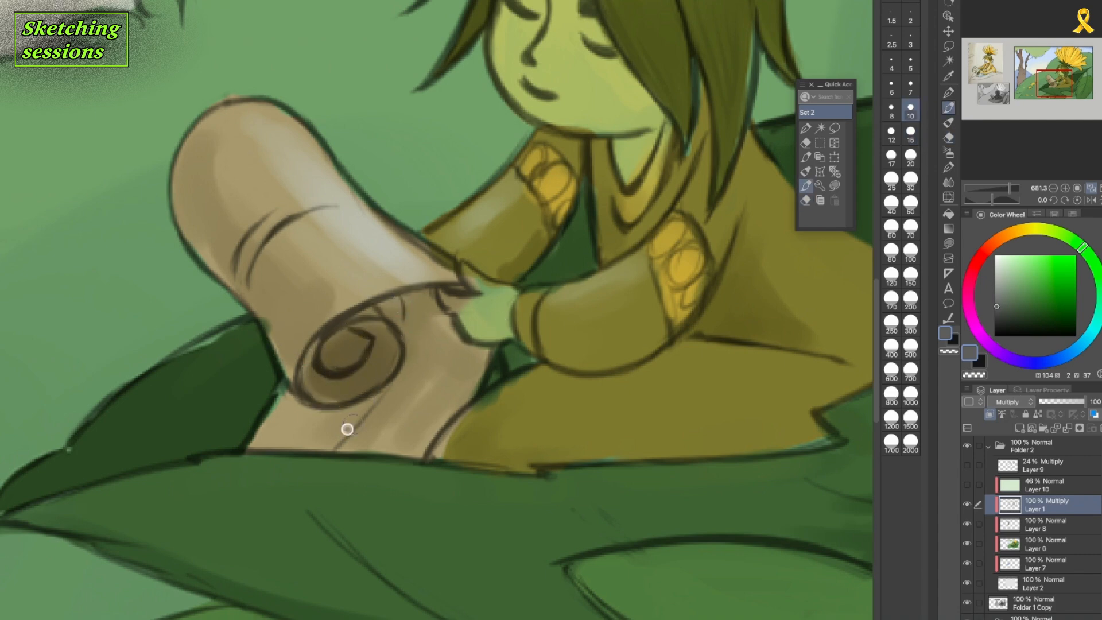
Add short crease lines on the scroll and redraw the fold line on its unrolled part, erasing the old line.
left_click_drag(326, 449, 363, 405)
left_click_drag(270, 283, 310, 241)
left_click_drag(286, 273, 320, 246)
key("e")
left_click_drag(384, 395, 339, 446)
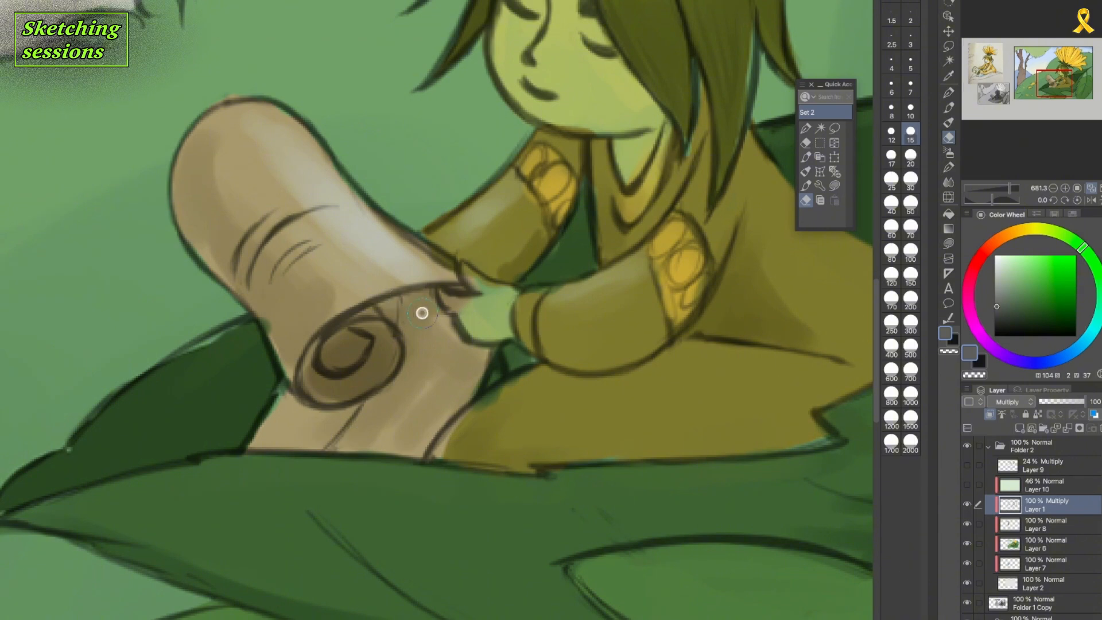
On Layer 6, paint sampled colours over the far sleeve and hand to match the cleaned outlines.
left_click(1064, 548)
left_click(806, 172)
left_click(610, 113, "alt")
left_click(538, 231, "alt")
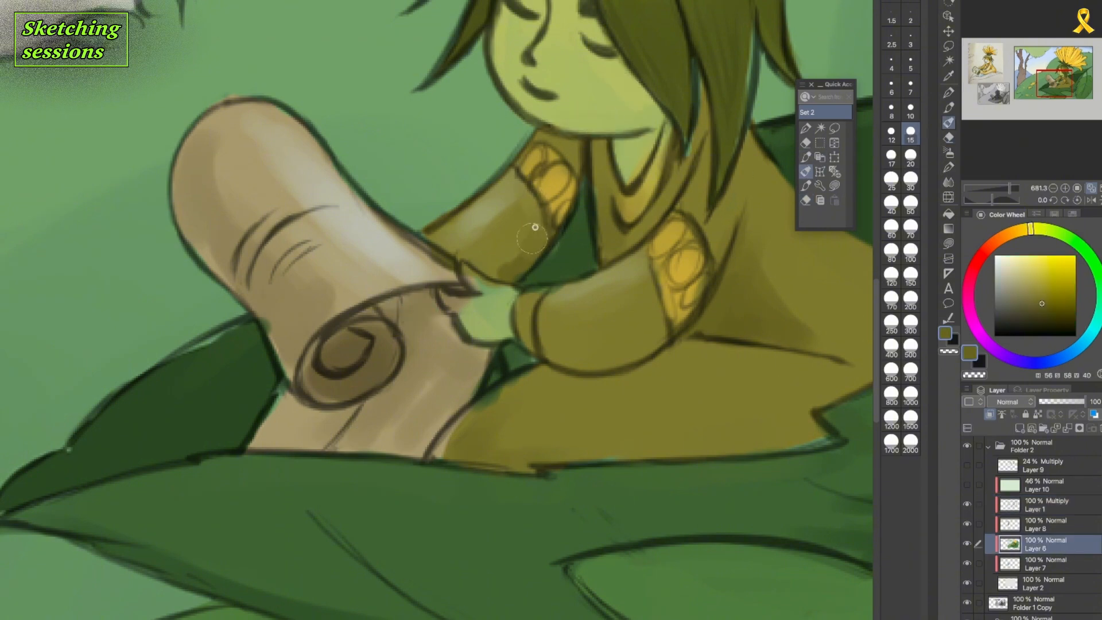
left_click(495, 298, "alt")
left_click_drag(525, 248, 464, 312)
Tidy the colour edges around the scroll, the dark leaf behind it and the gap between the arms.
left_click(419, 318, "alt")
mouse_move(276, 356)
left_mouse_down()
mouse_move(259, 319)
mouse_move(192, 354)
mouse_move(3, 511)
left_mouse_up()
left_click(255, 377, "alt")
left_click_drag(529, 352, 539, 367)
mouse_move(559, 235)
left_mouse_down()
mouse_move(549, 253)
mouse_move(600, 275)
left_mouse_up()
Paint the olive clothing up to its outline beside the scroll's lower edge.
scroll(597, 386, "up", 1)
left_click(505, 411, "alt")
left_click_drag(517, 380, 479, 410)
left_click_drag(450, 424, 457, 459)
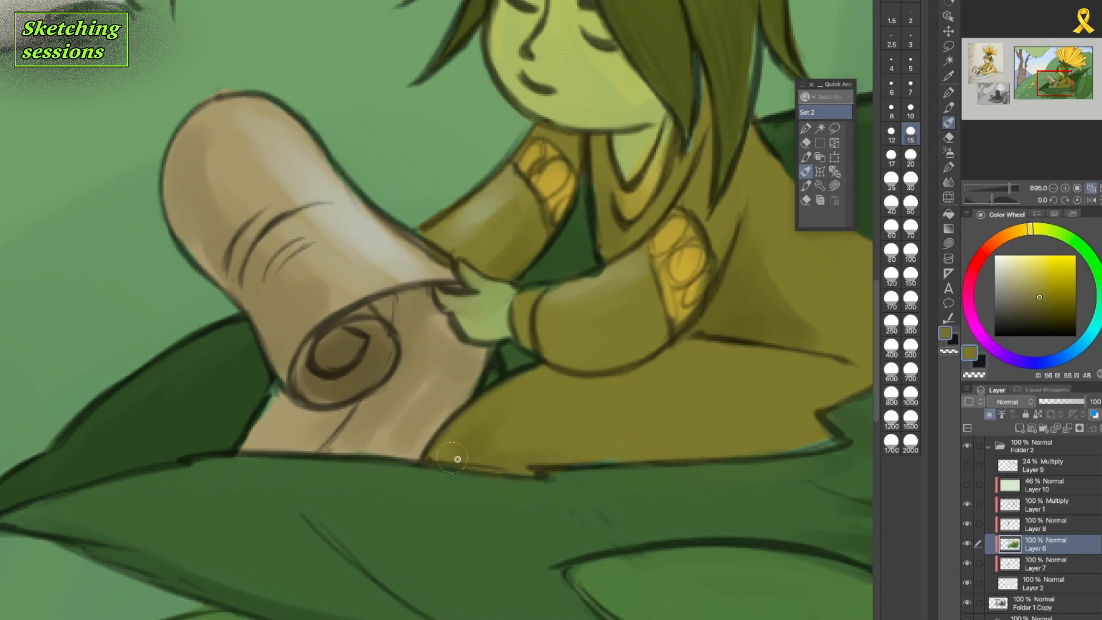
On Layer 6, touch up the edges of the hair with sampled background green and dark olive.
scroll(505, 454, "down", 6)
scroll(602, 433, "up", 2)
left_click_drag(681, 396, 546, 556)
left_click(463, 335, "alt")
left_click(374, 358, "alt")
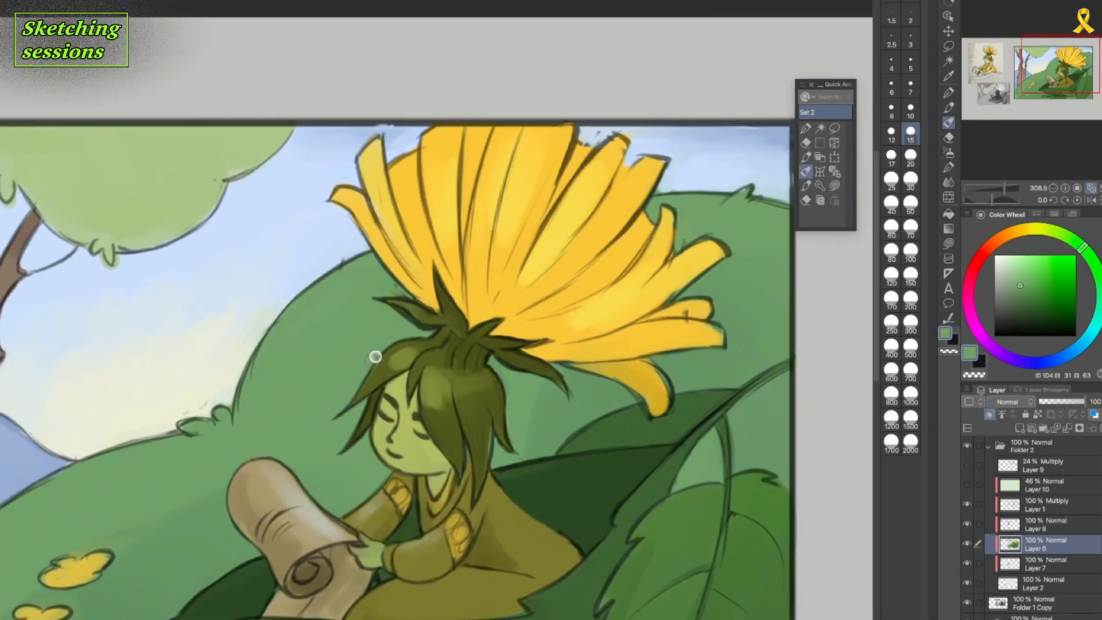
left_click(429, 315, "alt")
scroll(678, 233, "up", 2)
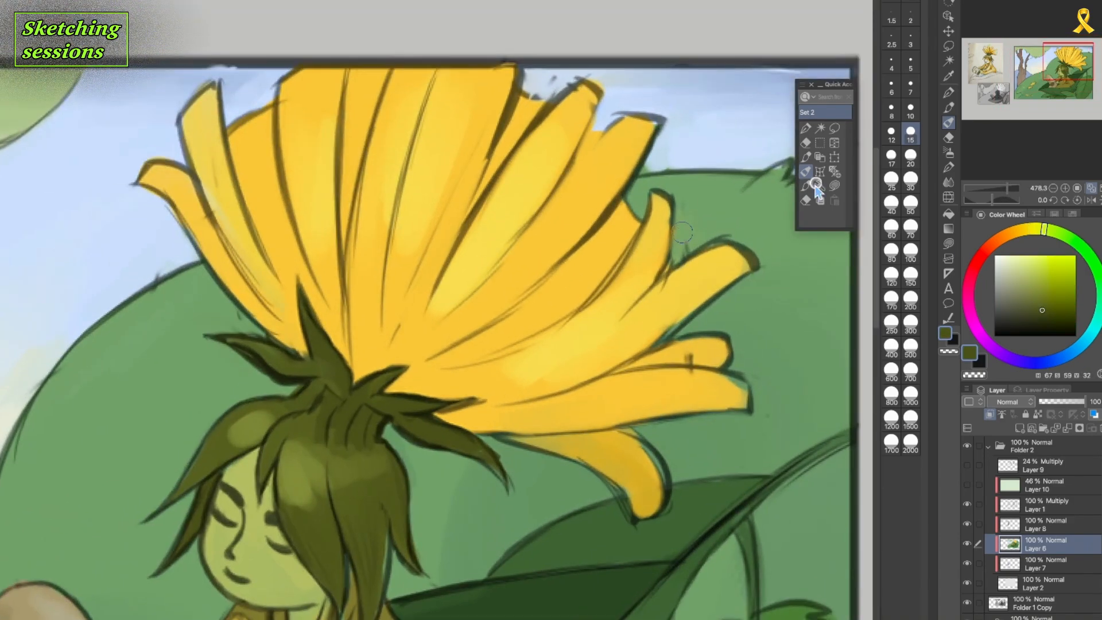
On Layer 1, erase stray outline marks around the flower's left petals, the hill's edge and the sprout's left leaf.
key("e")
left_click(1062, 505)
left_click_drag(186, 234, 165, 205)
mouse_move(181, 273)
left_mouse_down()
mouse_move(138, 282)
mouse_move(80, 348)
mouse_move(4, 487)
left_mouse_up()
left_click_drag(234, 347, 304, 374)
left_click_drag(210, 218, 260, 295)
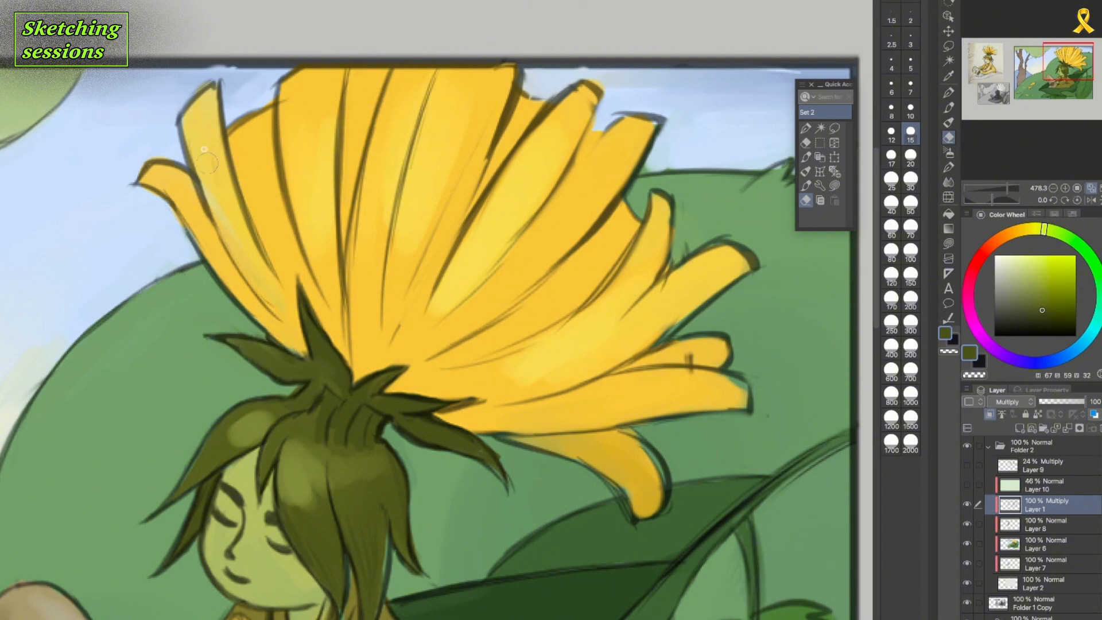
left_click_drag(194, 152, 237, 255)
Erase the rough line marks between the upper and right petals, on the small side petal and around the lowest petal.
left_click_drag(509, 81, 485, 172)
left_click_drag(517, 99, 506, 135)
left_click_drag(575, 86, 515, 147)
left_click_drag(648, 208, 597, 298)
left_click_drag(667, 272, 728, 239)
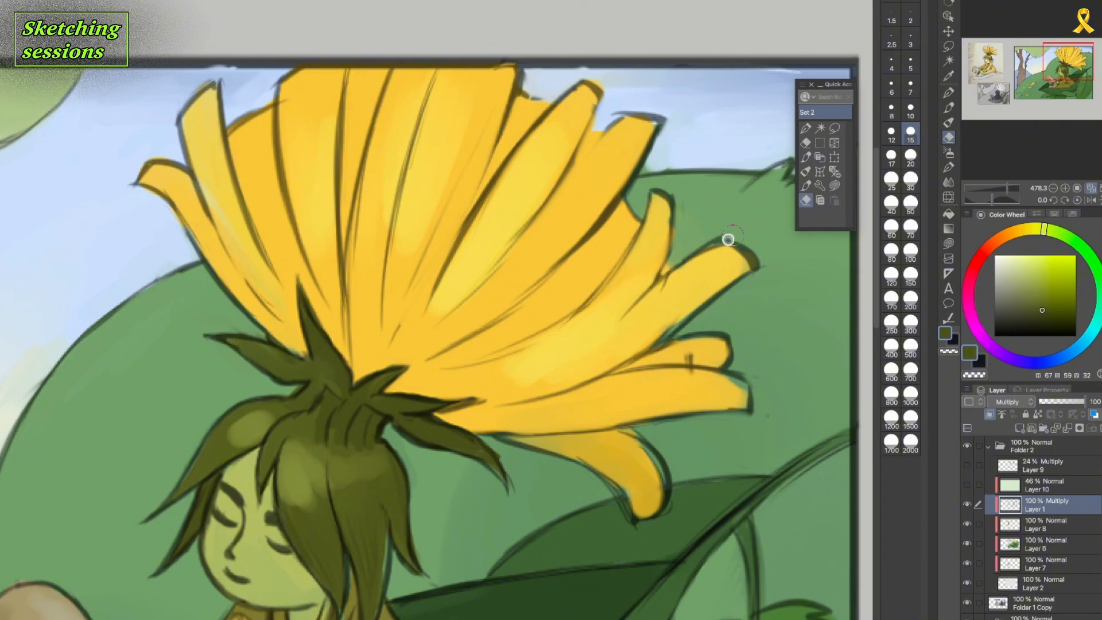
left_click_drag(665, 335, 630, 357)
left_click_drag(687, 354, 696, 362)
left_click_drag(613, 475, 638, 522)
Redraw the dividing lines of the right and upper petals in a dark colour at brush size 10.
left_click(806, 186)
left_click(1002, 310)
left_click_drag(627, 362, 694, 323)
mouse_move(682, 268)
left_mouse_down()
mouse_move(726, 244)
mouse_move(657, 281)
left_mouse_up()
left_click_drag(628, 114, 546, 224)
left_click_drag(605, 91, 522, 232)
left_click_drag(548, 200, 490, 280)
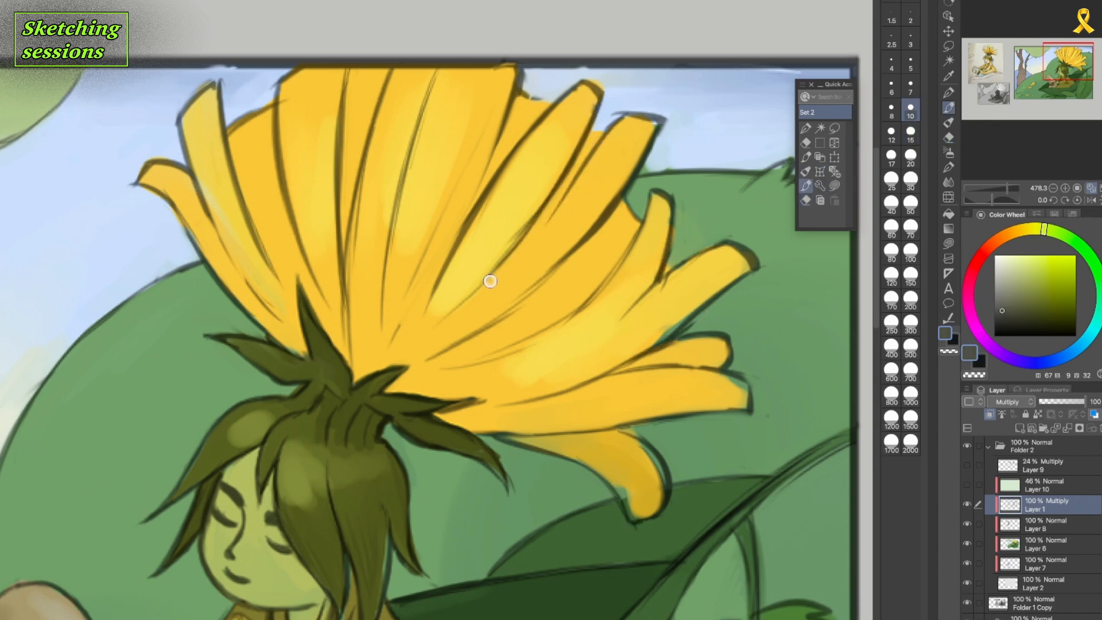
Touch up the face's skin colour on Layer 6, and redraw and thin the jaw and cheek outline on Layer 1.
left_click(1045, 544)
left_click(228, 476, "alt")
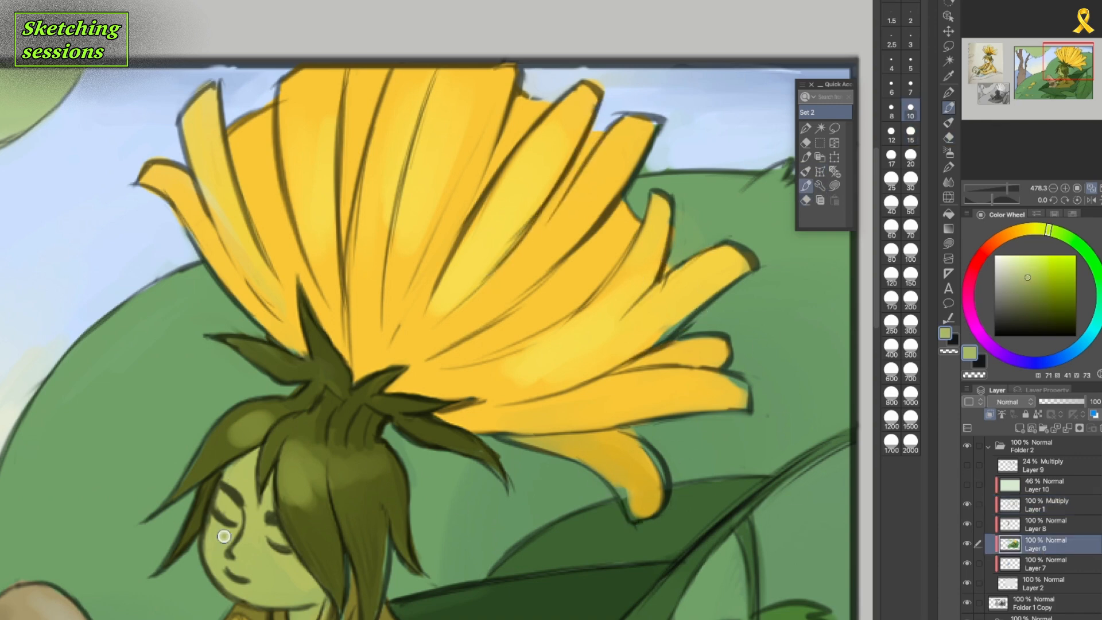
left_click(1044, 506)
left_click(792, 317, "alt")
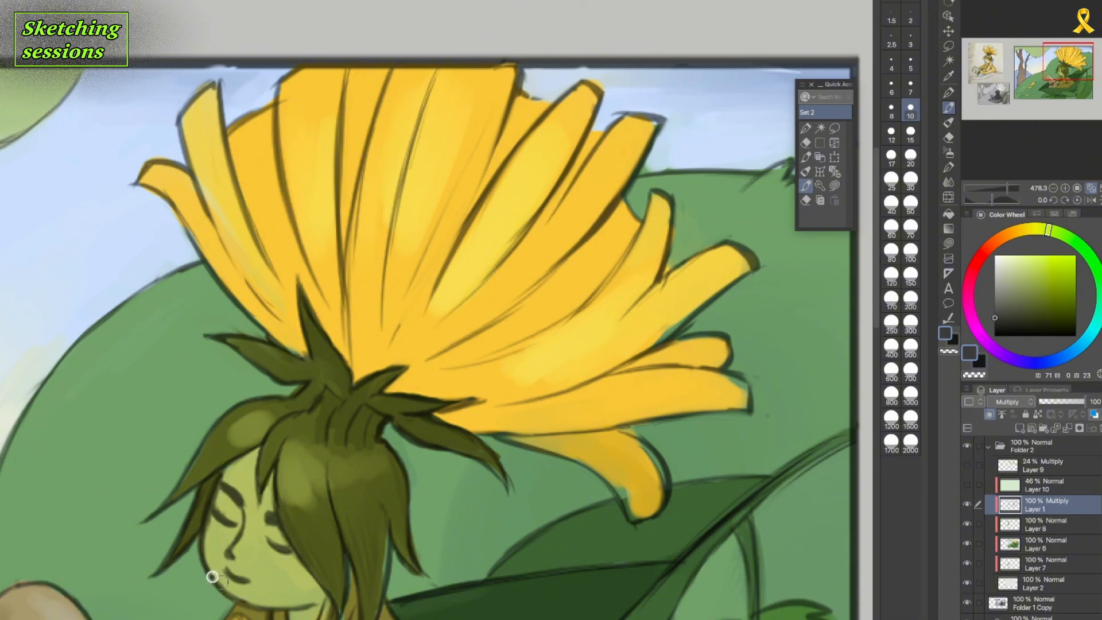
left_click_drag(212, 577, 256, 607)
left_click(806, 201)
left_click_drag(224, 480, 212, 524)
left_click_drag(221, 586, 273, 609)
Redraw the outlines of the leafy sprout at the flower's base and erase the excess lines around its tips.
left_click(806, 185)
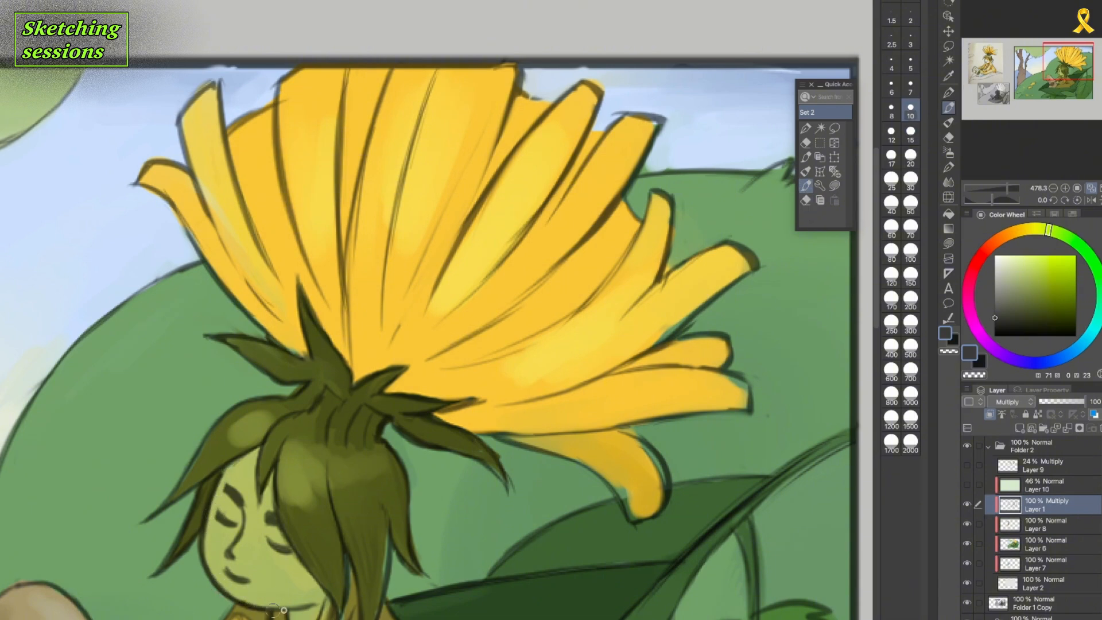
mouse_move(314, 362)
left_mouse_down()
mouse_move(231, 295)
mouse_move(275, 342)
left_mouse_up()
left_click(806, 201)
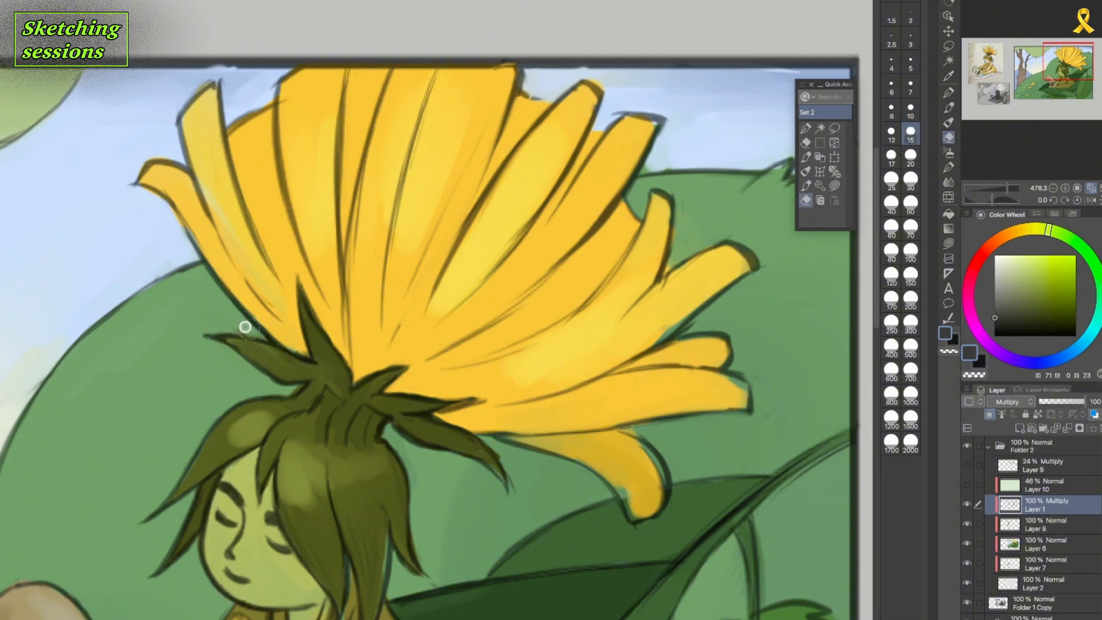
left_click_drag(242, 300, 284, 345)
left_click(806, 185)
left_click_drag(376, 399, 480, 400)
mouse_move(433, 413)
left_mouse_down()
mouse_move(487, 398)
mouse_move(403, 397)
left_mouse_up()
left_click(806, 201)
left_click_drag(478, 402, 444, 405)
left_click(806, 186)
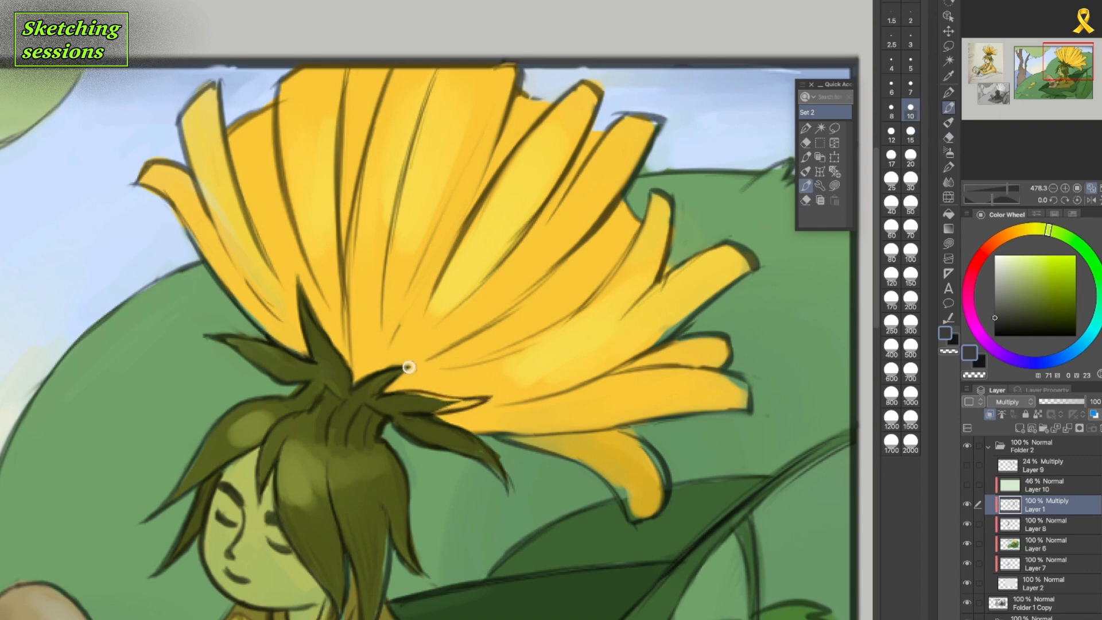
Sharpen the outlines of the sprout's drooping right leaf and of the hair's pointed ends on both sides.
key("e")
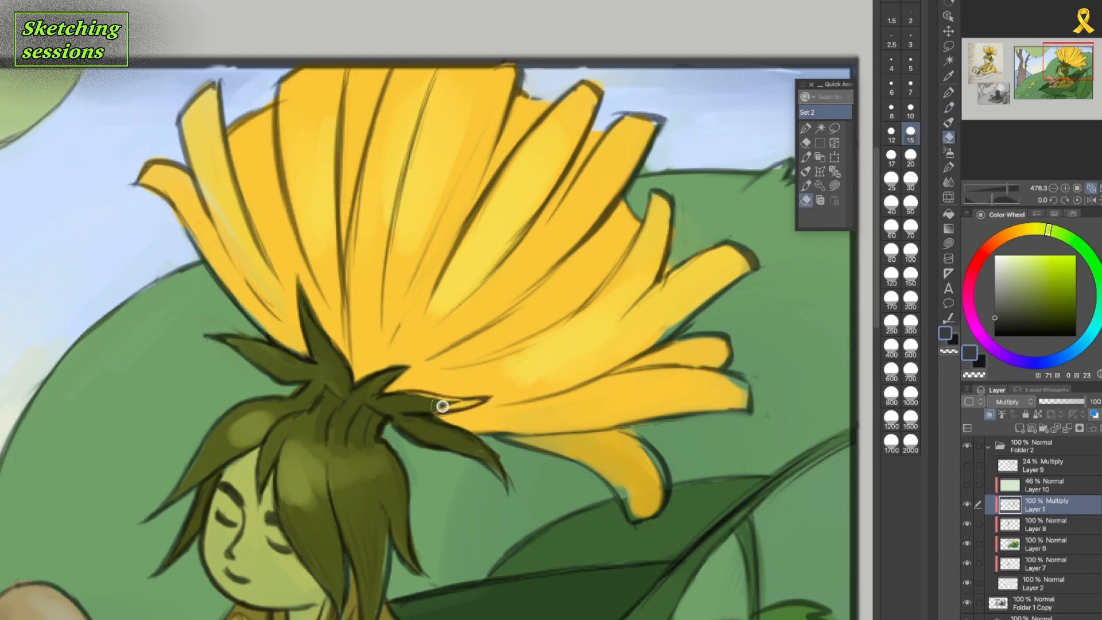
left_click(805, 186)
left_click_drag(473, 436, 508, 494)
left_click(806, 201)
left_click_drag(424, 579, 401, 560)
left_click(806, 185)
left_click_drag(383, 504, 391, 532)
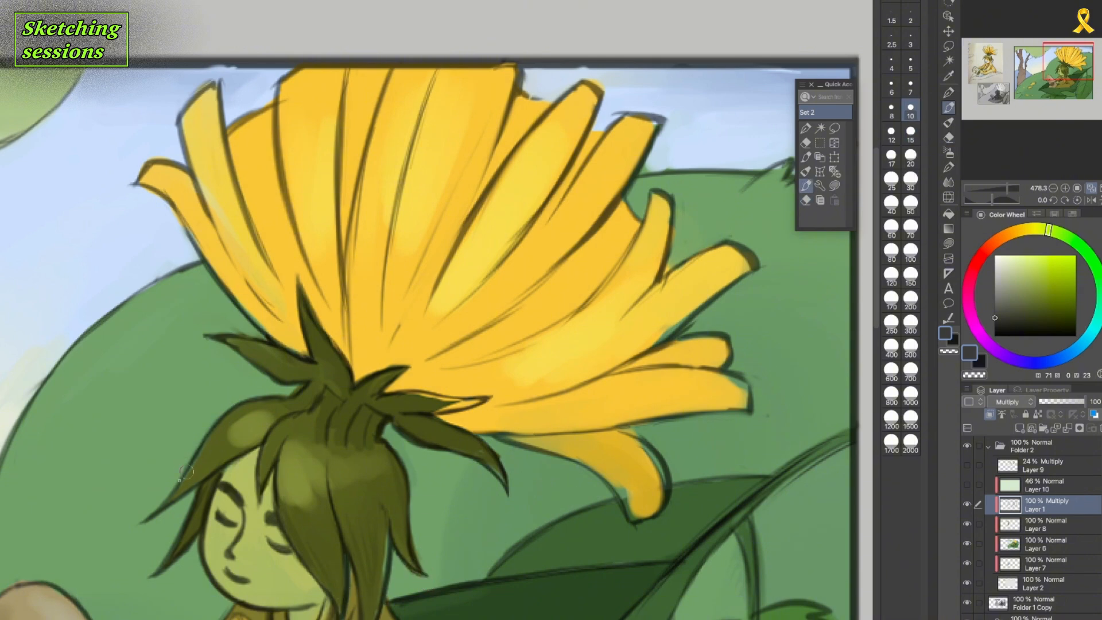
left_click_drag(187, 472, 141, 522)
On Layer 6, fill the hair strands, sprout base and surrounding hill up to the new outlines with sampled olive and green.
left_click(1065, 549)
left_click(295, 432, "alt")
left_click_drag(194, 465, 172, 497)
left_click_drag(338, 386, 330, 422)
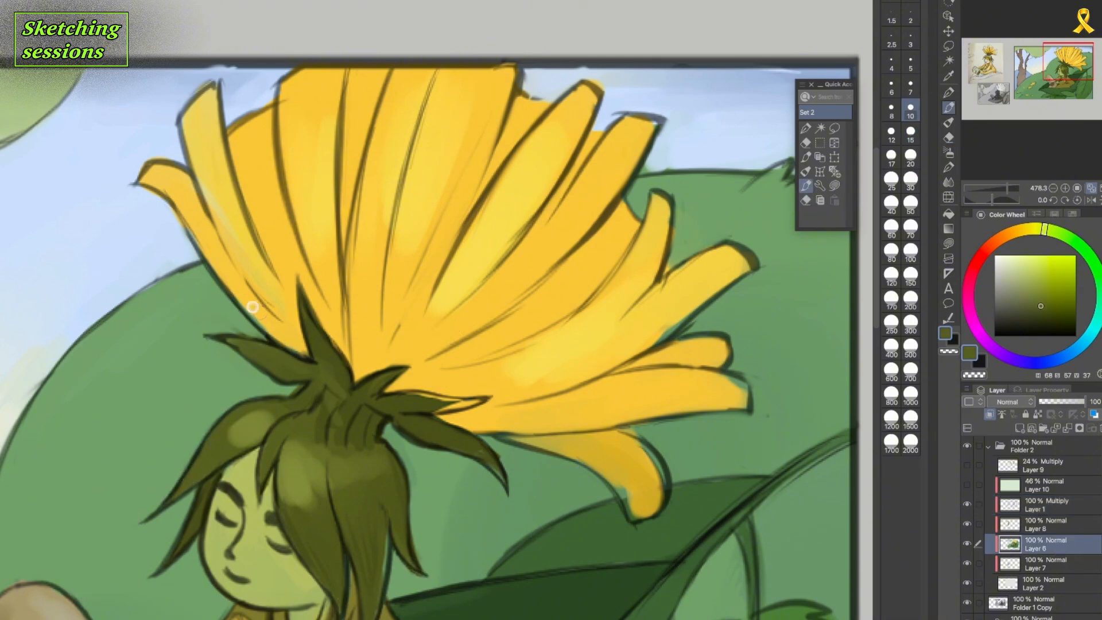
left_click(387, 512, "alt")
left_click_drag(375, 603, 384, 512)
left_click_drag(319, 505, 326, 461)
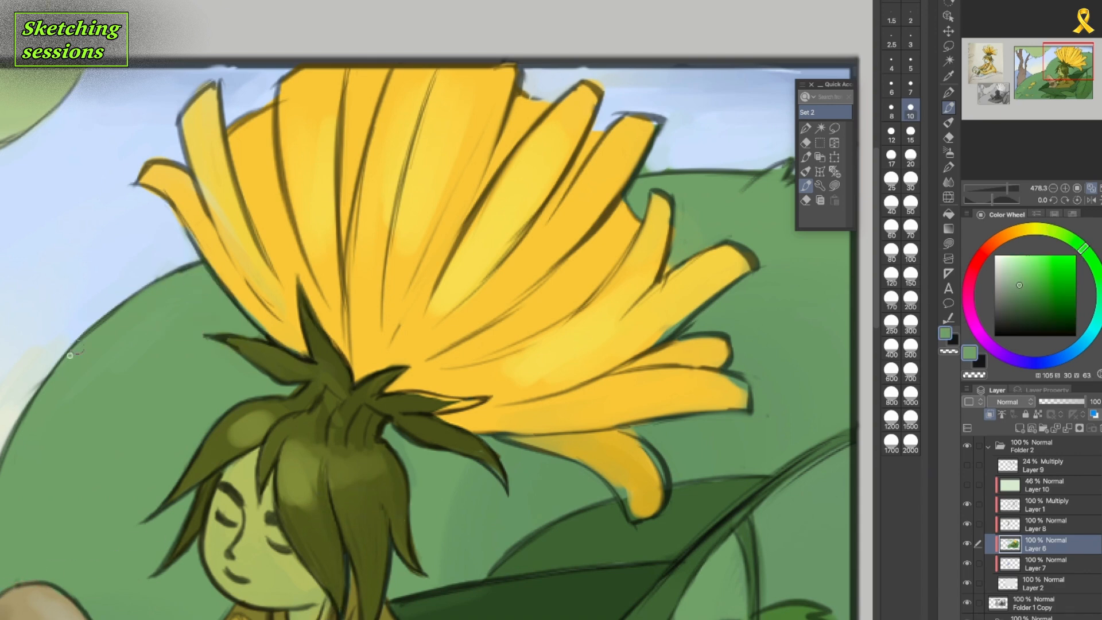
Clean up the petals' colour edges with sampled yellow and the adjoining background with sampled green.
left_click(214, 162, "alt")
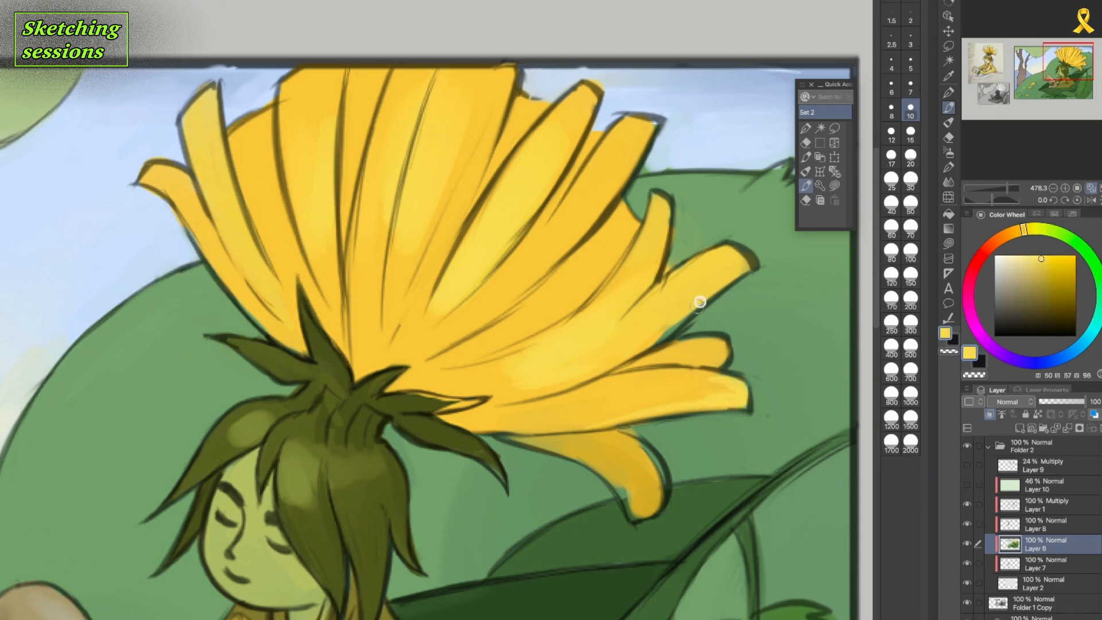
left_click(651, 440, "alt")
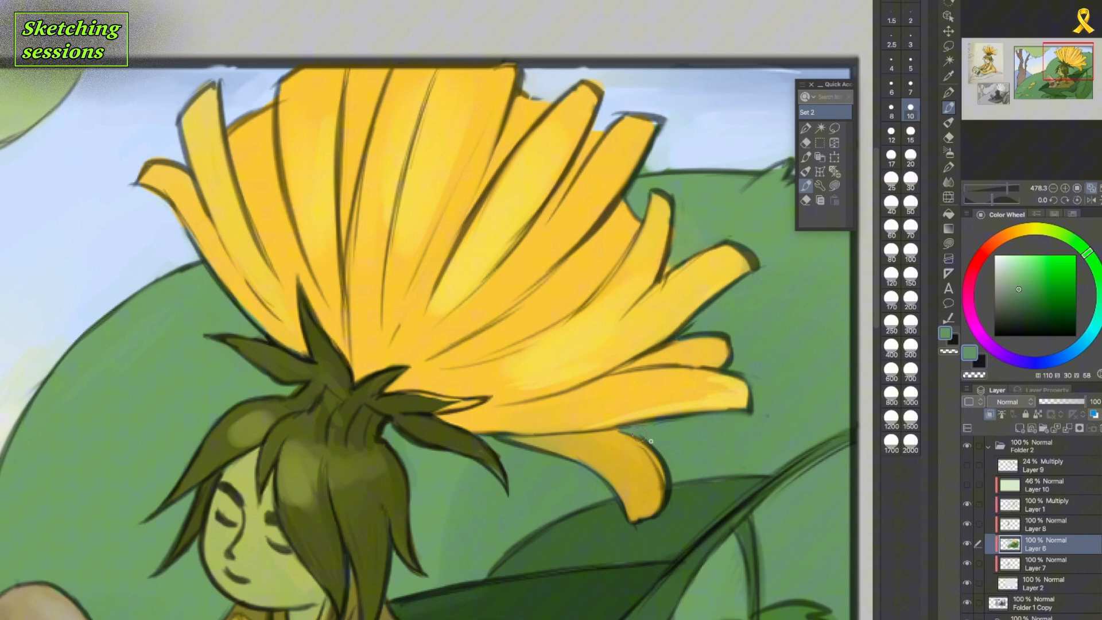
left_click(616, 426, "alt")
mouse_move(574, 424)
left_mouse_down()
mouse_move(719, 396)
mouse_move(712, 379)
left_mouse_up()
Check the whole illustration mirrored horizontally, and restore its normal orientation.
scroll(662, 396, "down", 4)
left_click(807, 171)
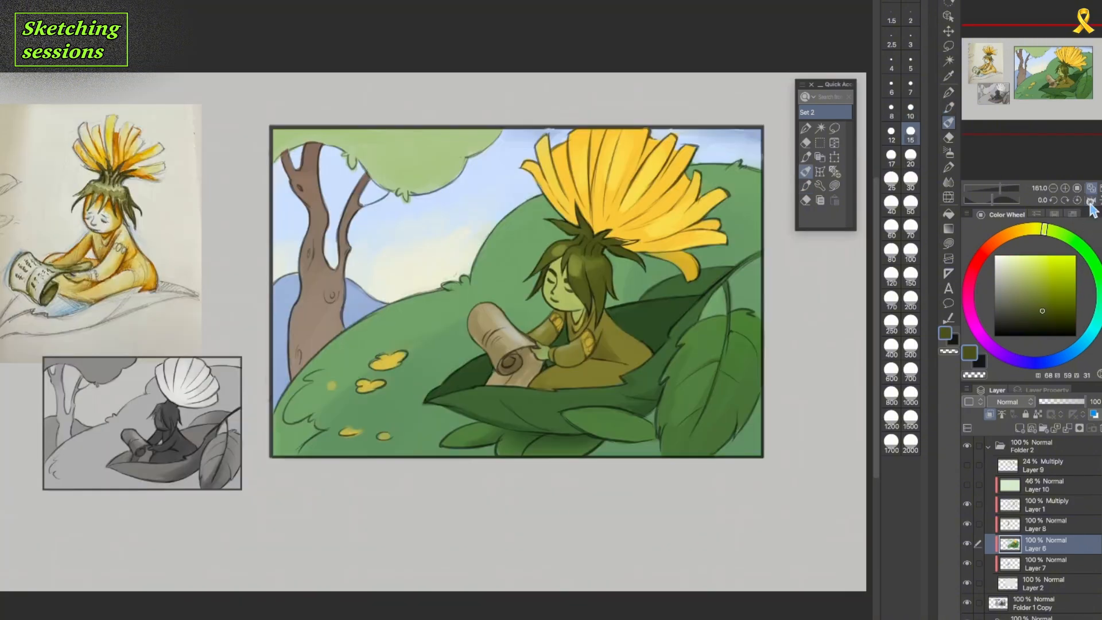
left_click(1091, 201)
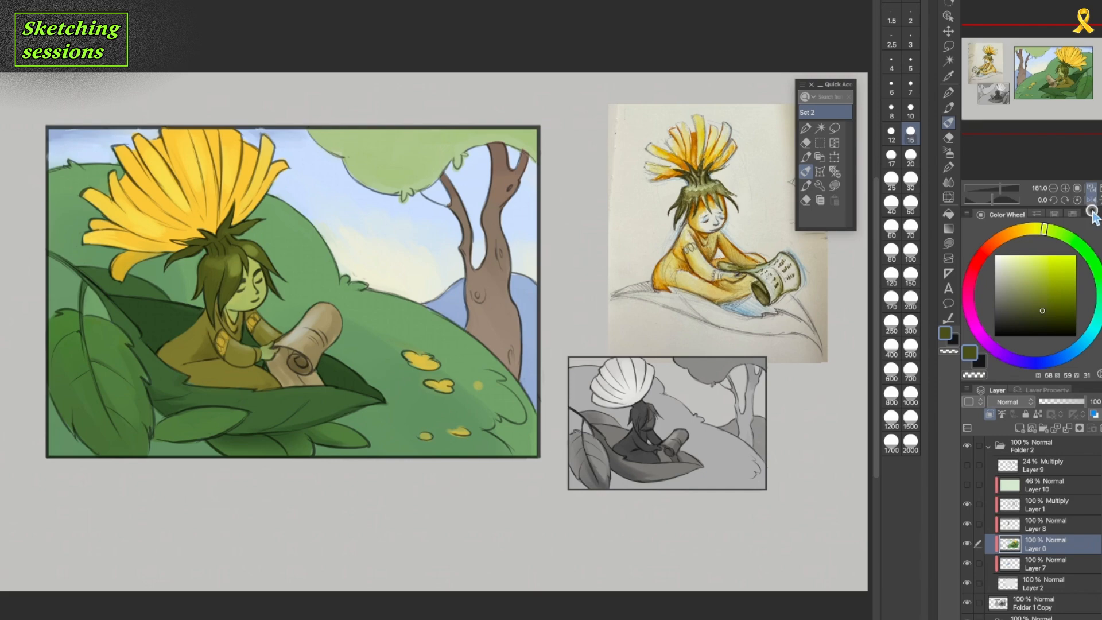
left_click(1091, 200)
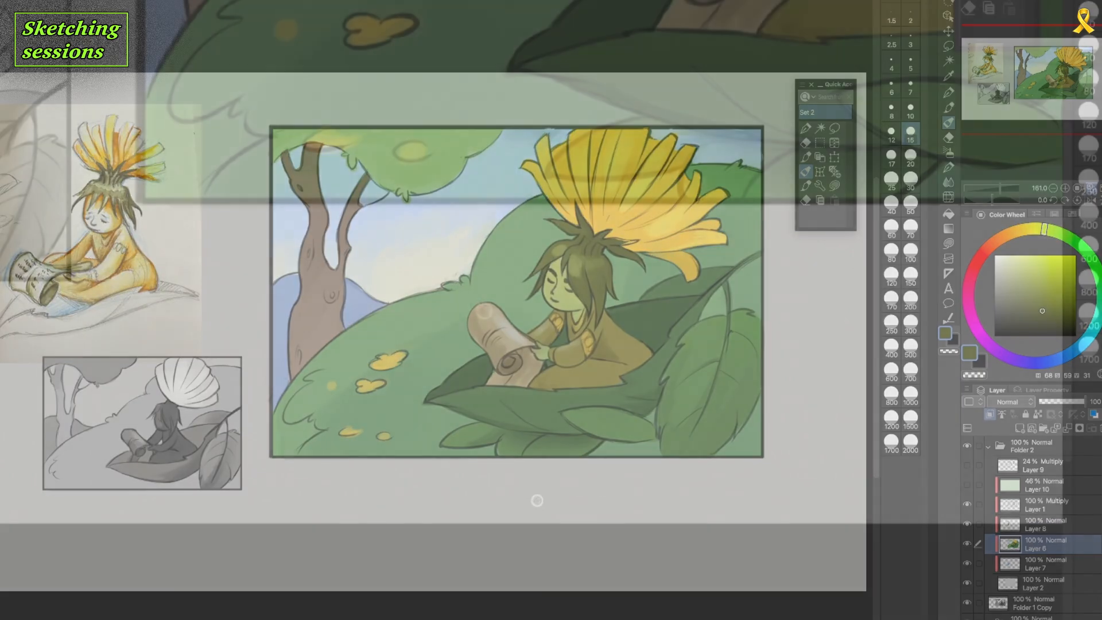
Sketch a circle below the illustration with a tall cylindrical mug body just touching its left edge.
mouse_move(417, 532)
left_mouse_down()
mouse_move(406, 498)
mouse_move(410, 531)
mouse_move(423, 514)
left_mouse_up()
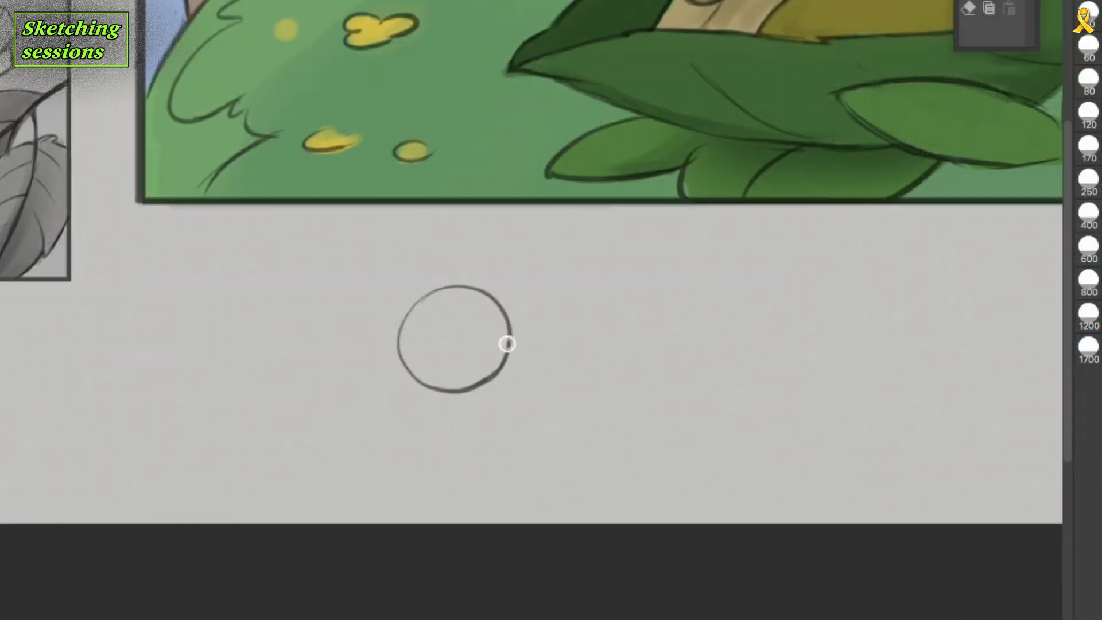
left_click_drag(399, 266, 395, 403)
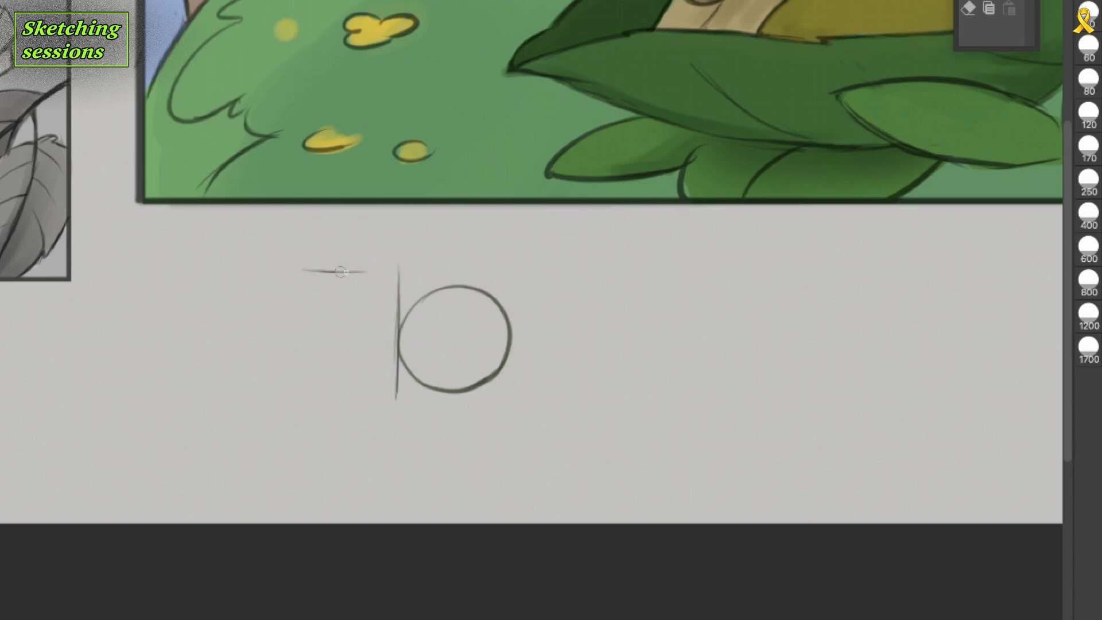
mouse_move(341, 272)
left_mouse_down()
mouse_move(393, 264)
mouse_move(344, 272)
left_mouse_up()
mouse_move(301, 269)
left_mouse_down()
mouse_move(305, 396)
mouse_move(396, 400)
mouse_move(306, 399)
left_mouse_up()
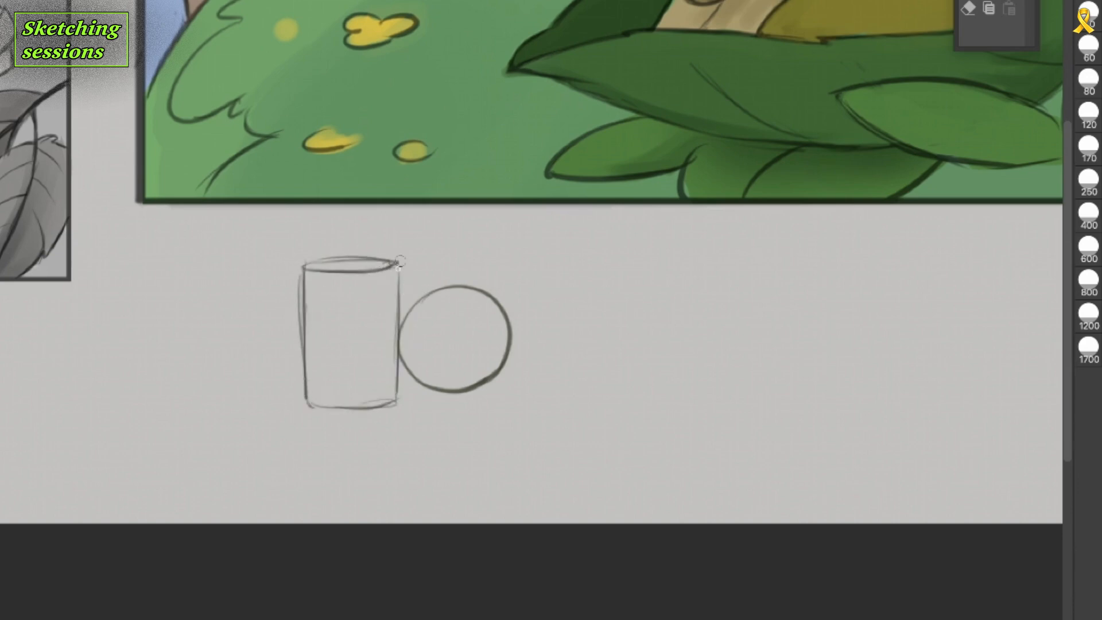
left_click_drag(399, 261, 397, 344)
Add a handle to the mug's left side and a round smiley face on its front.
left_click_drag(300, 308, 306, 366)
left_click_drag(280, 313, 302, 351)
left_click_drag(307, 402, 395, 403)
left_click_drag(377, 338, 379, 330)
left_click_drag(333, 349, 351, 356)
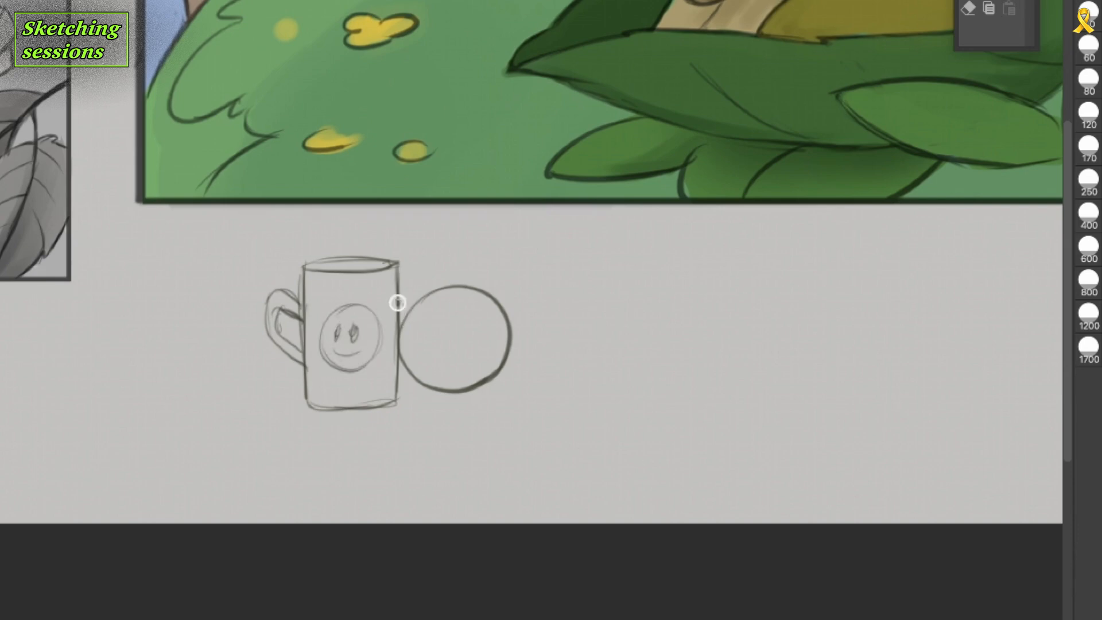
Shift the mug sideways so it overlaps the circle, and erase the circle's arc that falls inside the mug.
mouse_move(398, 282)
left_mouse_down()
mouse_move(396, 400)
mouse_move(328, 384)
mouse_move(371, 376)
mouse_move(394, 382)
mouse_move(396, 408)
mouse_move(405, 395)
mouse_move(395, 396)
left_mouse_up()
key("ctrl+t")
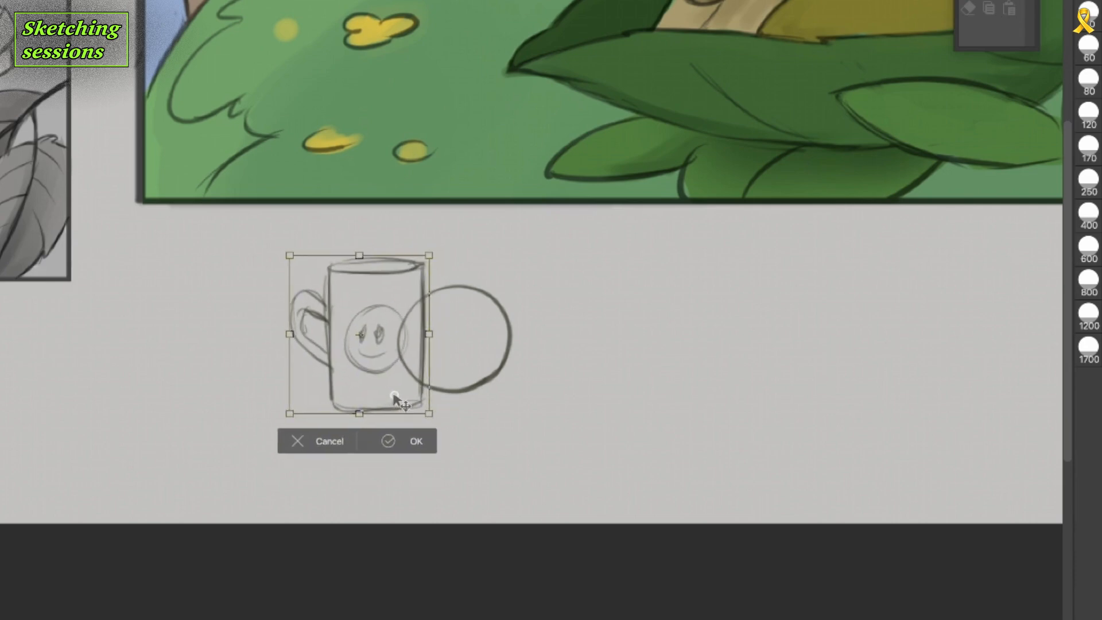
left_click(418, 442)
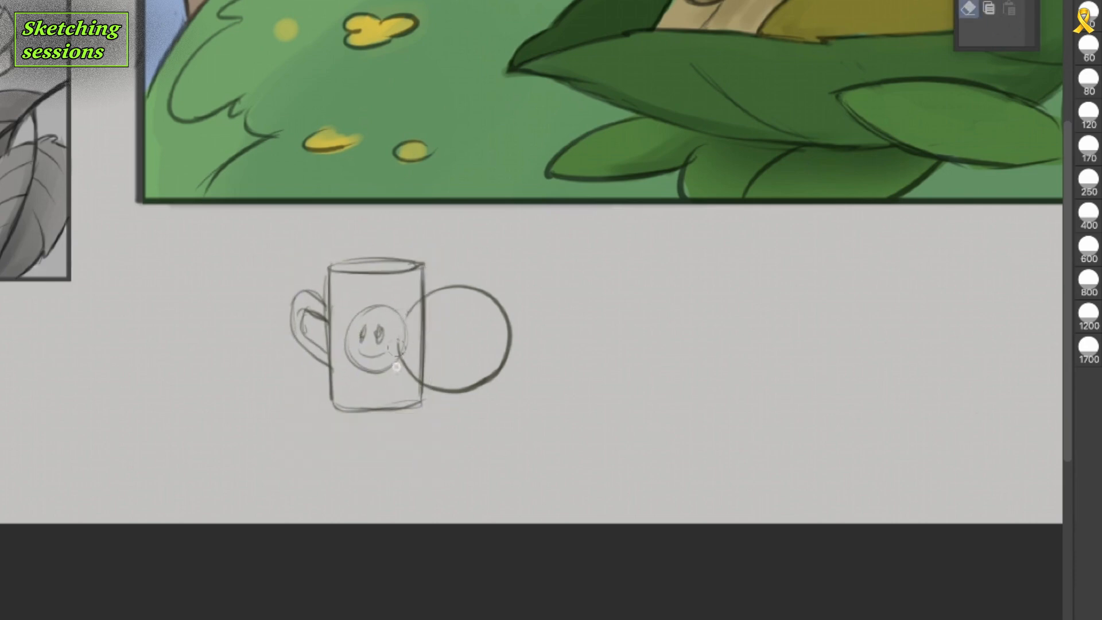
Sketch a small house with a double-lined gabled roof and a rectangular window to the right of the mug.
left_click_drag(828, 436, 596, 451)
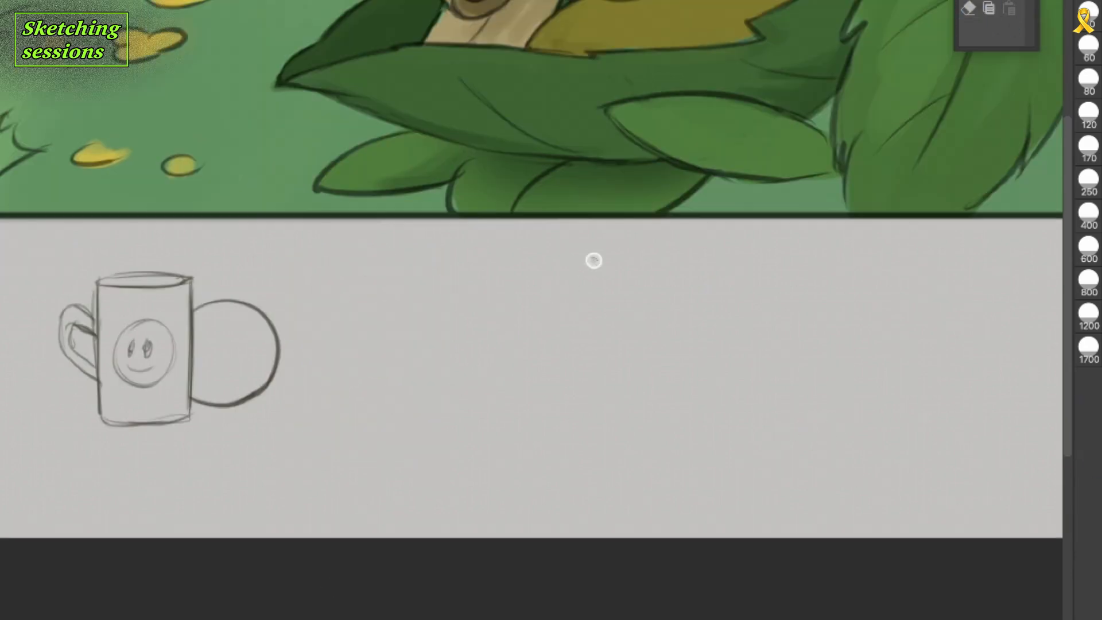
mouse_move(595, 262)
left_mouse_down()
mouse_move(534, 325)
mouse_move(643, 329)
left_mouse_up()
mouse_move(562, 300)
left_mouse_down()
mouse_move(535, 326)
mouse_move(537, 377)
left_mouse_up()
left_click_drag(536, 377, 644, 376)
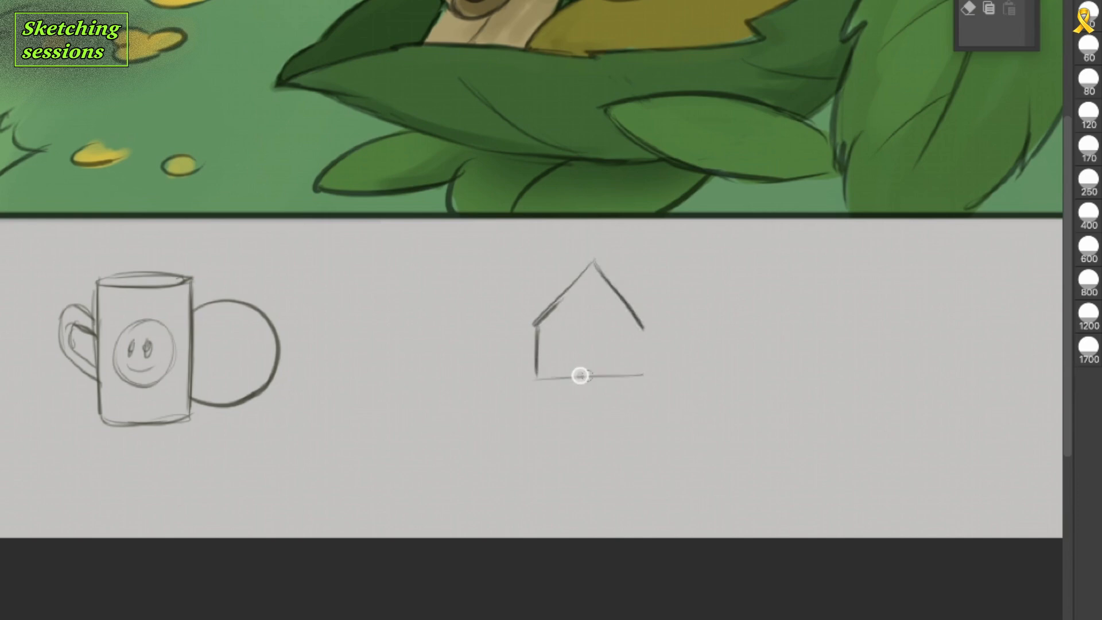
left_click_drag(643, 329, 644, 377)
left_click_drag(583, 275, 535, 324)
mouse_move(612, 329)
left_mouse_down()
mouse_move(557, 328)
mouse_move(610, 330)
left_mouse_up()
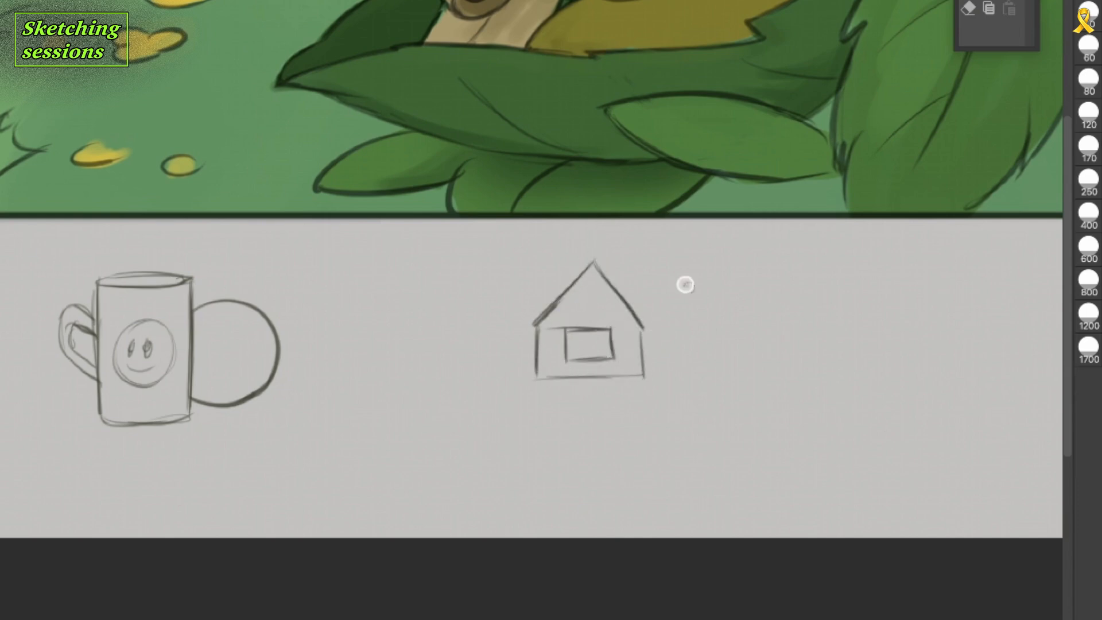
mouse_move(593, 278)
left_mouse_down()
mouse_move(541, 327)
mouse_move(637, 330)
mouse_move(540, 330)
left_mouse_up()
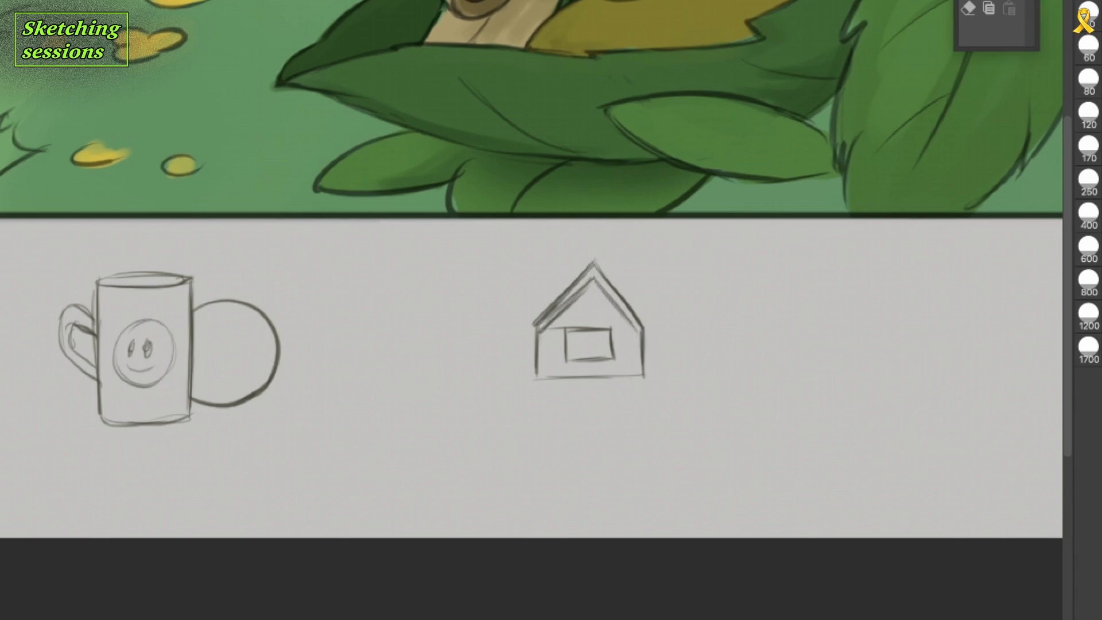
Sketch a parasol with a domed canopy, top spike and central pole beside the house, redrawing the canopy's right curve.
left_click_drag(677, 326, 765, 325)
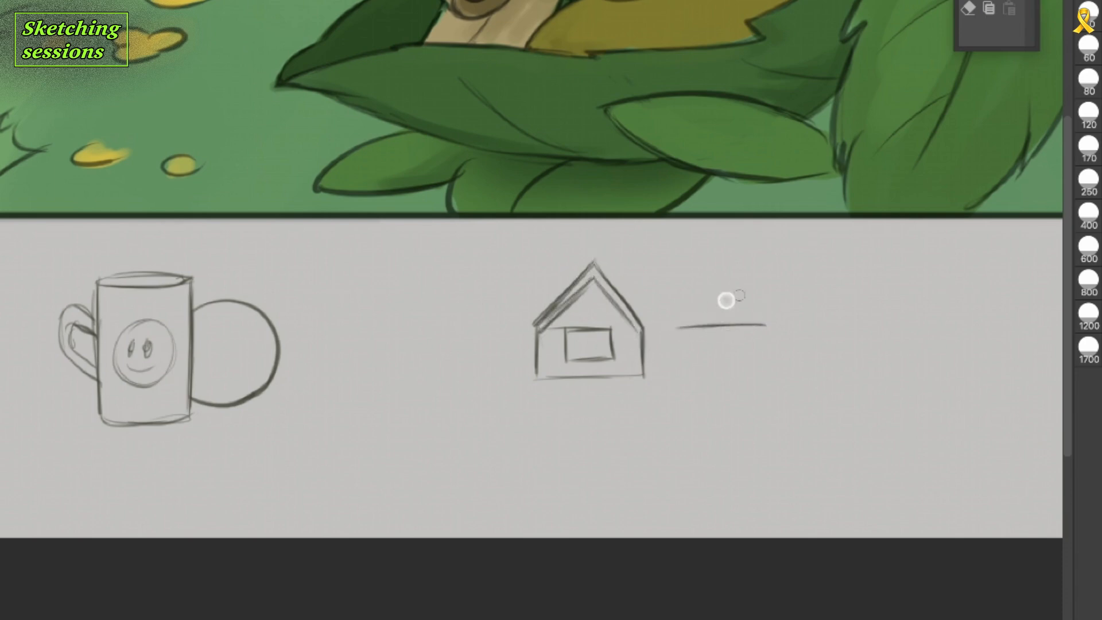
left_click_drag(722, 293, 723, 370)
mouse_move(681, 326)
left_mouse_down()
mouse_move(733, 297)
mouse_move(768, 324)
left_mouse_up()
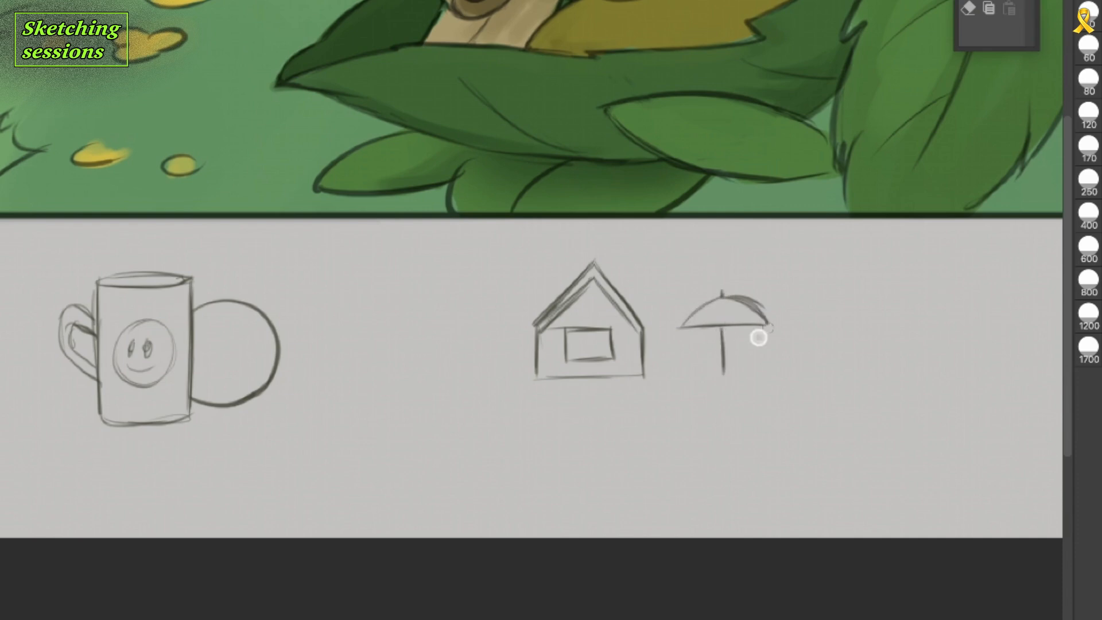
key("ctrl+z")
left_click_drag(722, 295, 768, 321)
mouse_move(721, 297)
left_mouse_down()
mouse_move(682, 326)
mouse_move(766, 327)
mouse_move(494, 322)
mouse_move(729, 324)
mouse_move(685, 346)
mouse_move(676, 336)
mouse_move(711, 286)
left_mouse_up()
Move the parasol so it overlaps the house's right side, and erase the house lines inside the canopy.
left_click(990, 7)
key("b")
key("k")
key("ctrl+t")
left_click_drag(689, 328, 697, 327)
left_click(724, 415)
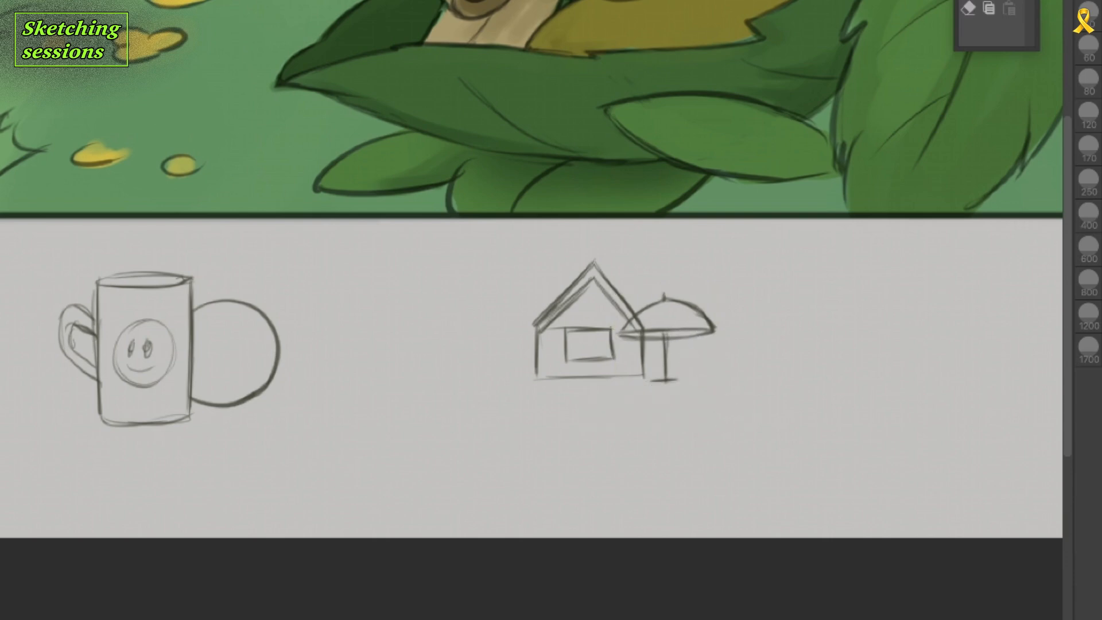
key("e")
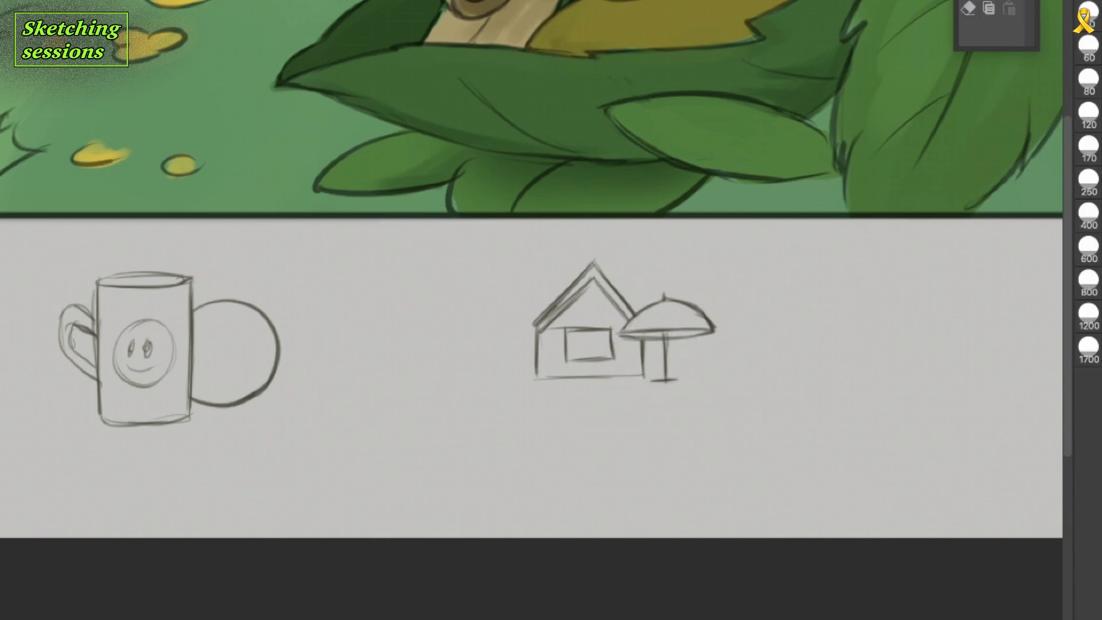
Sketch a shallow bowl to the right of the house, holding several round fruits and a long tapered one.
mouse_move(850, 396)
left_mouse_down()
mouse_move(552, 384)
mouse_move(801, 383)
left_mouse_up()
left_click_drag(549, 392, 793, 385)
left_click_drag(549, 393, 791, 386)
mouse_move(551, 398)
left_mouse_down()
mouse_move(779, 408)
mouse_move(787, 386)
left_mouse_up()
left_click_drag(692, 343, 694, 343)
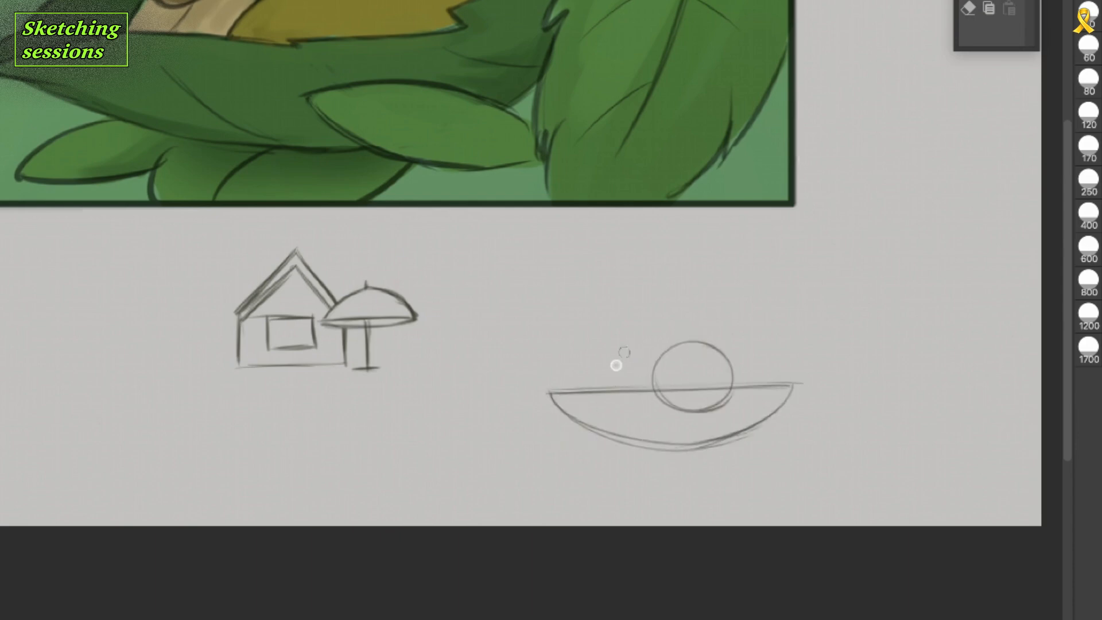
left_click_drag(610, 379, 660, 347)
mouse_move(597, 370)
left_mouse_down()
mouse_move(605, 394)
mouse_move(581, 381)
left_mouse_up()
mouse_move(779, 316)
left_mouse_down()
mouse_move(777, 337)
mouse_move(768, 322)
mouse_move(782, 354)
mouse_move(714, 346)
mouse_move(662, 394)
left_mouse_up()
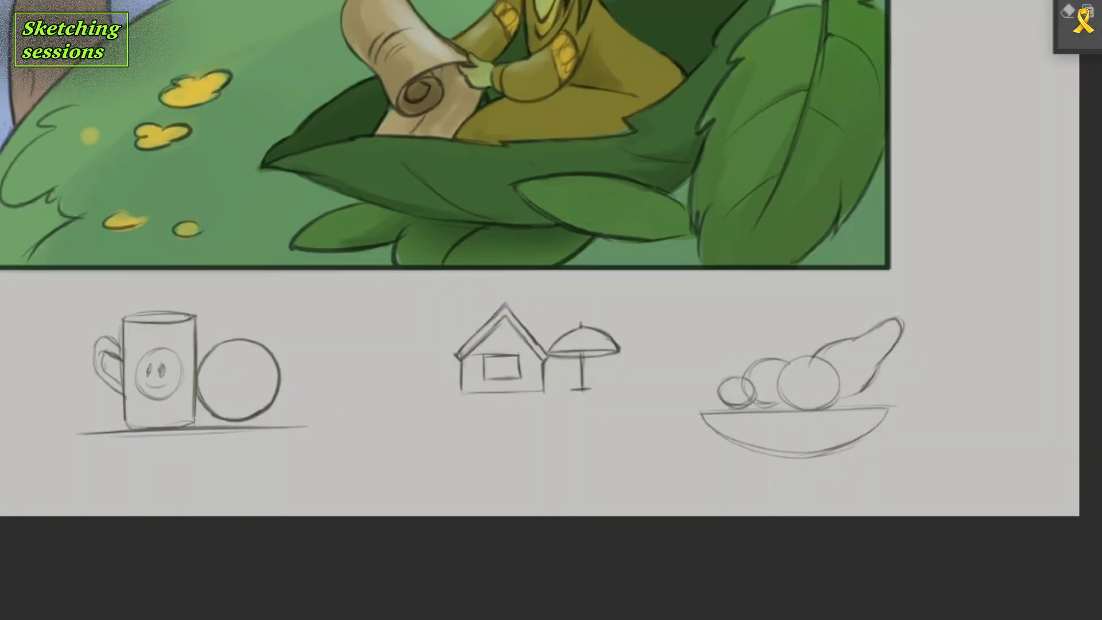
Circle in red the contact points between mug and ball, house and parasol, and fruit and bowl.
scroll(523, 374, "down", 3)
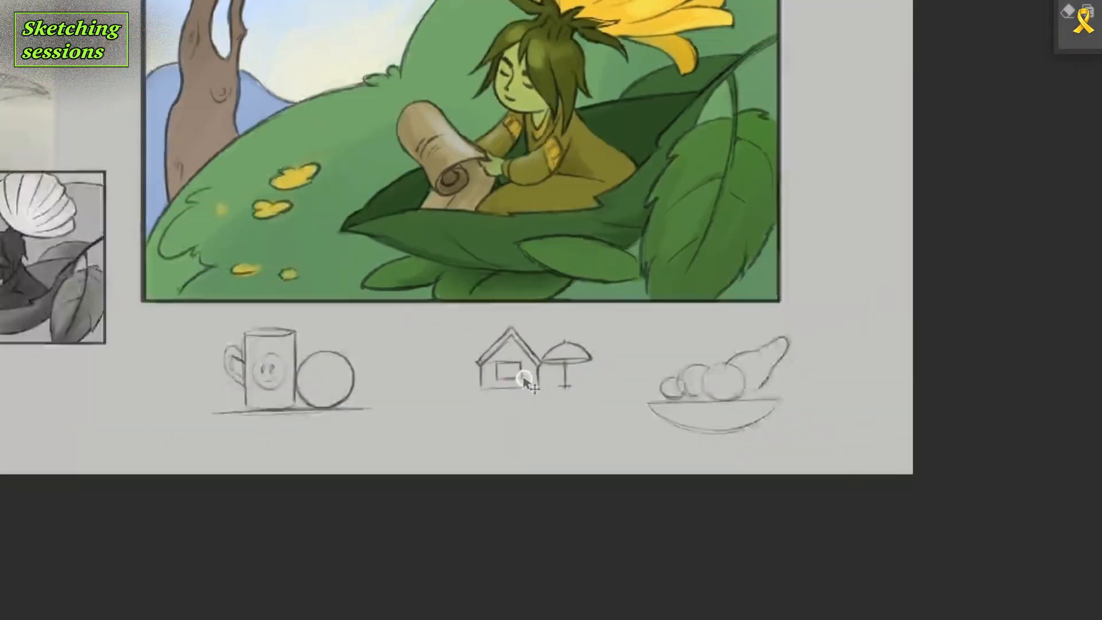
scroll(524, 378, "up", 2)
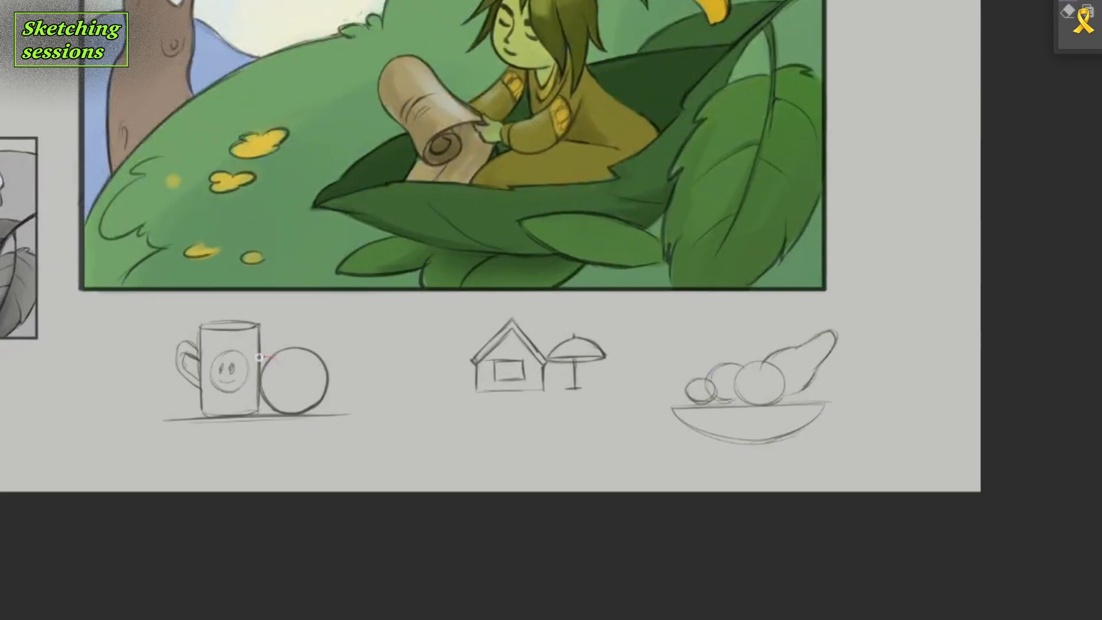
left_click_drag(264, 358, 268, 357)
left_click_drag(538, 344, 537, 343)
mouse_move(752, 396)
left_mouse_down()
mouse_move(766, 392)
mouse_move(757, 393)
left_mouse_up()
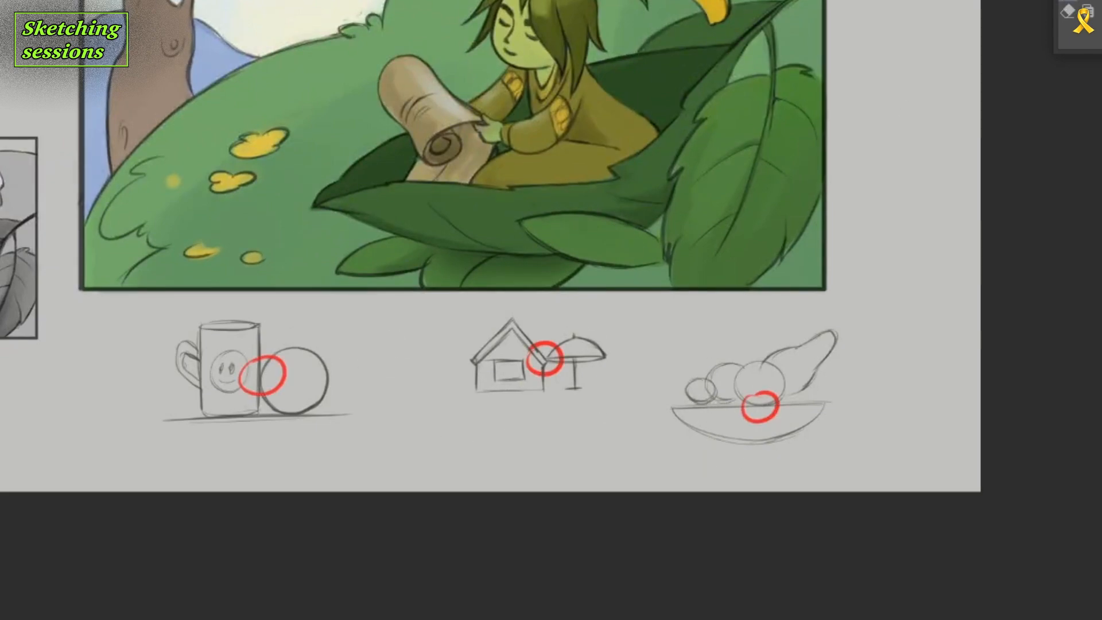
Sketch a slanted narrow leaf, a horizontal leaf and two round berries on curved stems between the ball and the house.
mouse_move(373, 460)
left_mouse_down()
mouse_move(452, 372)
mouse_move(366, 475)
mouse_move(403, 453)
left_mouse_up()
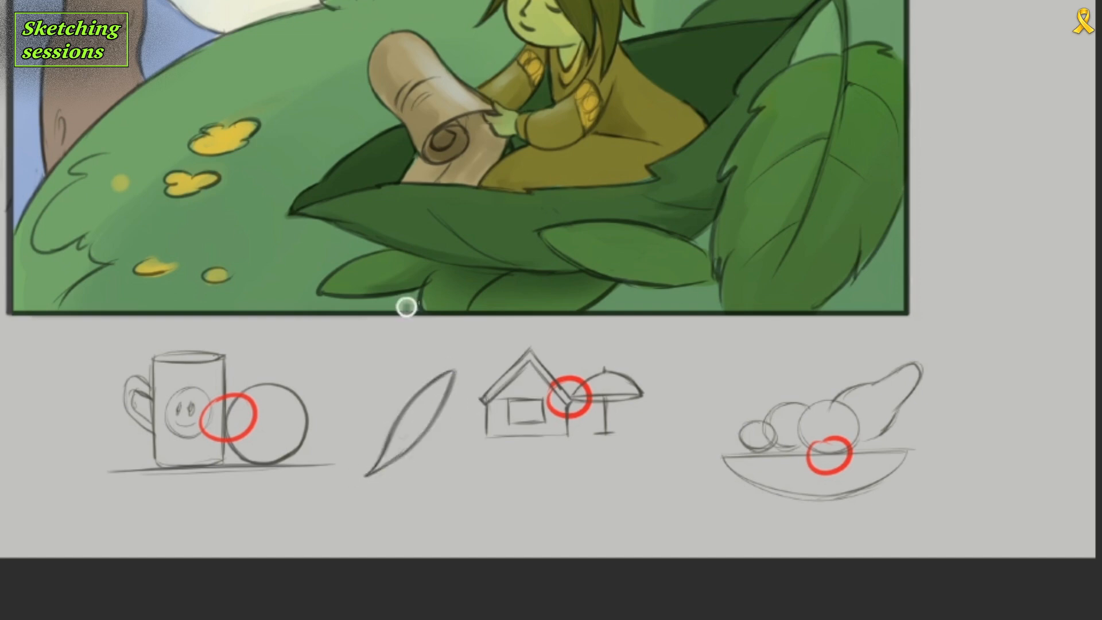
mouse_move(415, 399)
left_mouse_down()
mouse_move(391, 377)
mouse_move(354, 396)
left_mouse_up()
left_click_drag(417, 339, 379, 383)
mouse_move(418, 338)
left_mouse_down()
mouse_move(402, 379)
mouse_move(453, 356)
left_mouse_up()
left_click_drag(422, 340, 453, 366)
left_click_drag(420, 337, 491, 365)
left_click_drag(429, 349, 492, 369)
mouse_move(395, 362)
left_mouse_down()
mouse_move(321, 396)
mouse_move(402, 409)
left_mouse_up()
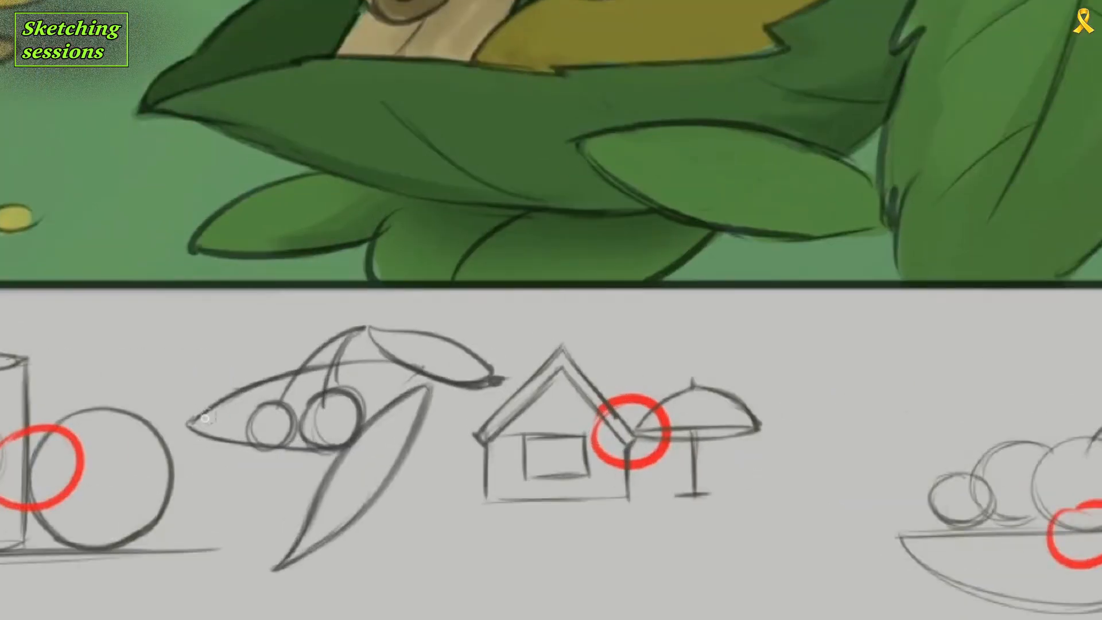
Strengthen the outlines of the leaf-and-berry sketch and add another narrow leaf at the stem junction.
mouse_move(195, 422)
left_mouse_down()
mouse_move(406, 364)
mouse_move(433, 386)
left_mouse_up()
left_click_drag(369, 327, 463, 356)
mouse_move(367, 326)
left_mouse_down()
mouse_move(248, 320)
mouse_move(362, 328)
left_mouse_up()
left_click_drag(367, 319, 334, 363)
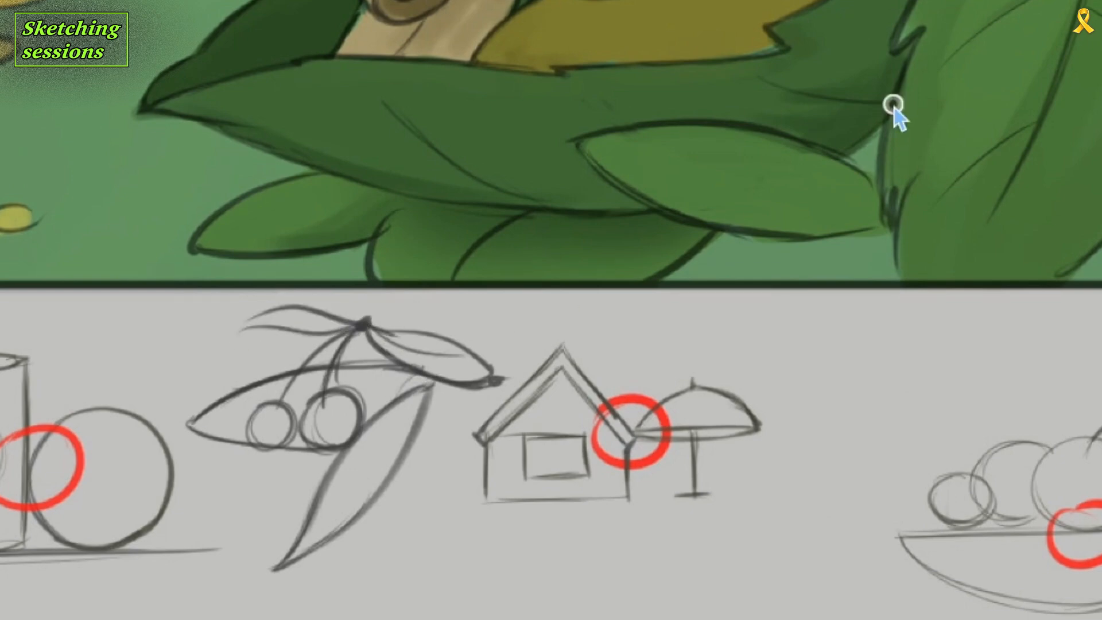
Circle in red the points where the berries and leaf tips touch neighbouring leaf edges.
left_click_drag(338, 421, 367, 427)
left_click_drag(259, 439, 262, 456)
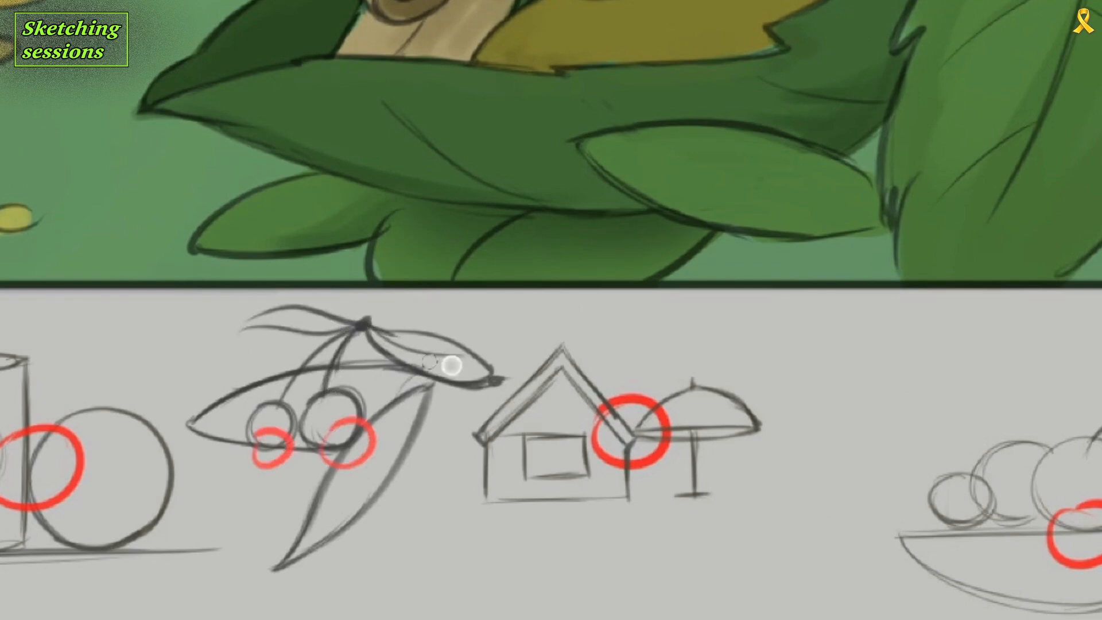
left_click_drag(451, 365, 454, 370)
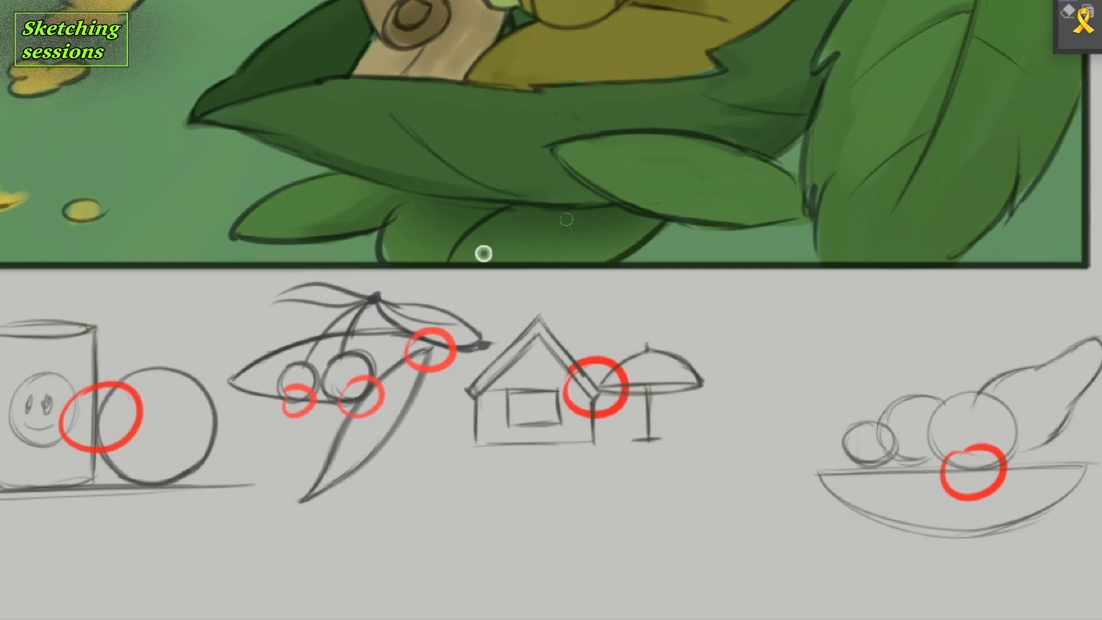
mouse_move(394, 283)
left_mouse_down()
mouse_move(396, 297)
mouse_move(423, 280)
left_mouse_up()
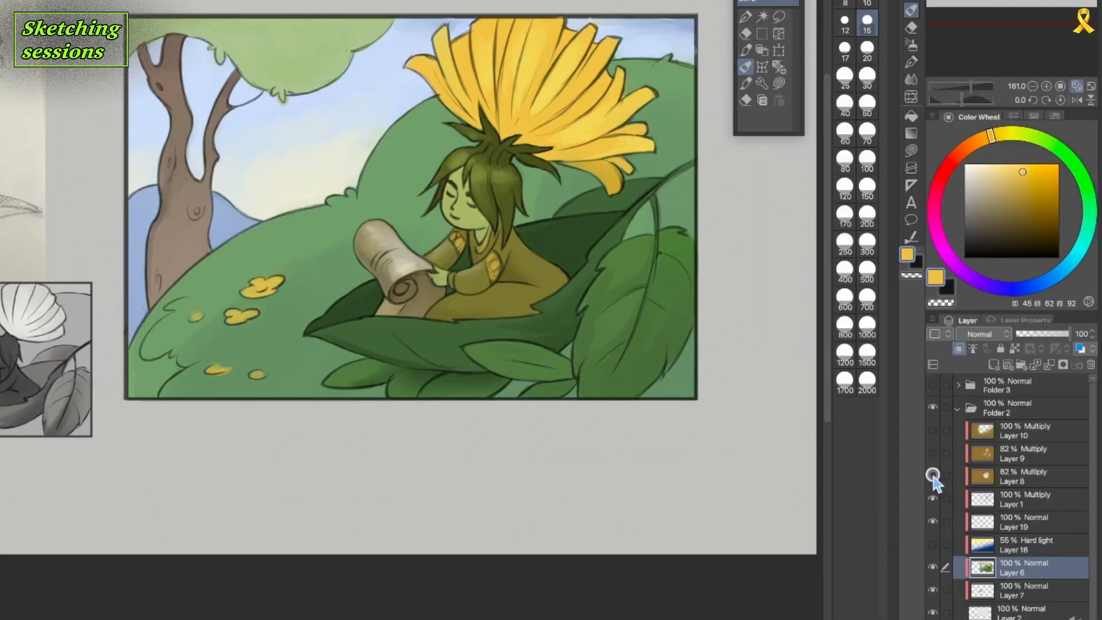
Preview the Multiply shading layers Layer 8, Layer 9 and Layer 10 one at a time, hiding each again.
left_click(933, 476)
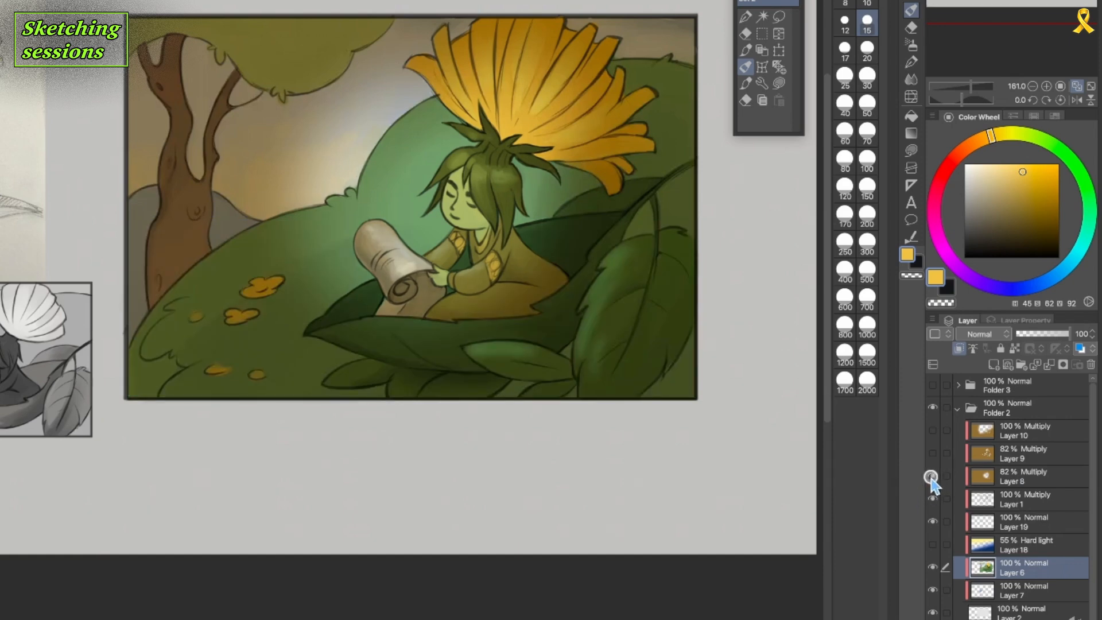
left_click(931, 477)
left_click(932, 476)
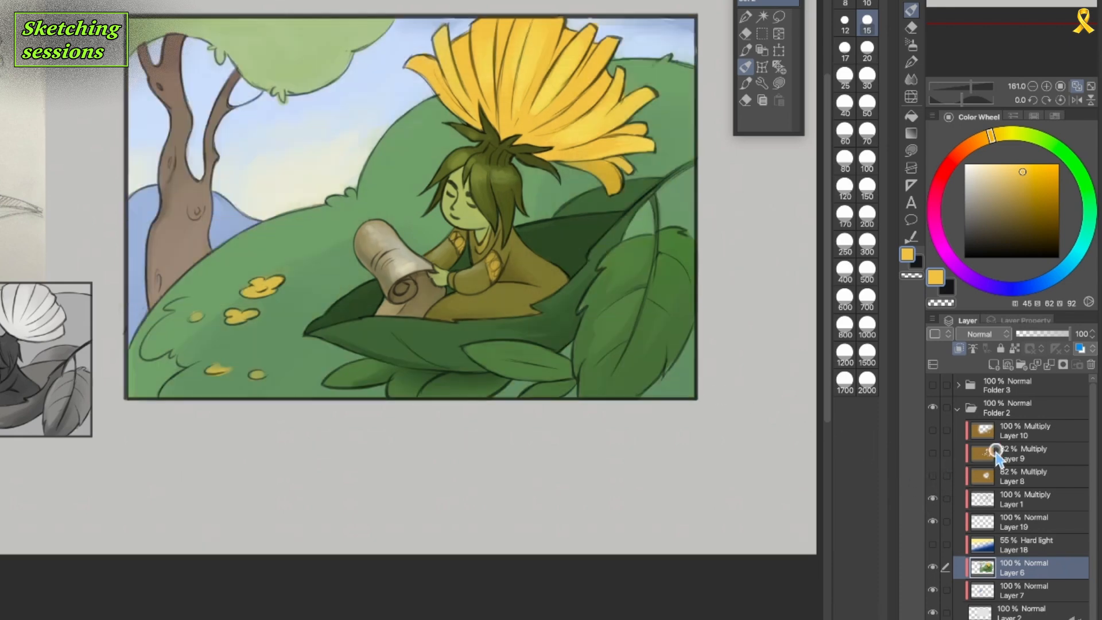
left_click(933, 454)
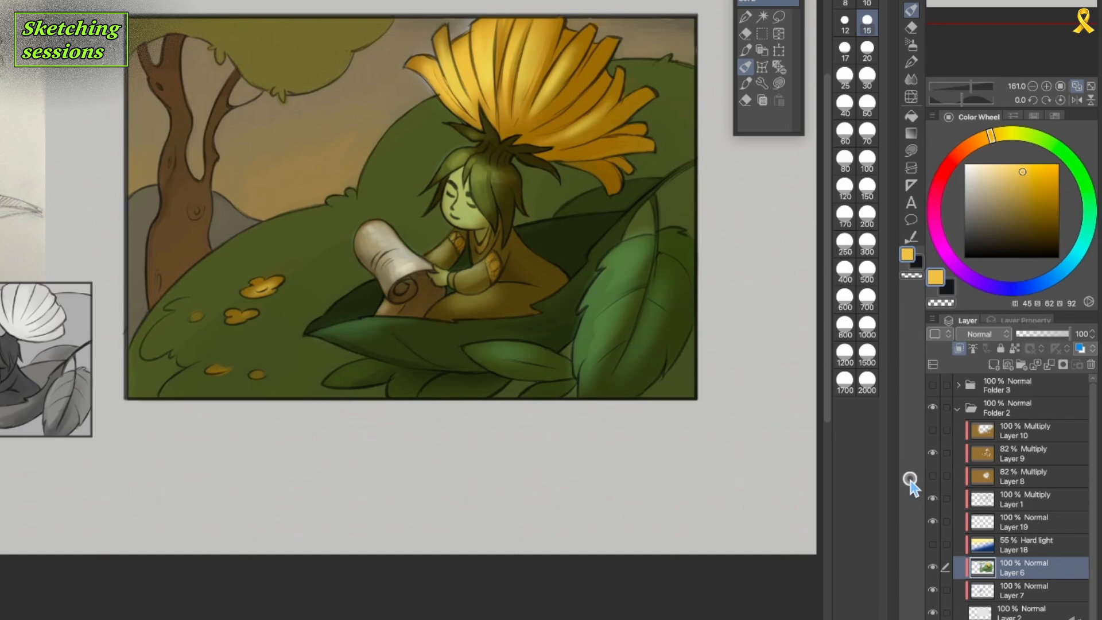
left_click(932, 454)
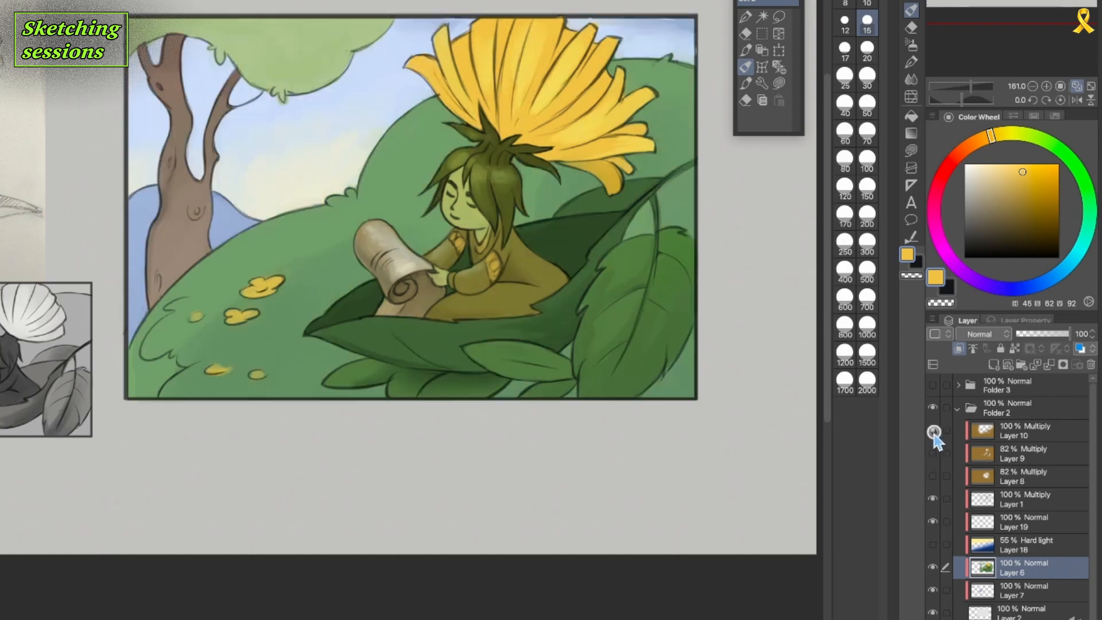
left_click(932, 430)
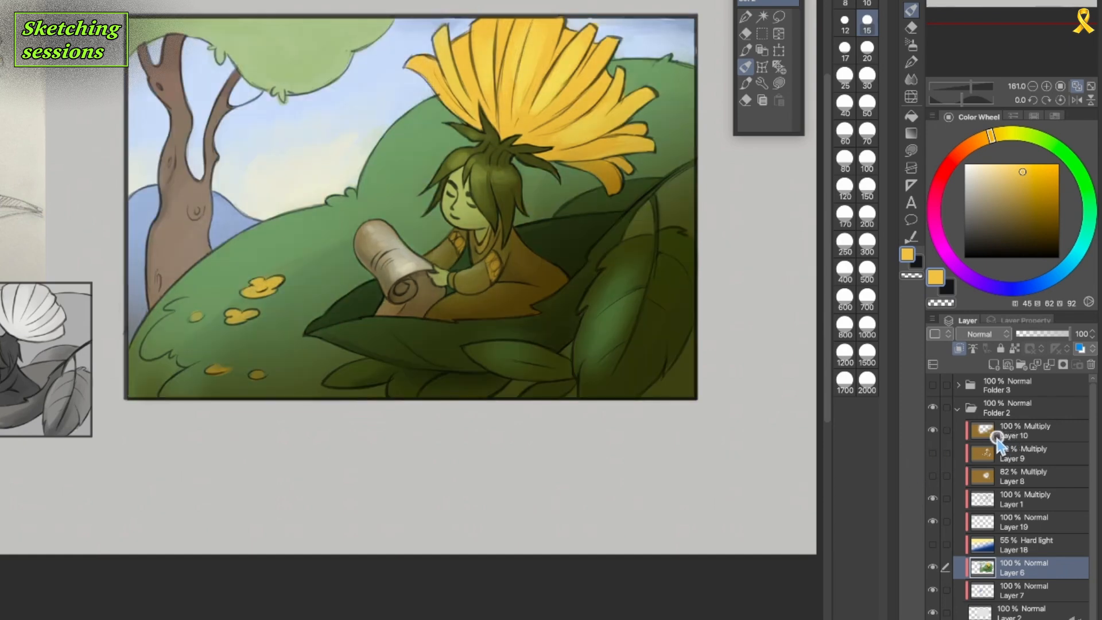
left_click(932, 429)
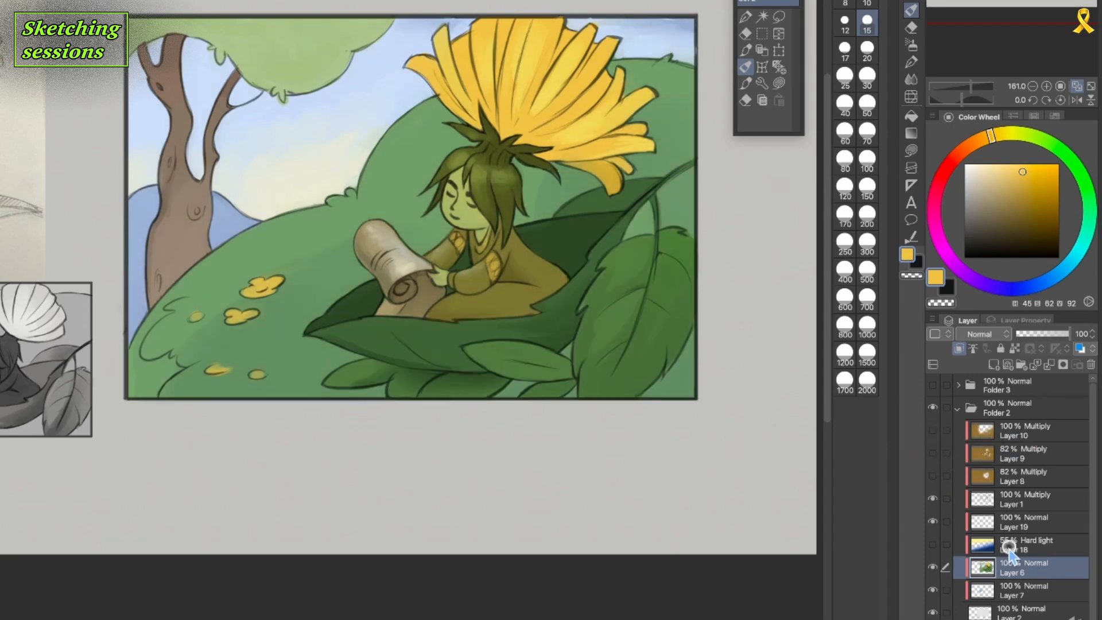
Show the Hard light gradient Layer 18 and merge Layer 6 into Layer 7 below it.
left_click(932, 543)
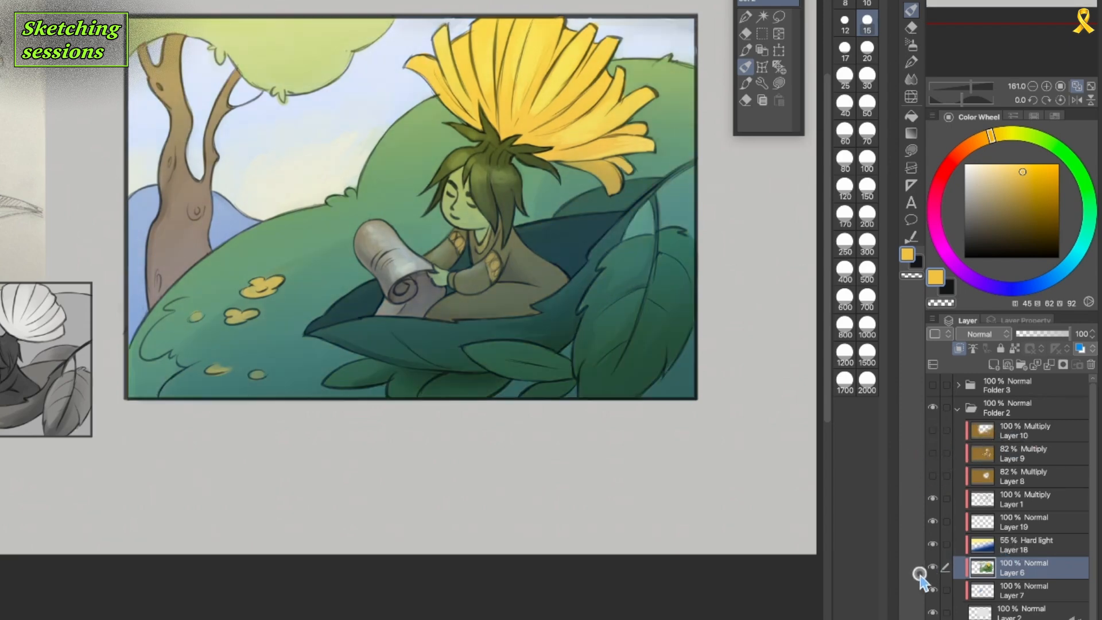
left_click(998, 550)
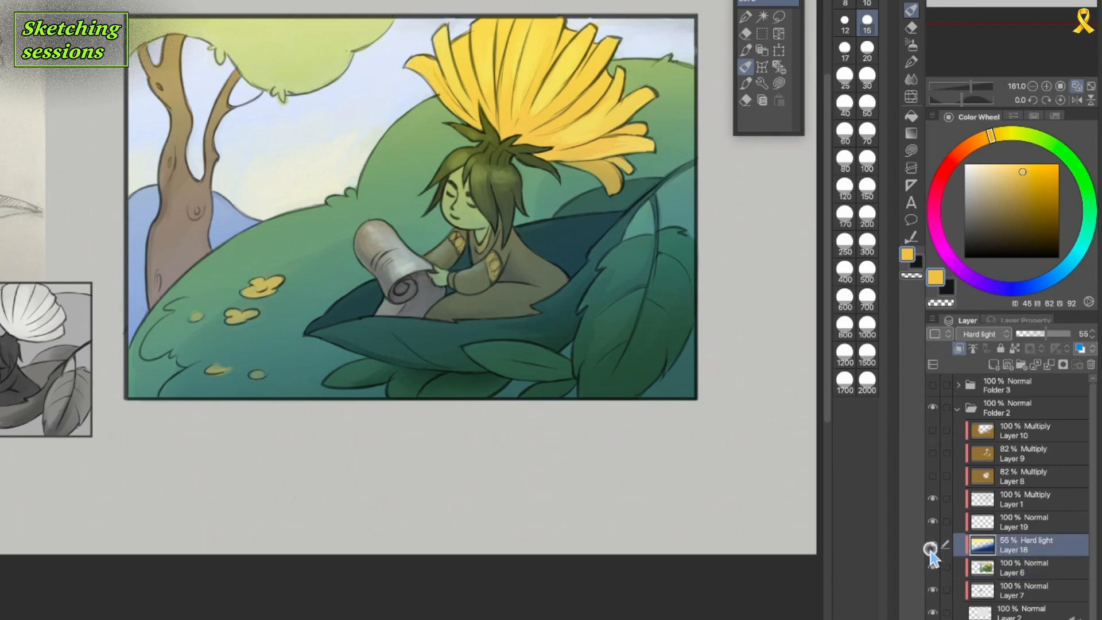
left_click(958, 568)
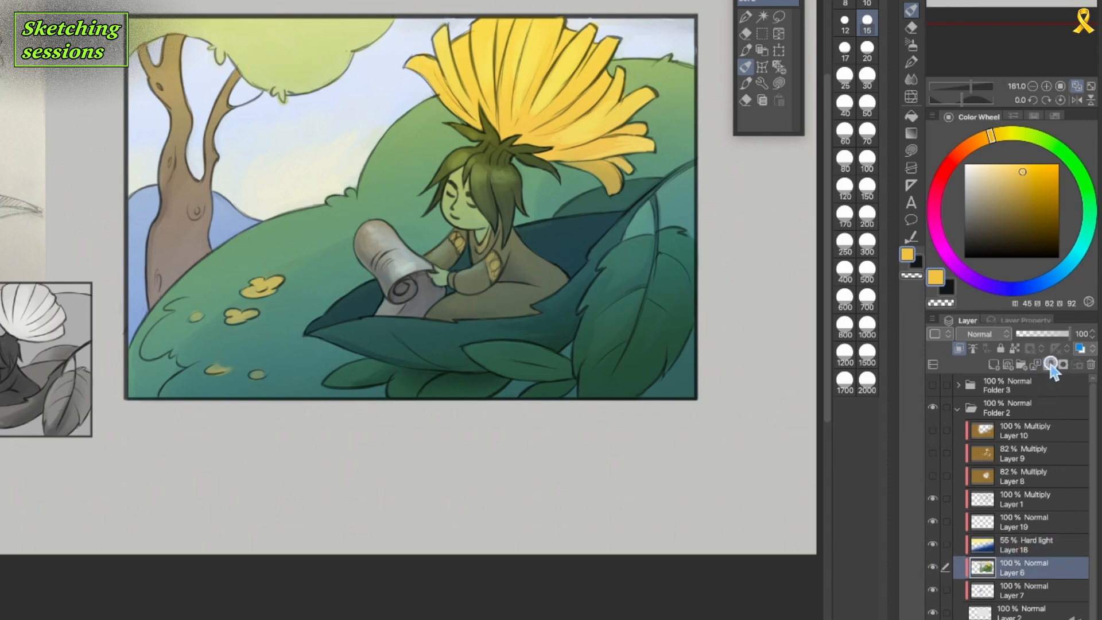
left_click(1055, 365)
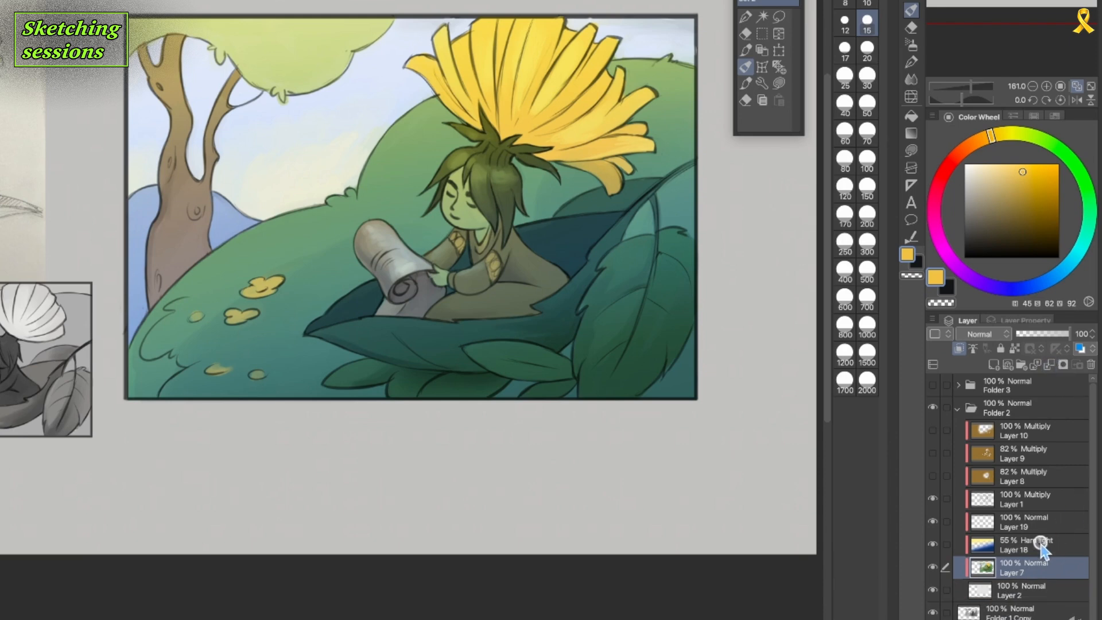
Toggle the merged Layer 7 and the Hard light Layer 18 to compare the illustration, leaving both visible.
left_click(937, 570)
left_click(934, 568)
left_click(933, 544)
left_click(932, 544)
left_click(931, 544)
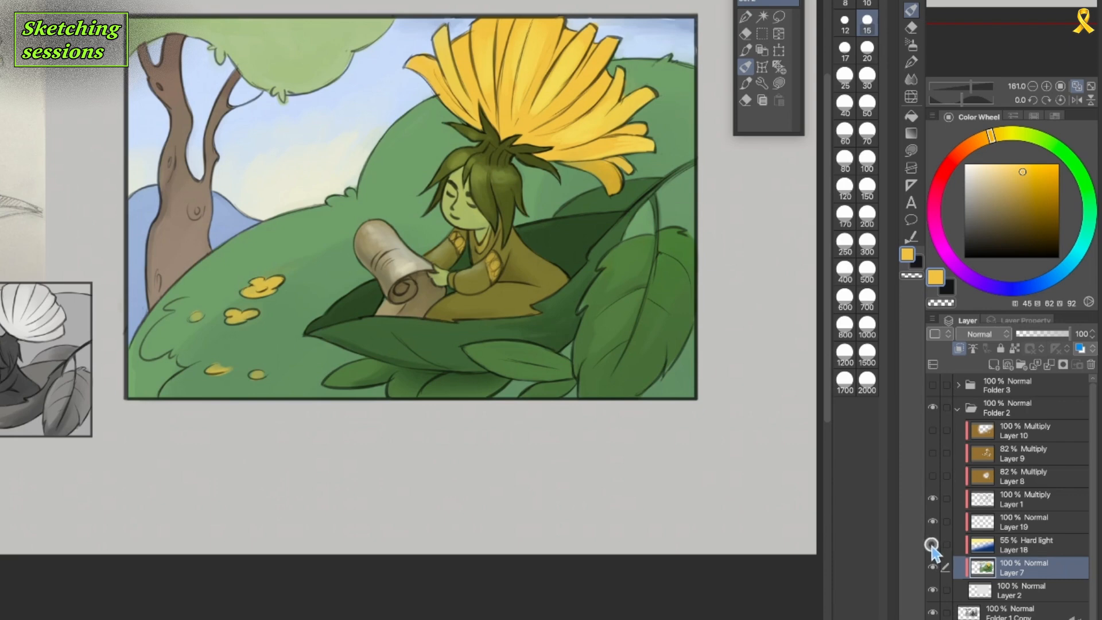
left_click(933, 544)
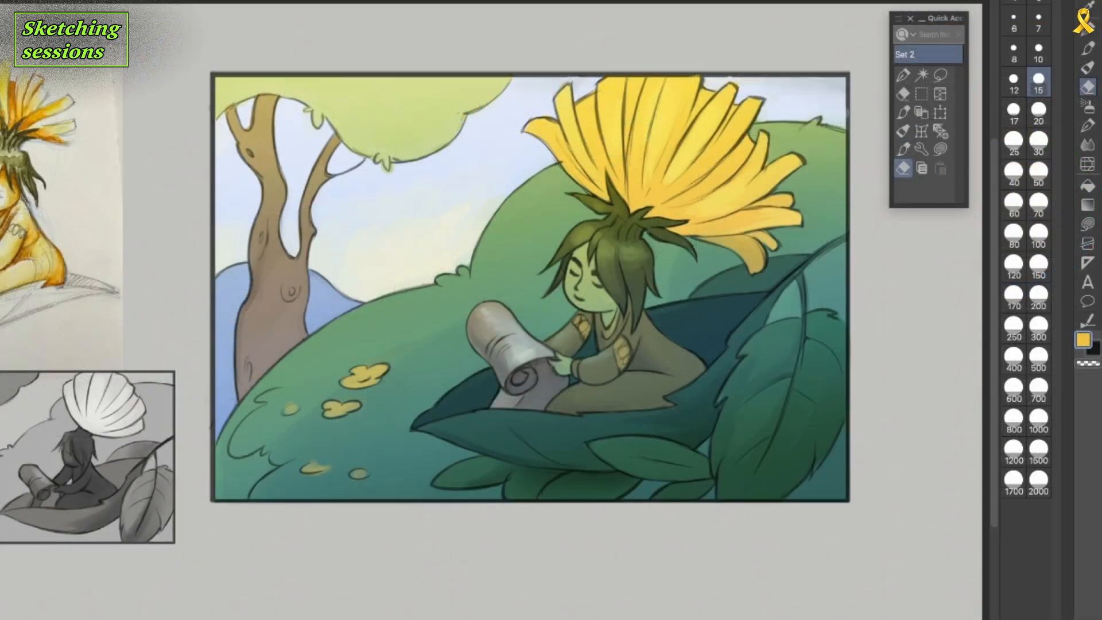
Set the eraser size to 50, switch back to the size 15 brush, and shade the flower petals' bases in darker orange.
left_click(1039, 172)
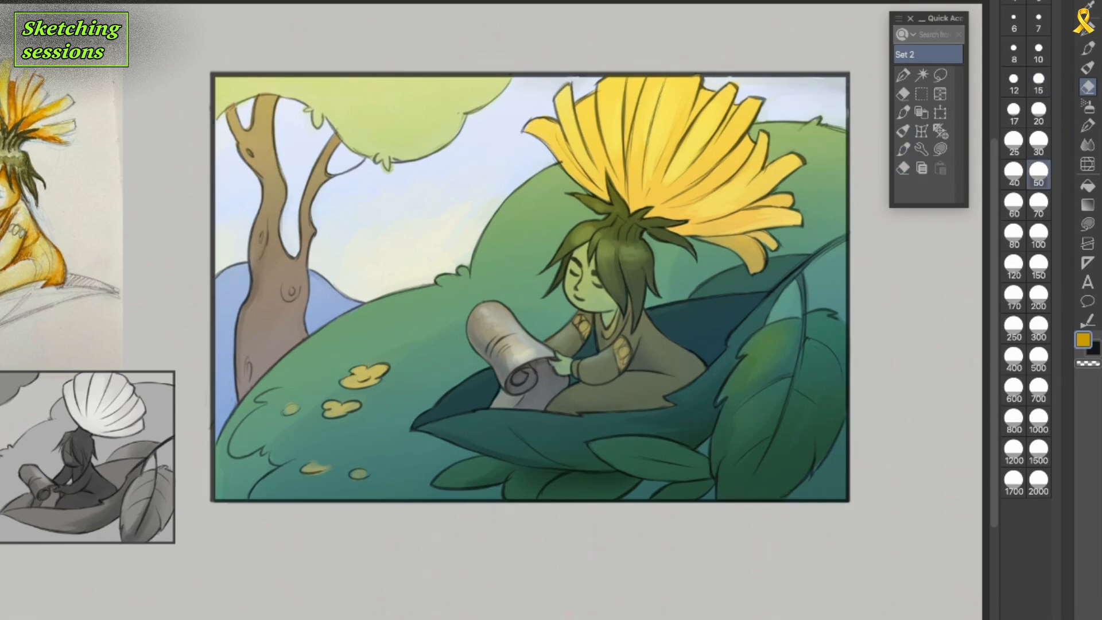
left_click(903, 131)
mouse_move(655, 212)
left_mouse_down()
mouse_move(713, 182)
mouse_move(703, 211)
mouse_move(666, 209)
left_mouse_up()
left_click(731, 234, "alt")
mouse_move(675, 230)
left_mouse_down()
mouse_move(737, 216)
mouse_move(756, 171)
left_mouse_up()
left_click(687, 217, "alt")
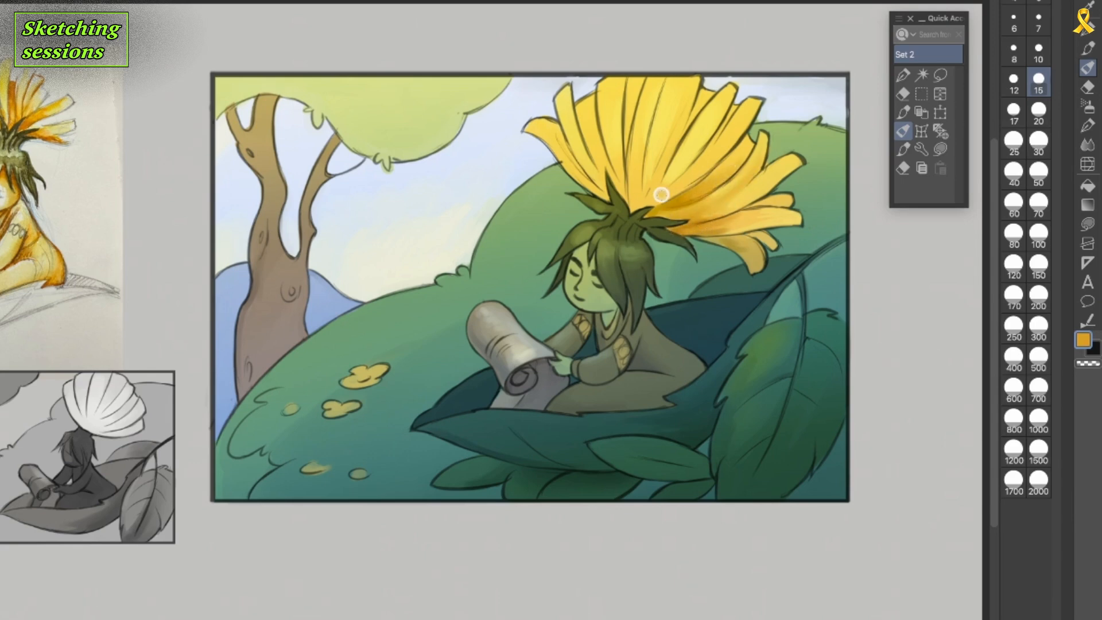
left_click_drag(707, 144, 652, 201)
left_click_drag(658, 161, 633, 204)
left_click_drag(598, 138, 616, 198)
mouse_move(725, 229)
left_mouse_down()
mouse_move(757, 229)
mouse_move(717, 244)
mouse_move(678, 282)
left_mouse_up()
left_click(753, 242, "alt")
Paint light touches on the character's face and pale yellow highlights on the rolled scroll.
left_click(577, 271, "alt")
left_click_drag(581, 255, 582, 282)
left_click_drag(570, 278, 572, 298)
left_click_drag(536, 349, 511, 363)
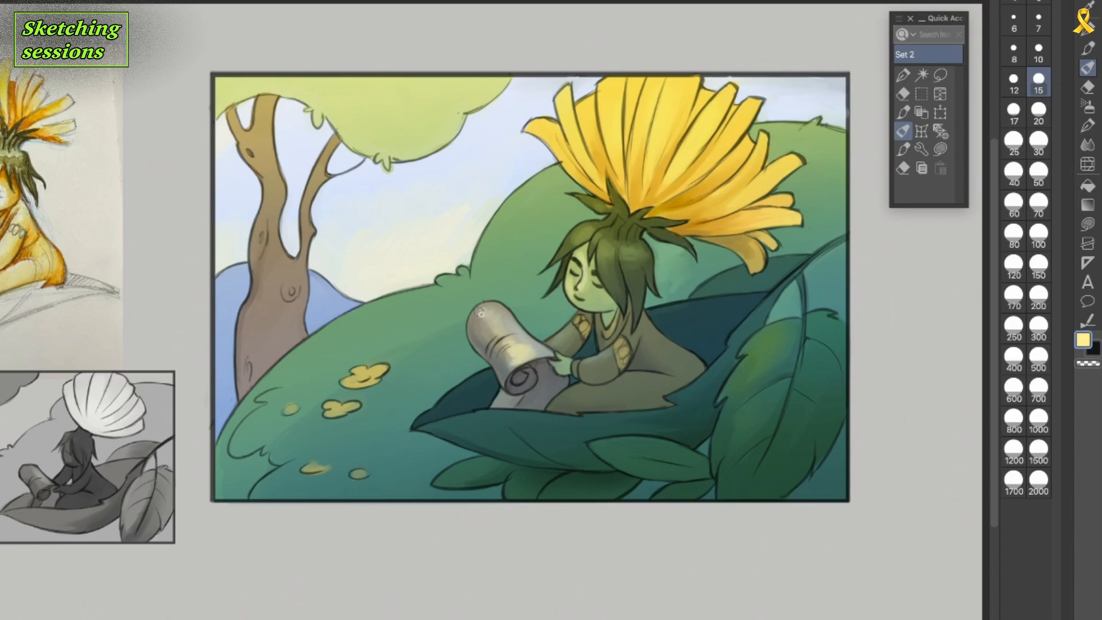
left_click_drag(493, 326, 510, 362)
Add pale blue highlights along the rim of the cradling leaf and on the small leaf below it.
left_click_drag(441, 423, 560, 414)
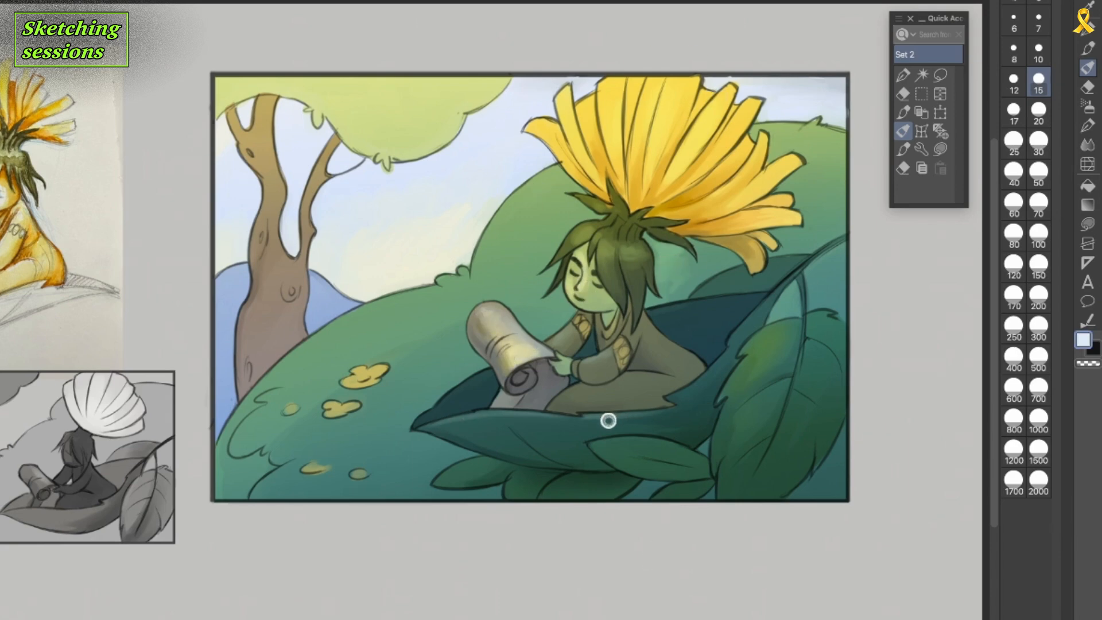
left_click_drag(671, 398, 712, 371)
left_click_drag(594, 445, 631, 439)
left_click_drag(608, 453, 626, 459)
left_click(634, 466, "alt")
Enlarge the brush and paint soft colour over the treetop foliage and the flower's central petals.
key("]")
key("]")
key("]")
key("]")
key("]")
key("]")
key("]")
key("]")
mouse_move(224, 101)
left_mouse_down()
mouse_move(263, 83)
mouse_move(341, 89)
left_mouse_up()
left_click(354, 94, "alt")
left_click_drag(252, 85, 221, 89)
left_click(686, 188, "alt")
left_click_drag(675, 195, 642, 164)
Reduce the brush size to 30 and paint lighter green on the hill beside the character's hair.
key("[")
key("[")
key("[")
key("[")
left_click(688, 263, "alt")
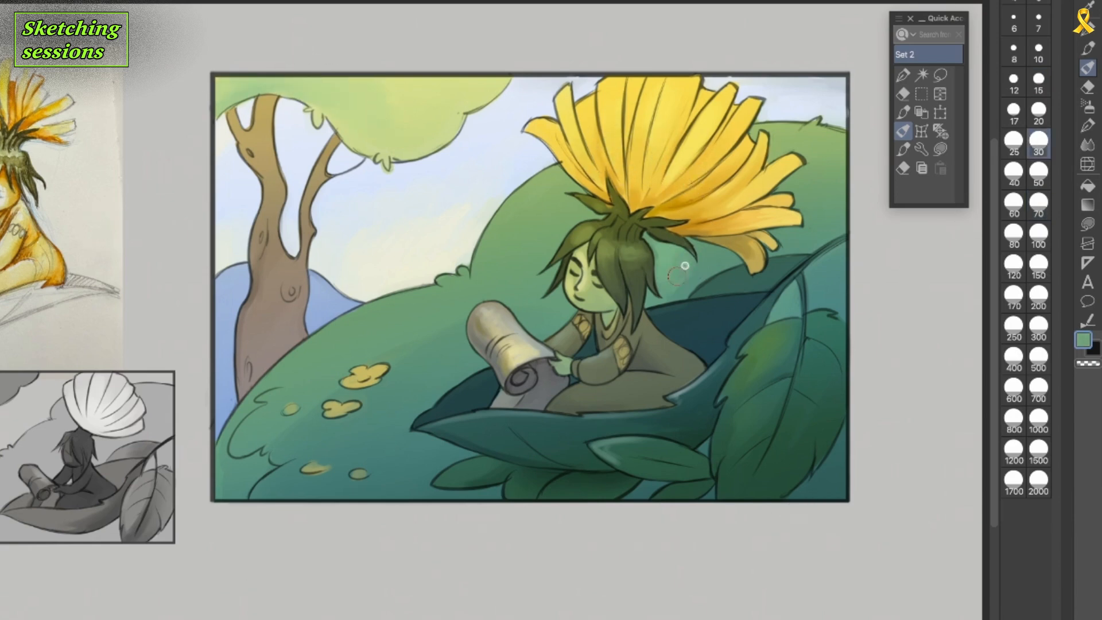
left_click_drag(688, 264, 681, 290)
Brush yellow-green highlights onto the large serrated leaf and lower leaves, and touch up the hill's lower-left corner.
mouse_move(756, 339)
left_mouse_down()
mouse_move(784, 326)
mouse_move(738, 382)
mouse_move(724, 448)
left_mouse_up()
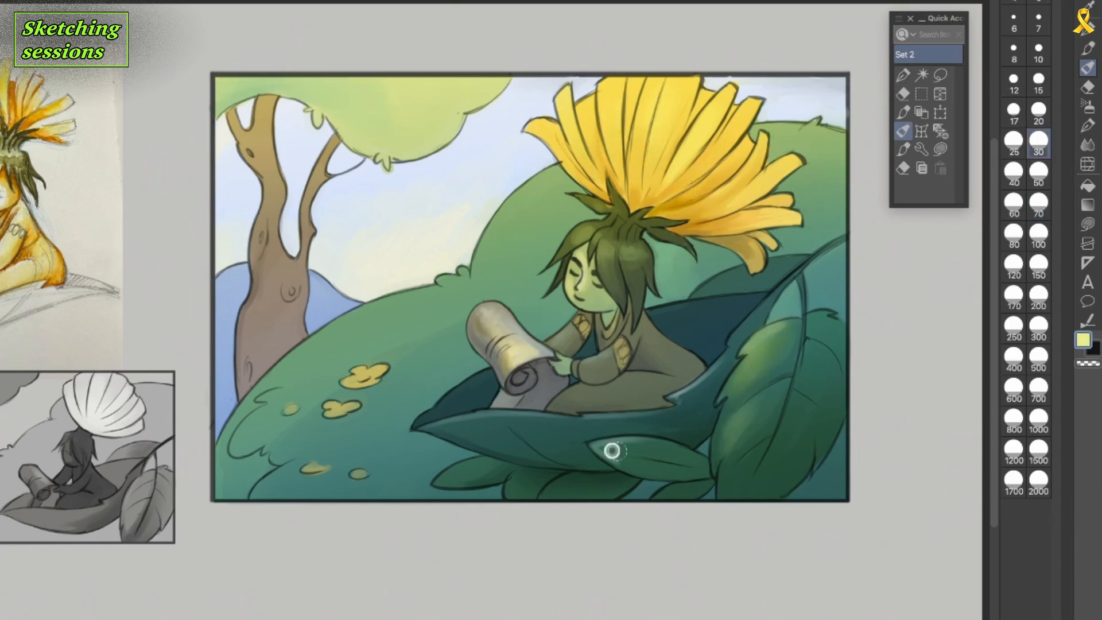
left_click_drag(612, 450, 657, 448)
left_click_drag(477, 422, 517, 418)
left_click(333, 484, "alt")
left_click_drag(260, 474, 234, 498)
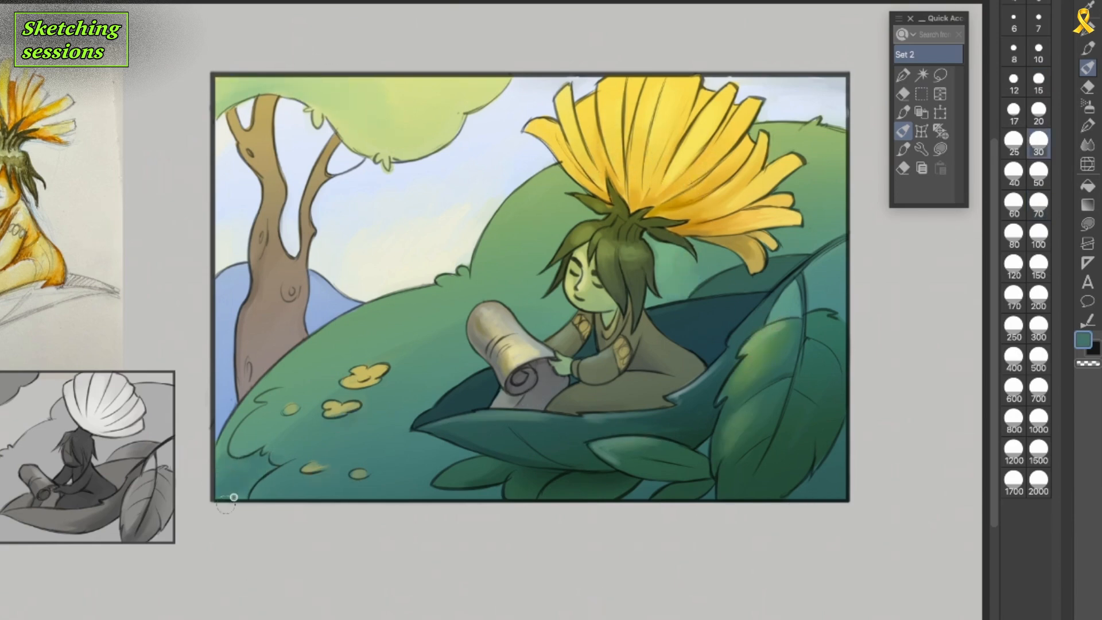
Sample a muted brown, set the brush size to 20, and shade the lower-right petals near the flower's base.
left_click(775, 342, "alt")
left_click(623, 351, "alt")
key("[")
key("[")
mouse_move(705, 185)
left_mouse_down()
mouse_move(651, 213)
mouse_move(742, 225)
left_mouse_up()
left_click_drag(699, 214, 719, 207)
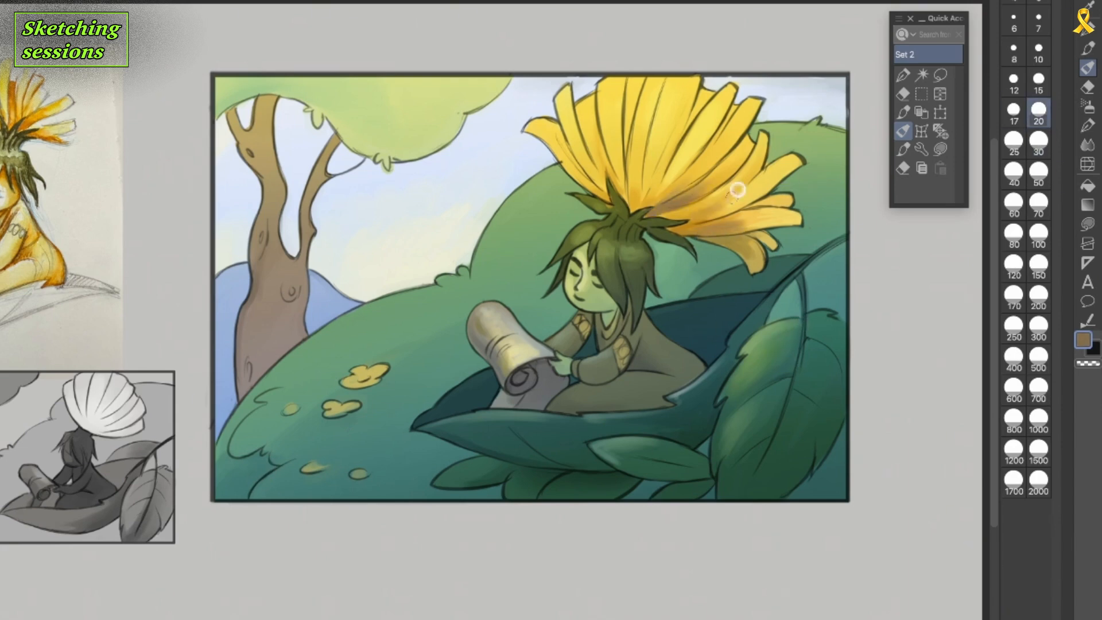
Blend orange shading from the flower's base up into the central and left petals.
left_click(666, 216, "alt")
left_click_drag(652, 194, 662, 162)
left_click_drag(638, 198, 637, 167)
left_click(685, 200, "alt")
mouse_move(621, 192)
left_mouse_down()
mouse_move(615, 150)
mouse_move(592, 130)
left_mouse_up()
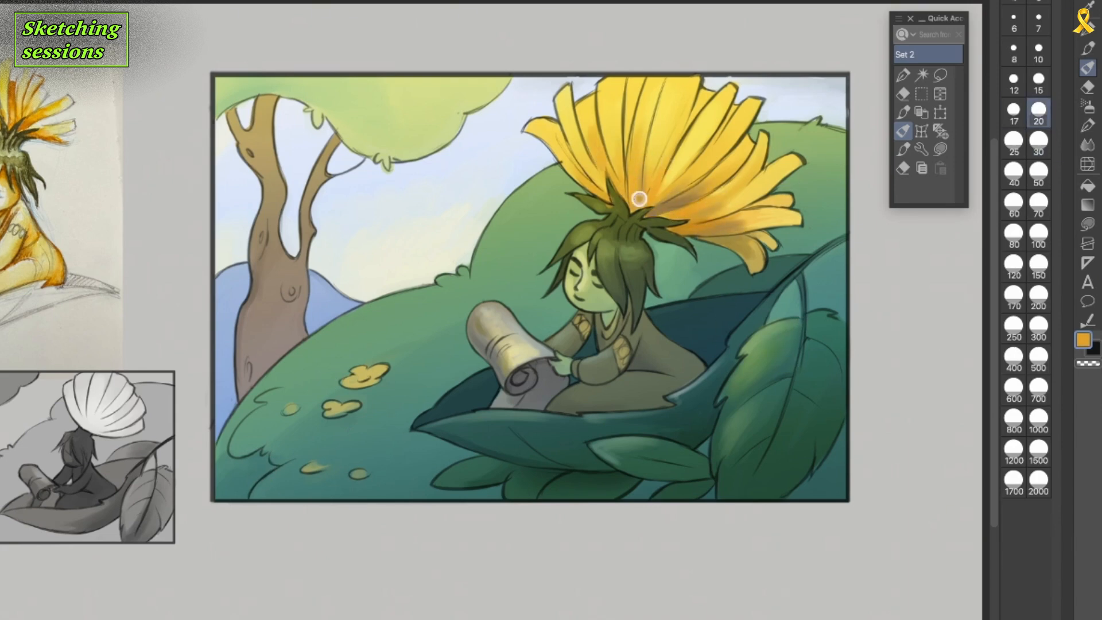
left_click(638, 200, "alt")
left_click_drag(622, 171, 622, 100)
Sample the trunk's brown and shade the tree's upper fork and right branch.
left_click(273, 295, "alt")
left_click_drag(273, 99, 260, 110)
left_click_drag(335, 143, 333, 152)
Paint pale blue over the distant hills on both sides of the trunk, and sample light green for the green hill.
left_click(676, 496, "alt")
left_click_drag(242, 270, 222, 288)
left_click(221, 330, "alt")
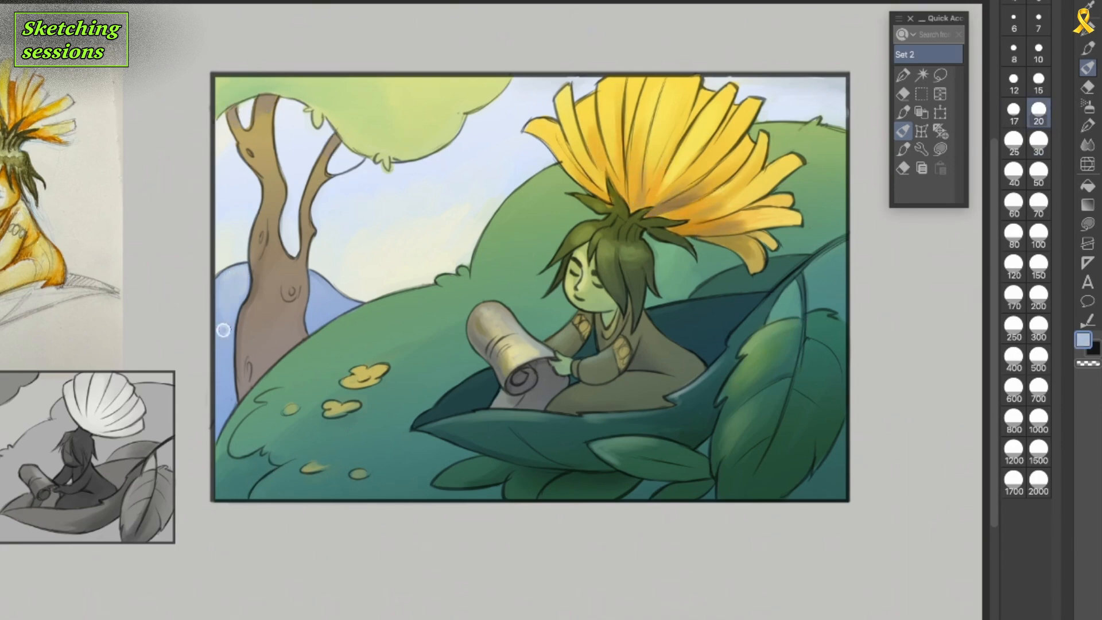
left_click(359, 260, "alt")
left_click_drag(316, 278, 343, 305)
left_click(524, 197, "alt")
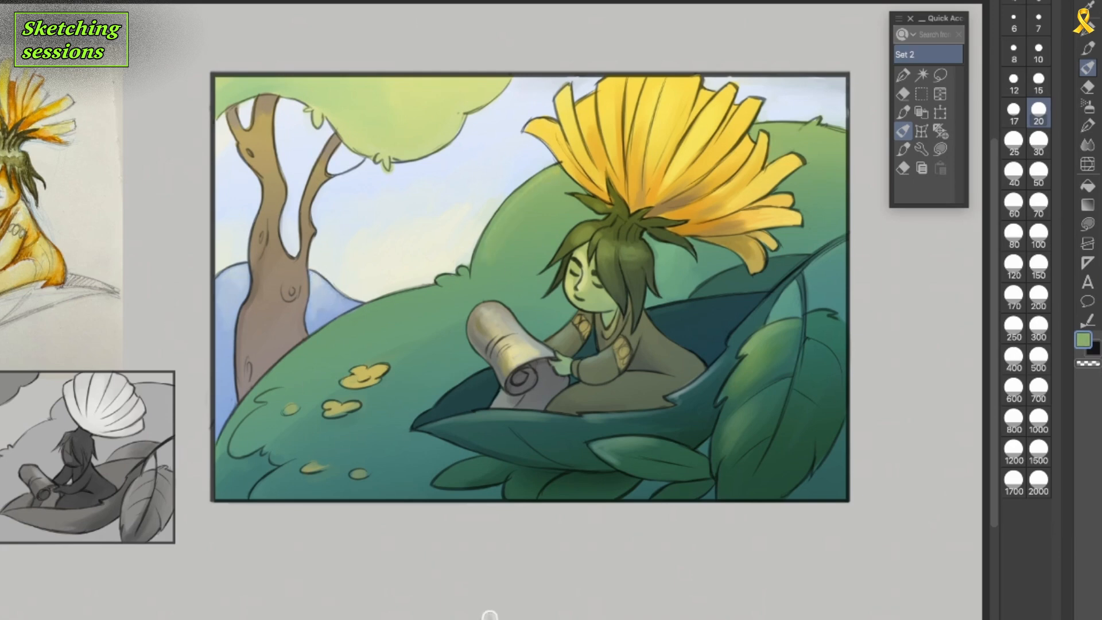
Deepen the folds between the central and right petals with orange-brown strokes.
left_click_drag(668, 191, 697, 169)
left_click_drag(656, 185, 667, 147)
left_click(656, 172, "alt")
left_click_drag(644, 198, 672, 127)
mouse_move(659, 198)
left_mouse_down()
mouse_move(697, 164)
mouse_move(704, 184)
left_mouse_up()
left_click(691, 208, "alt")
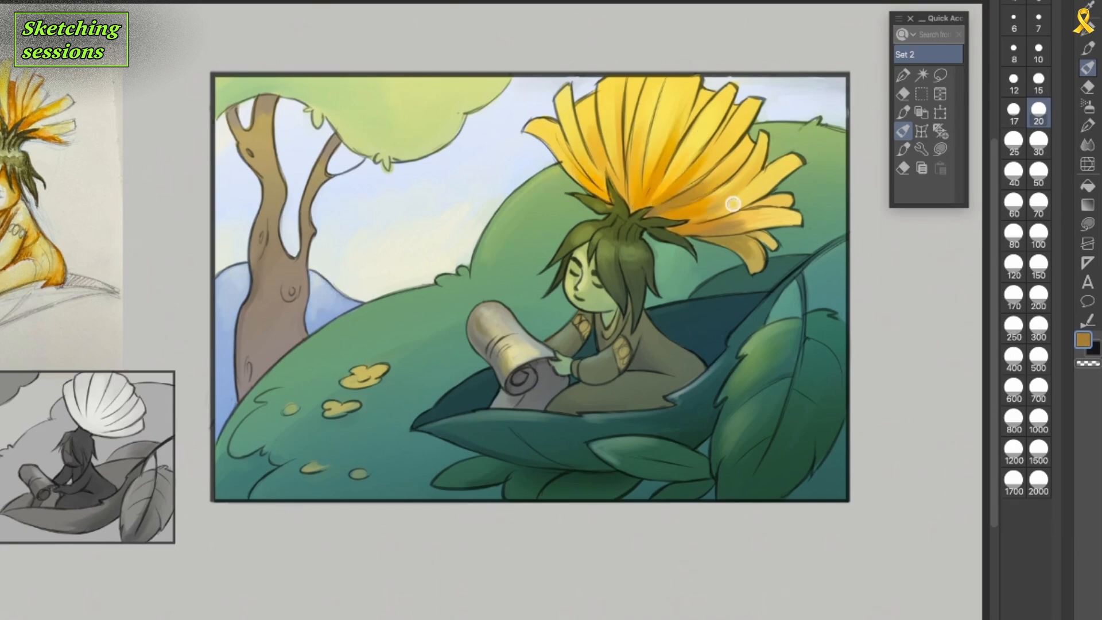
left_click(672, 177, "alt")
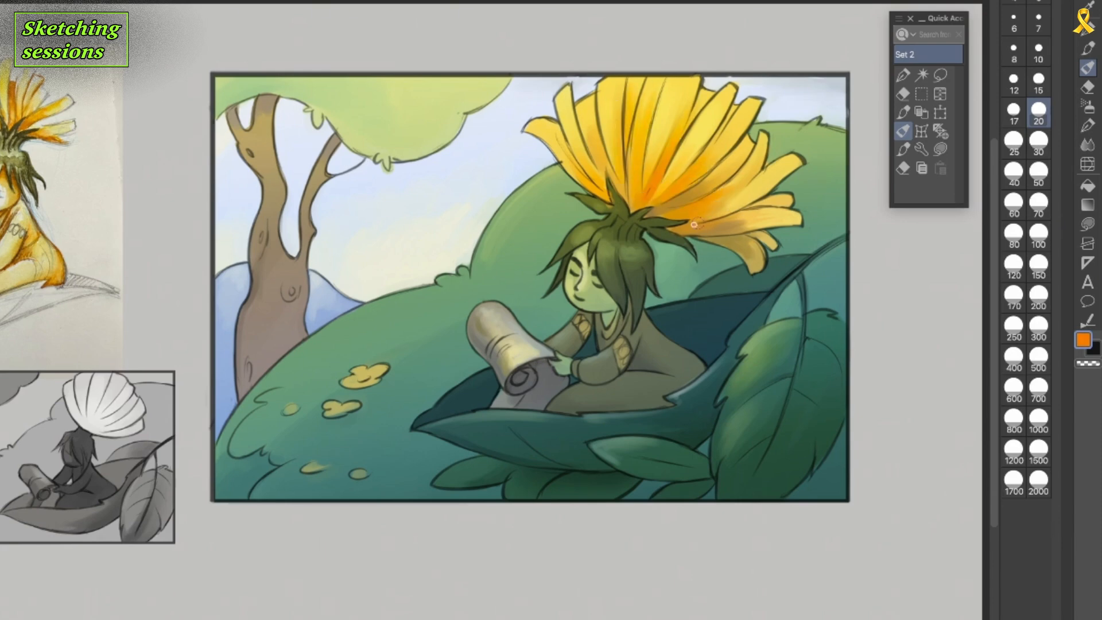
Paint saturated orange accents on the right, left and lower-right petals of the flower.
left_click_drag(706, 188, 732, 161)
left_click_drag(610, 196, 578, 172)
left_click(739, 224, "alt")
left_click_drag(735, 227, 789, 220)
left_click(764, 217, "alt")
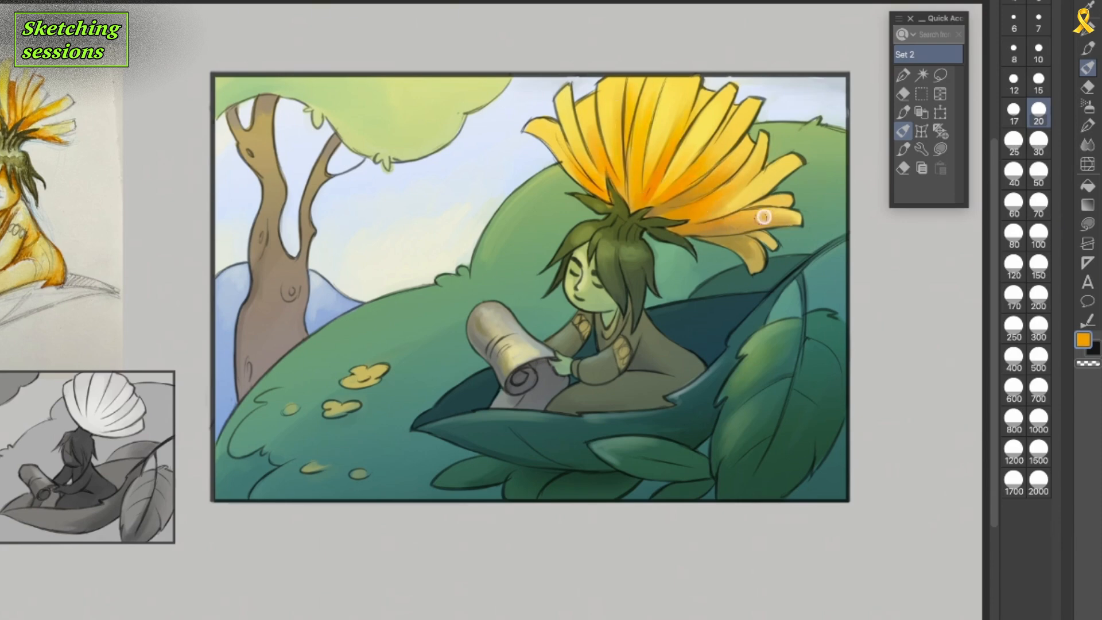
Paint more orange along the lower-right petals and the fold of the upper-right petals.
left_click_drag(713, 216, 754, 196)
left_click_drag(668, 176, 705, 141)
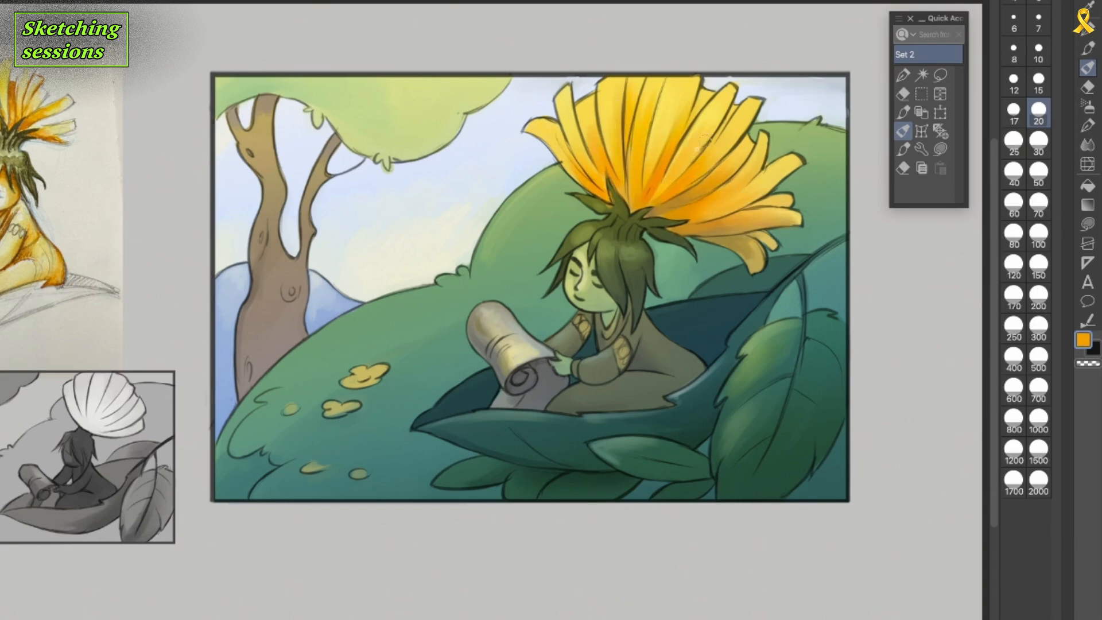
left_click(861, 157, "alt")
Shade the folds of the character's clothing around the lap, torso and collar at brush size 15.
left_click(1038, 82)
mouse_move(741, 331)
left_mouse_down()
mouse_move(674, 404)
mouse_move(616, 398)
left_mouse_up()
left_click(626, 405, "alt")
left_click(651, 337, "alt")
left_click(644, 347, "alt")
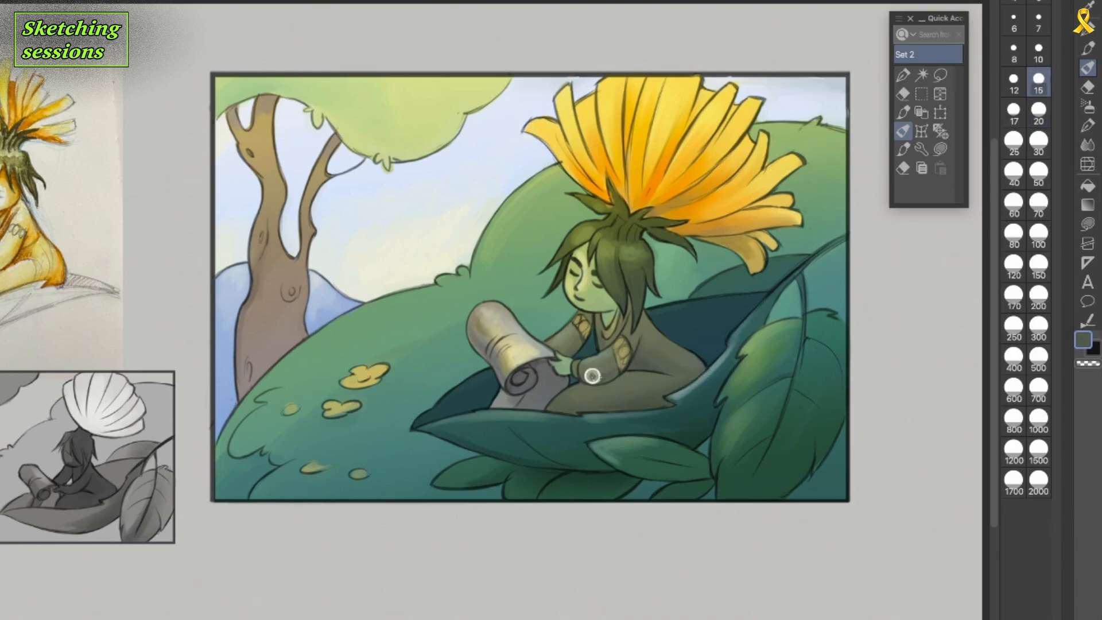
left_click(607, 320, "alt")
Paint green highlights along the edges of the back leaf, the leaf boat's tip and the large and small foreground leaves.
mouse_move(718, 280)
left_mouse_down()
mouse_move(798, 258)
mouse_move(655, 311)
mouse_move(735, 302)
left_mouse_up()
left_click_drag(490, 378, 434, 412)
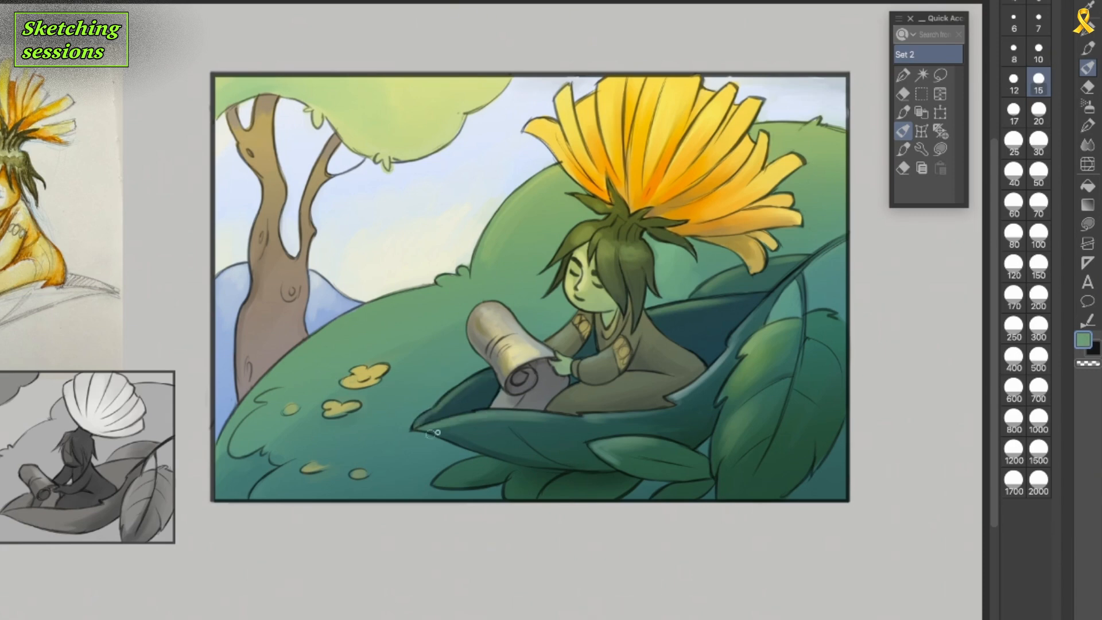
left_click(761, 338, "alt")
left_click_drag(739, 416, 722, 488)
left_click(752, 383, "alt")
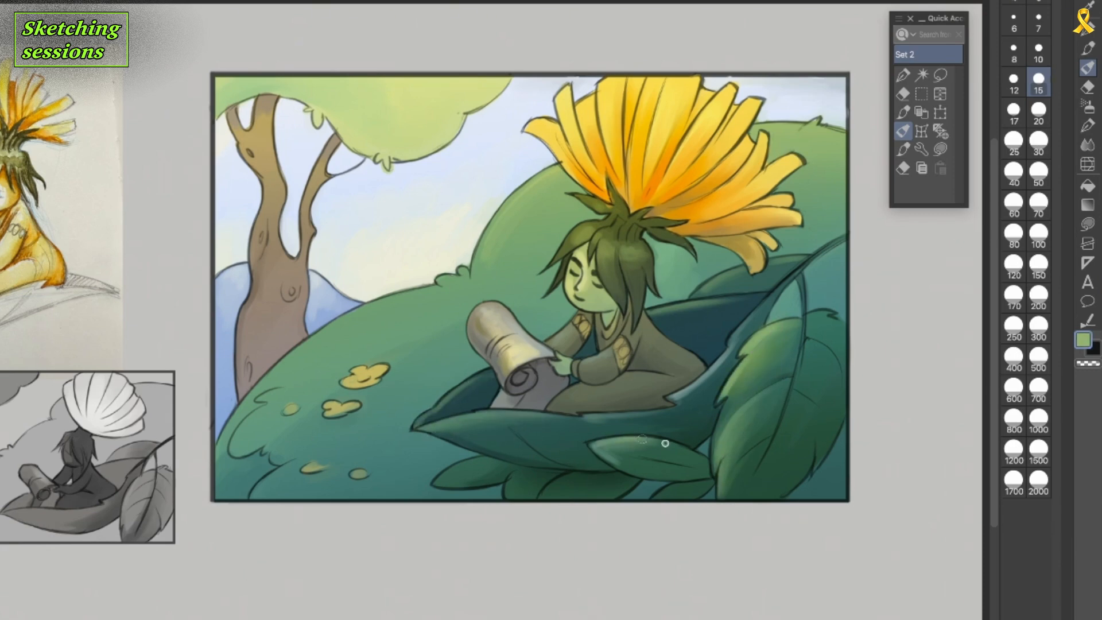
Detail the tree trunk's knots with brown shading and peach highlights.
left_click(248, 376, "alt")
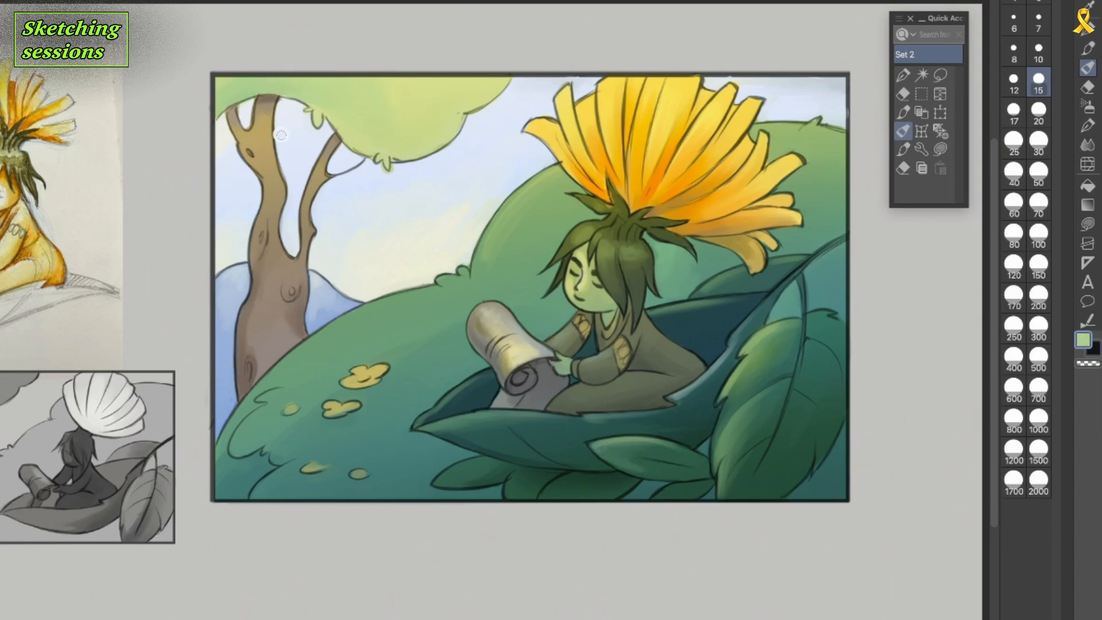
left_click(259, 298, "alt")
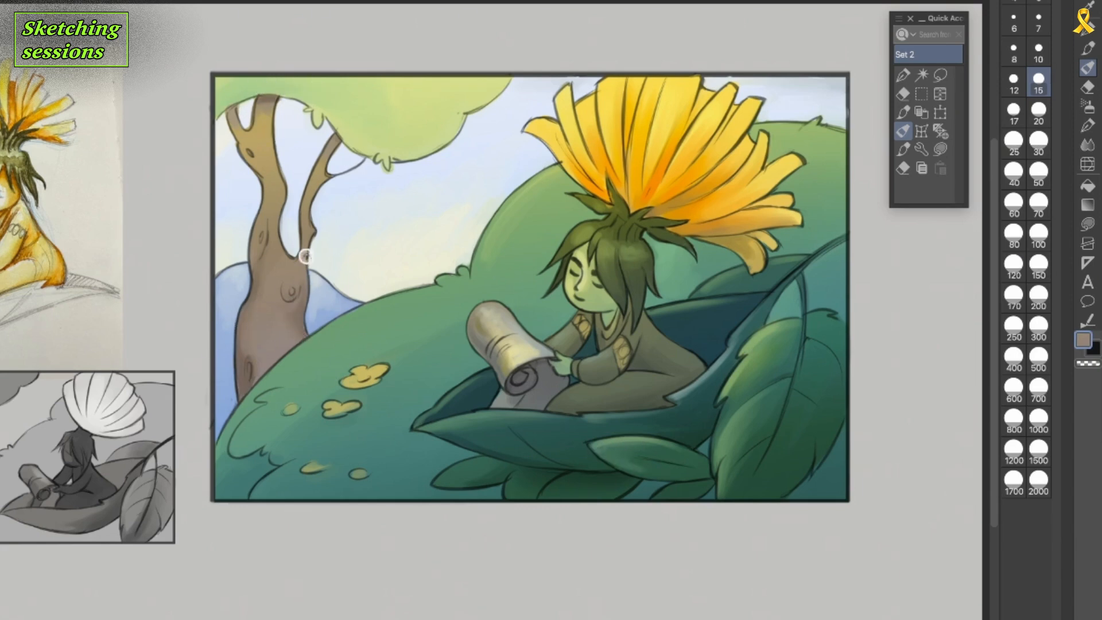
left_click(361, 276, "alt")
left_click_drag(299, 282, 285, 293)
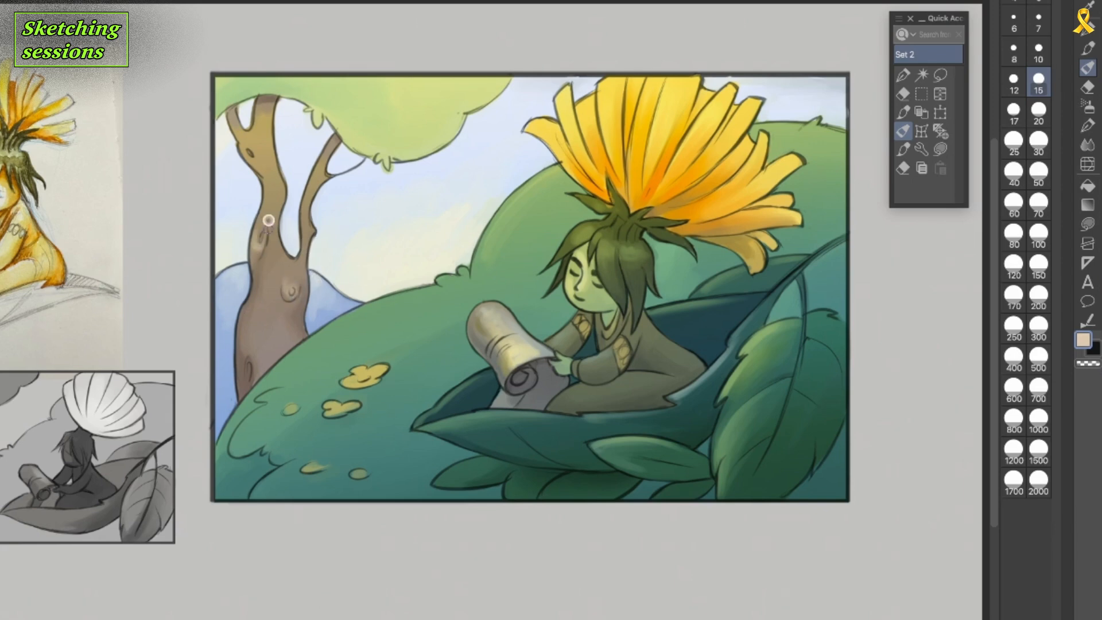
left_click(254, 262, "alt")
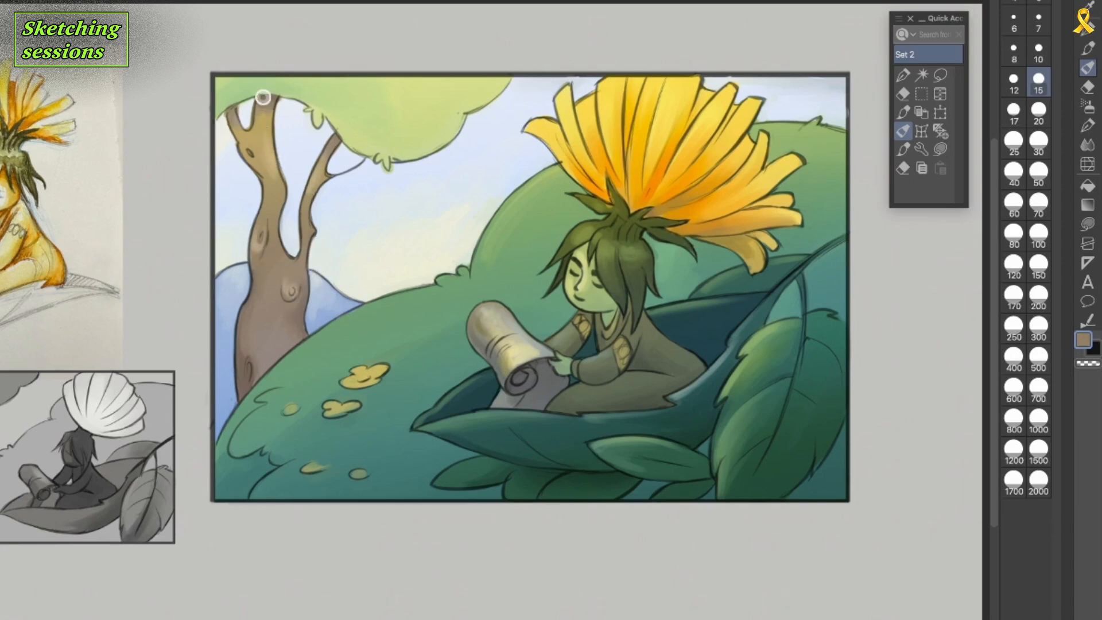
Paint pale yellow-green highlights on the crown of the character's hair and the base of the flower.
left_click(650, 270, "alt")
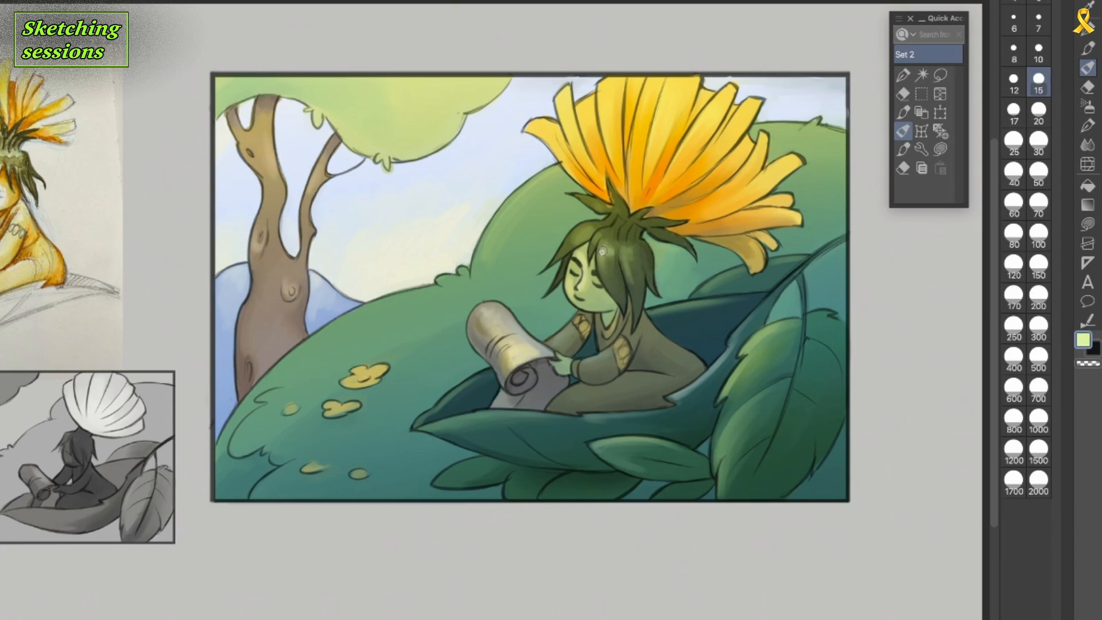
left_click_drag(579, 240, 593, 228)
left_click_drag(612, 254, 621, 246)
left_click(617, 229, "alt")
left_click_drag(602, 204, 621, 215)
Deepen the leafy flower base with dark green and strengthen the shine on the hair.
left_click(717, 316, "alt")
left_click(592, 199, "alt")
left_click(618, 224, "alt")
left_click_drag(619, 220, 638, 230)
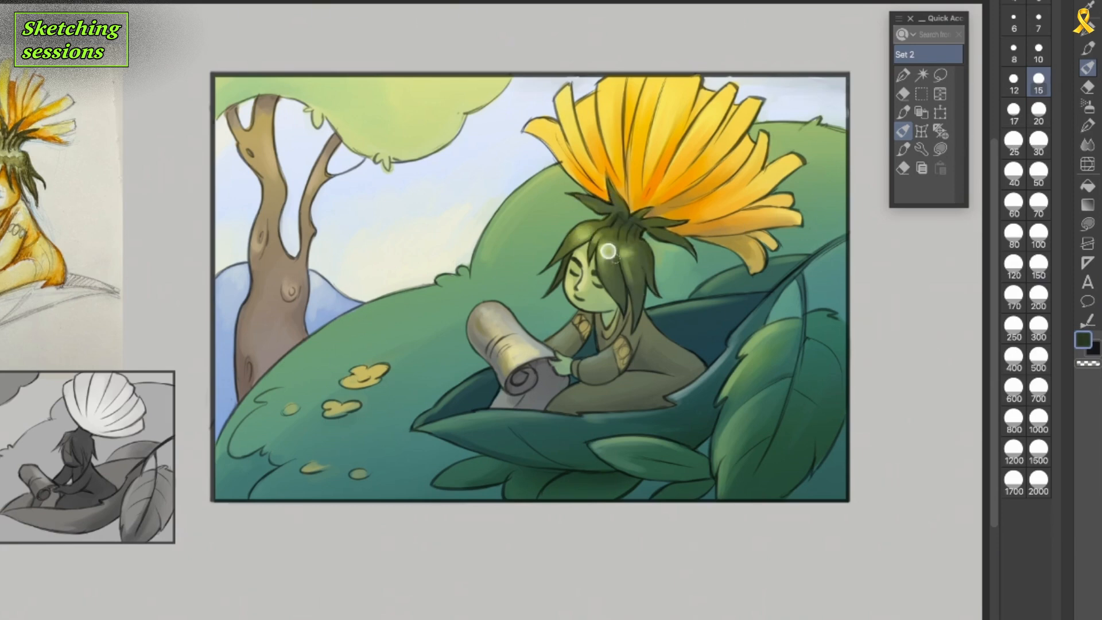
left_click(610, 253, "alt")
left_click_drag(603, 194, 614, 207)
Shade the face beside the hair with green and brown, and refine the cheek and nose at brush size 10.
left_click(593, 277, "alt")
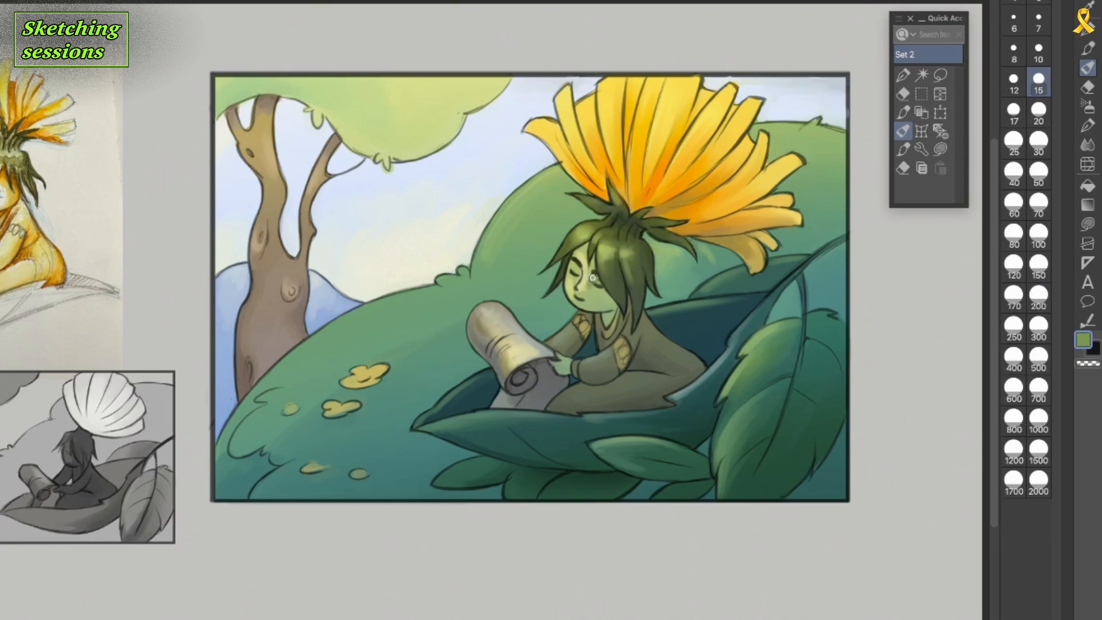
left_click(629, 287, "alt")
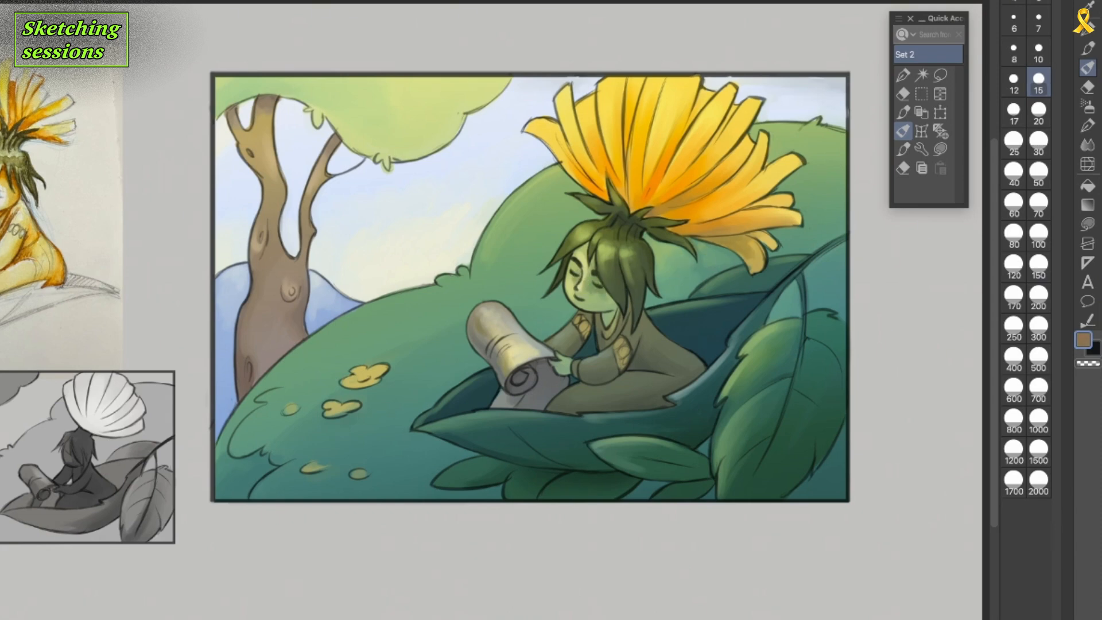
left_click(586, 278, "alt")
key("bracketleft")
key("bracketleft")
left_click_drag(583, 273, 581, 287)
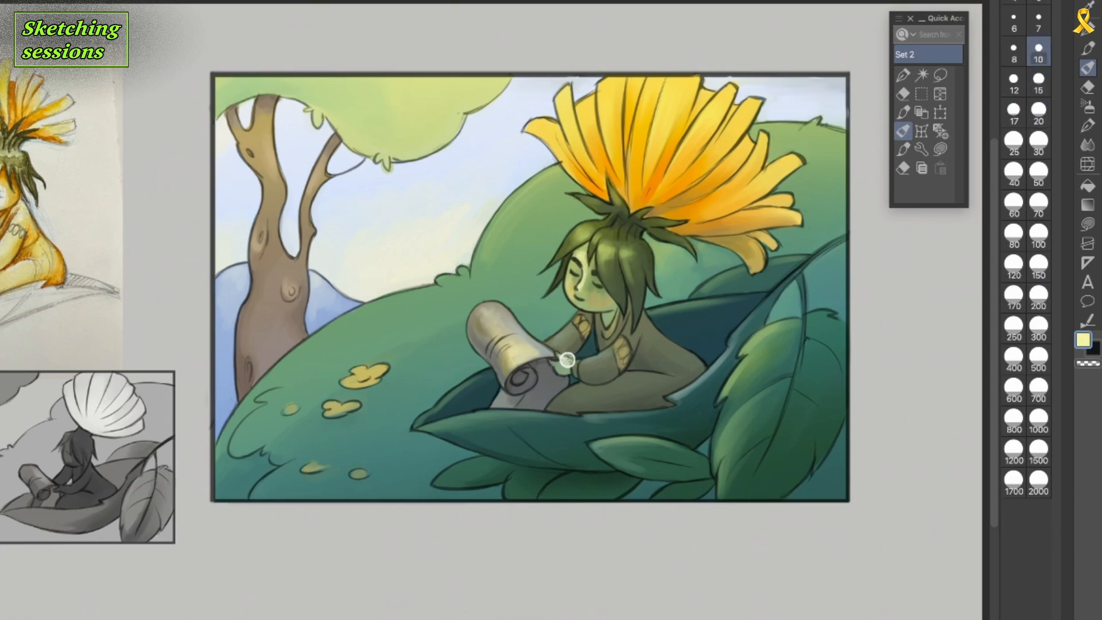
Add small strokes to the character's sleeves, cuff and shoulder patch.
left_click(579, 335, "alt")
left_click_drag(582, 364, 608, 356)
left_click_drag(626, 319, 627, 334)
left_click(611, 337, "alt")
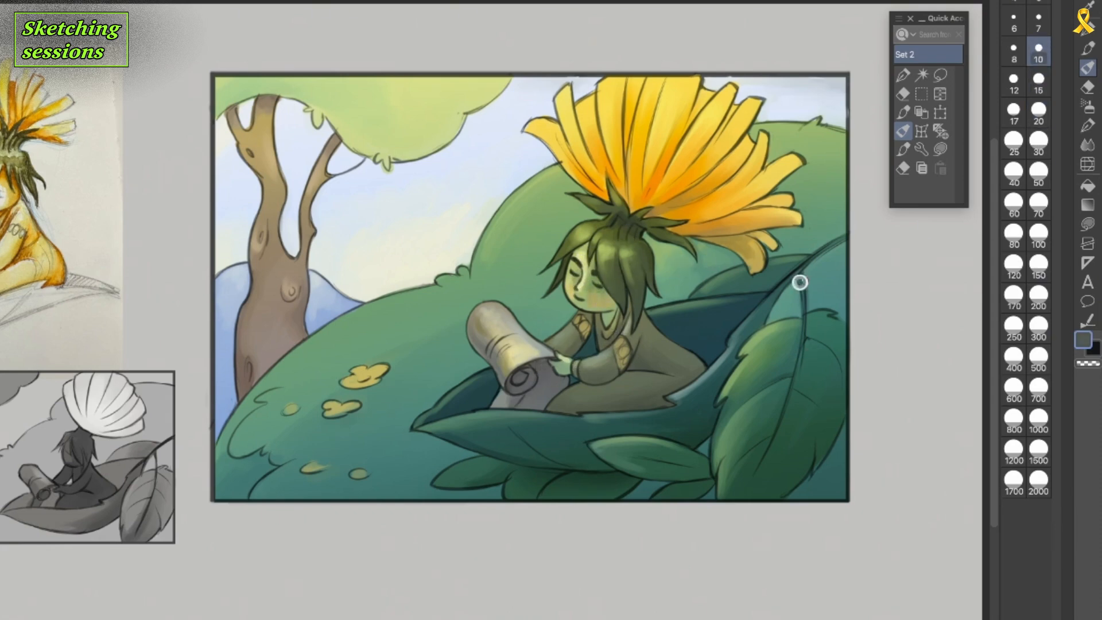
Darken the lower part of the large foreground leaf and the leaf boat's underside with deep green.
left_click(640, 466, "alt")
left_click_drag(766, 466, 747, 494)
left_click_drag(776, 448, 770, 500)
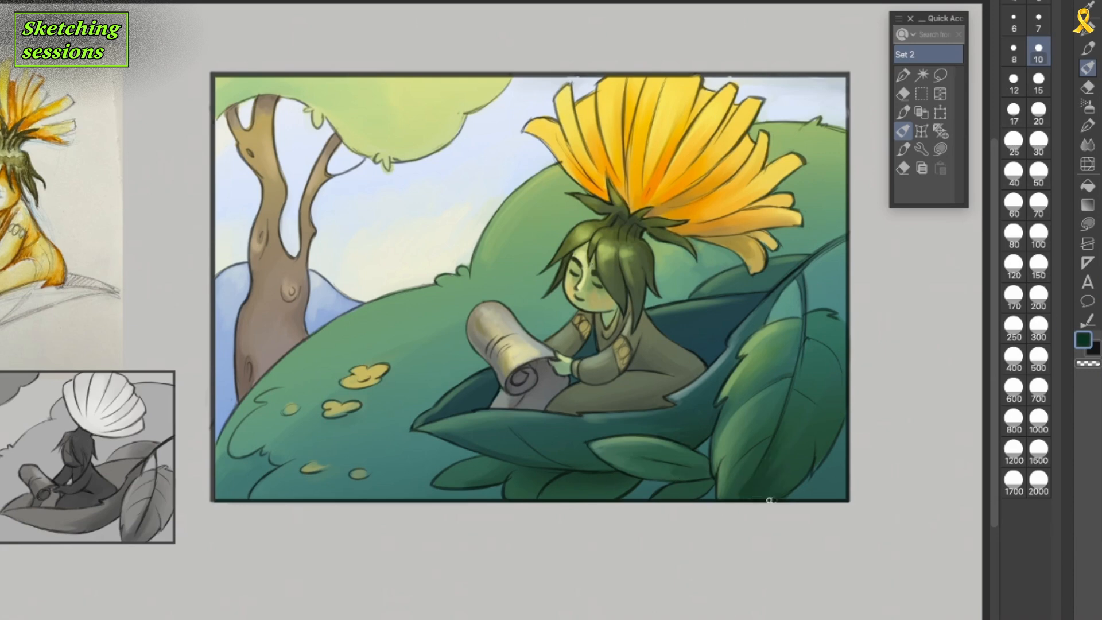
left_click(534, 454, "alt")
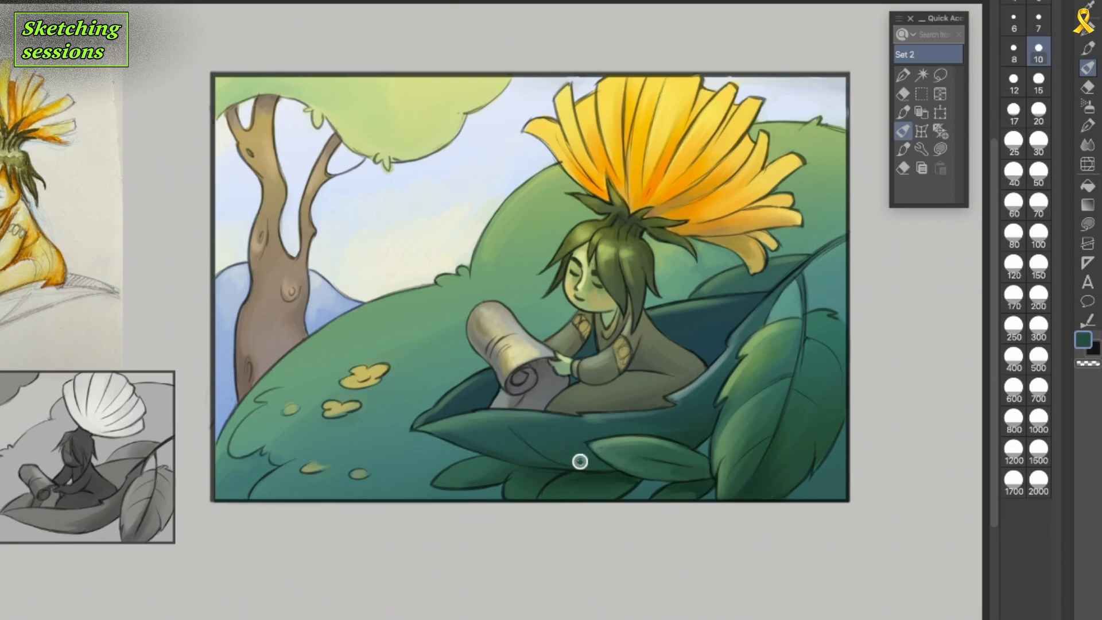
Paint light highlights and soft folds along the paper scroll.
left_click(416, 336, "alt")
left_click(494, 323, "alt")
left_click_drag(481, 319, 516, 368)
left_click(521, 351, "alt")
left_click(485, 334, "alt")
Shade the tree's right branch and the lower trunk edges with brown.
left_click(272, 230, "alt")
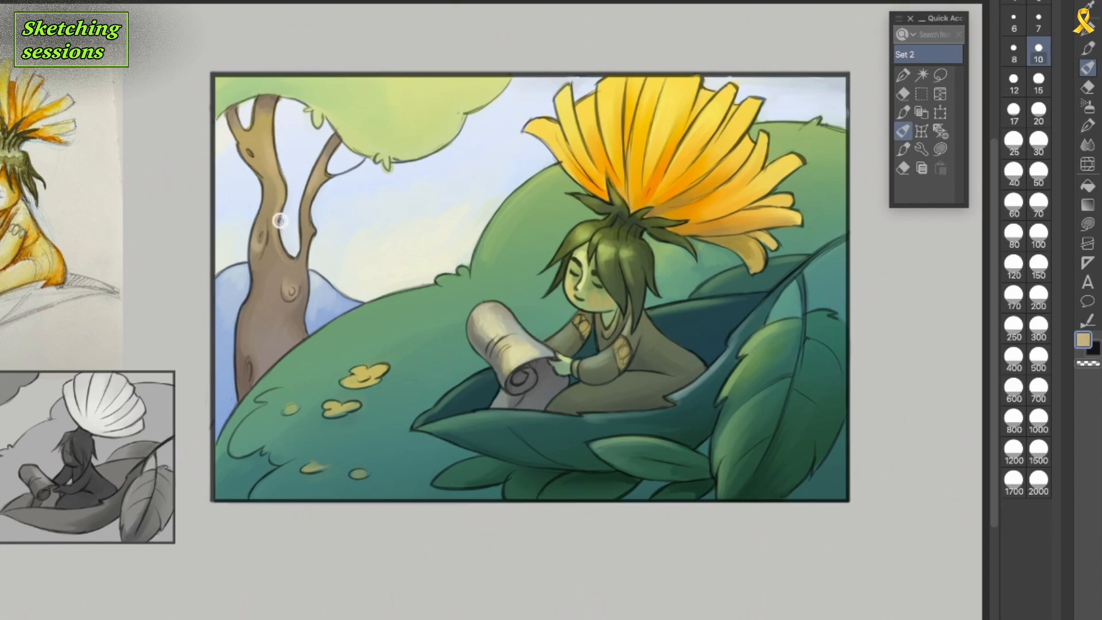
left_click_drag(247, 359, 243, 395)
left_click_drag(303, 306, 287, 350)
left_click_drag(312, 231, 300, 269)
left_click(322, 192, "alt")
mouse_move(335, 142)
left_mouse_down()
mouse_move(313, 196)
mouse_move(315, 185)
left_mouse_up()
Sample the trunk's brown and blend the shading across the lower trunk.
left_click(296, 303, "alt")
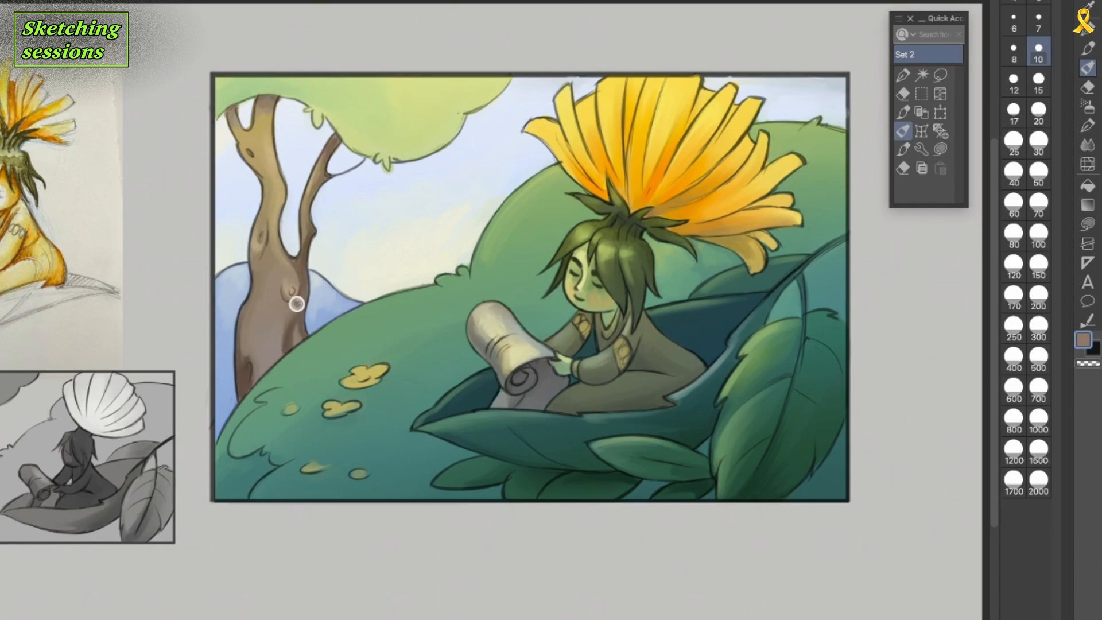
left_click(255, 329, "alt")
mouse_move(300, 299)
left_mouse_down()
mouse_move(287, 348)
mouse_move(242, 395)
left_mouse_up()
Paint teal shading over the hill in the picture's lower-left corner, and touch up the lower-right foliage.
left_click(516, 439, "alt")
left_click_drag(247, 478, 225, 491)
left_click(773, 501, "alt")
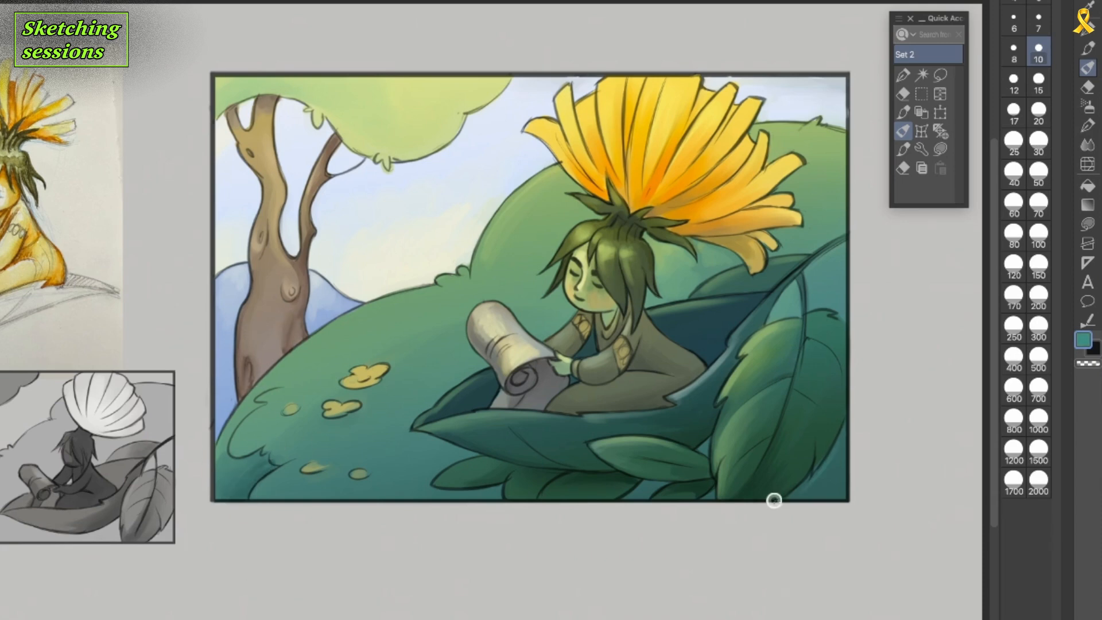
Deepen the folds at the base of the central and left petals.
left_click(666, 172, "alt")
left_click_drag(643, 154, 637, 196)
left_click_drag(600, 156, 603, 183)
Touch up the hand, the hill beside the flower base, the scroll and the clothing with small strokes.
left_click(582, 245, "alt")
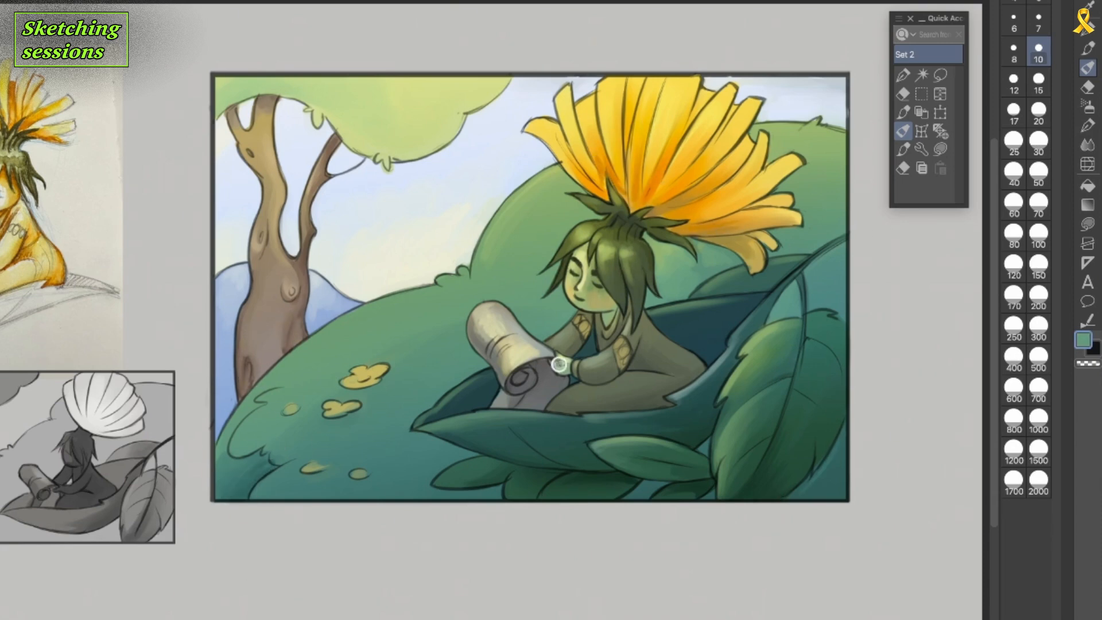
left_click(566, 183, "alt")
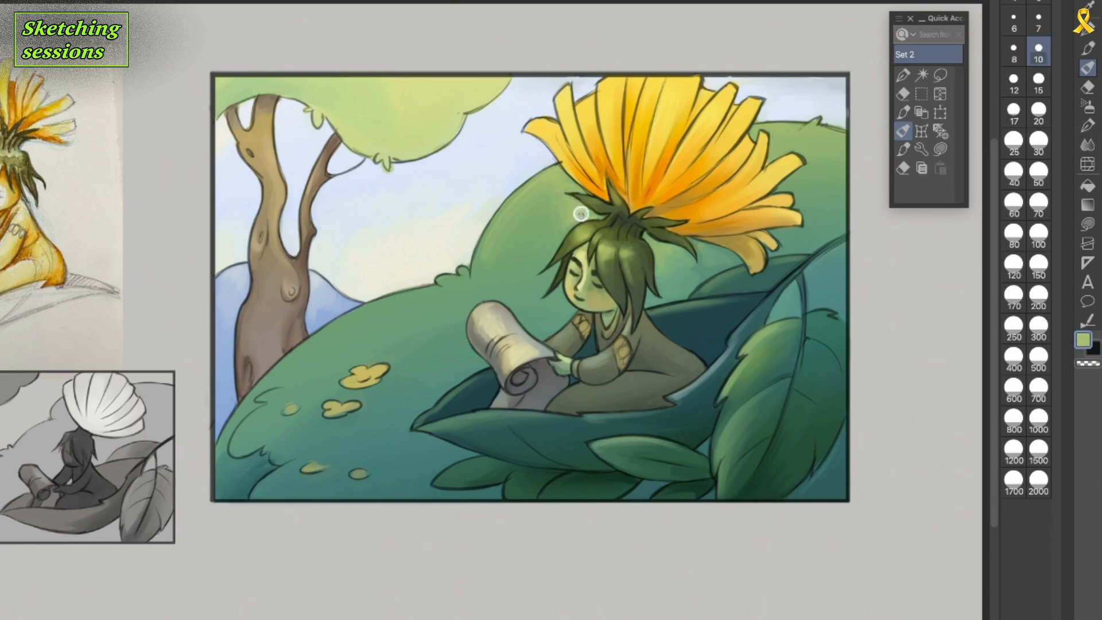
left_click(496, 314, "alt")
left_click(637, 386, "alt")
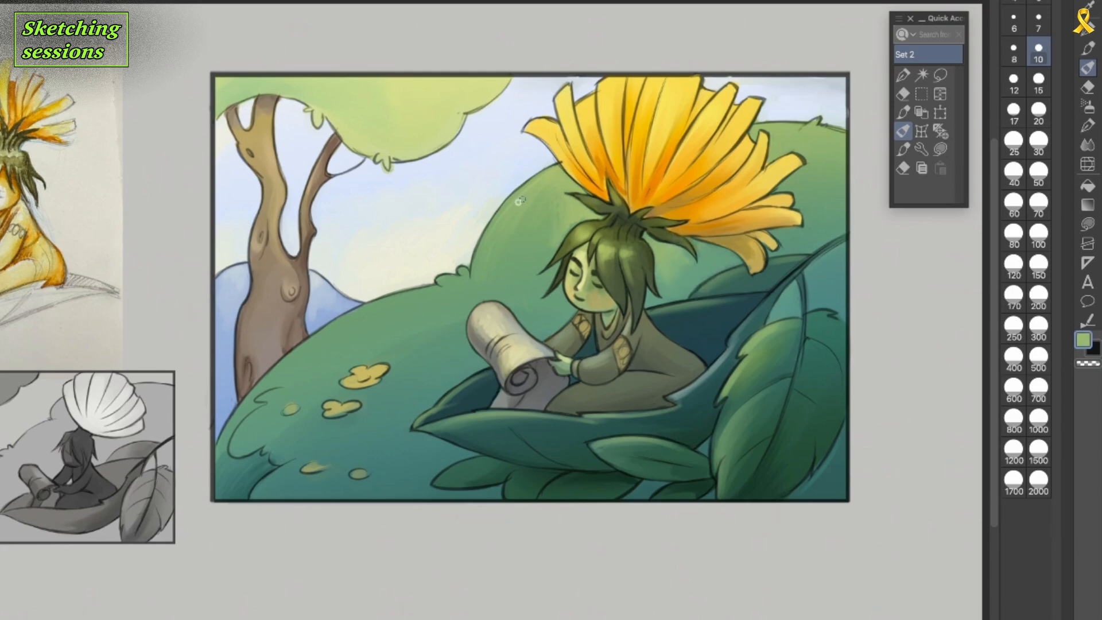
Add golden-tan light to the tree trunk and its upper fork.
left_click(295, 306, "alt")
left_click(270, 141, "alt")
left_click_drag(267, 114, 268, 103)
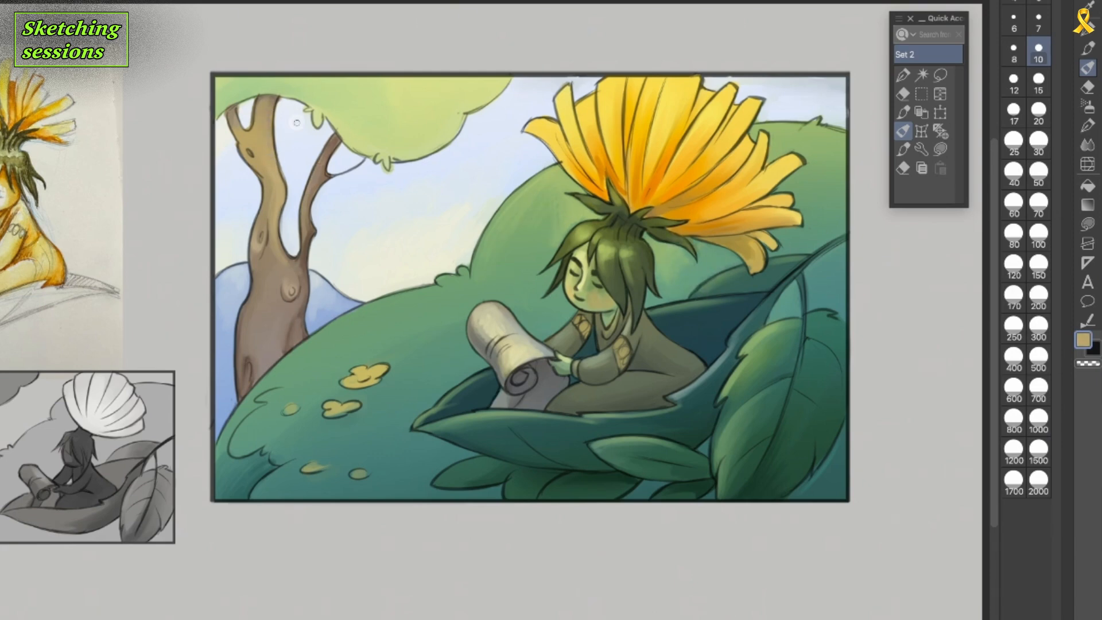
Paint an orange blush on the character's cheek and touch up the hill beside the flower base.
left_click(597, 304, "alt")
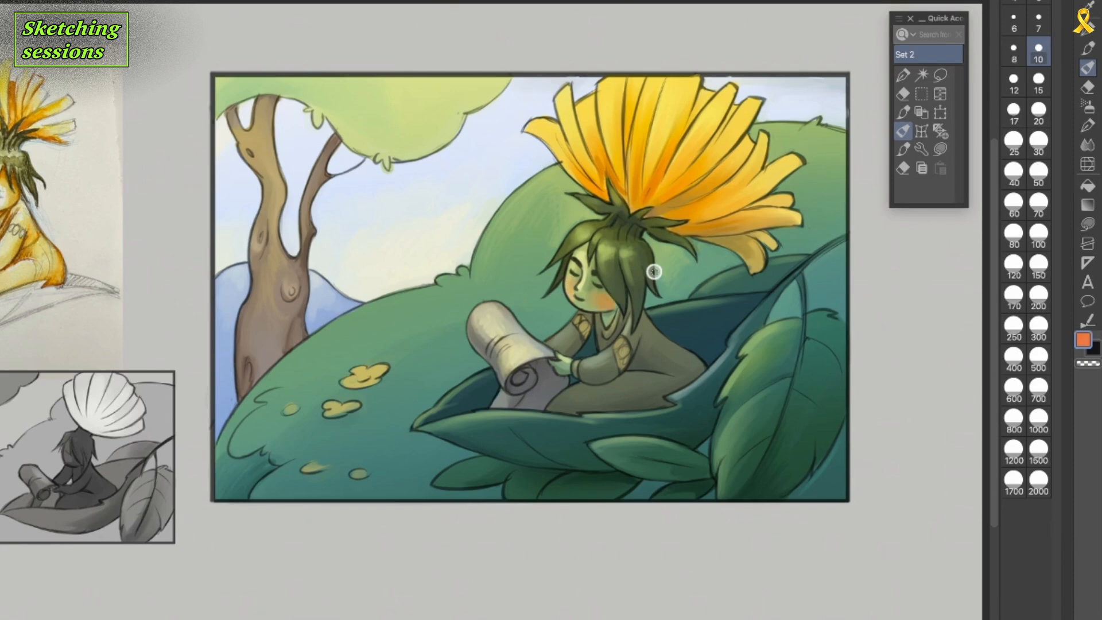
left_click(555, 195, "alt")
left_click(574, 219, "alt")
left_click(500, 288, "alt")
Deepen the shading on the large foreground leaf and touch up the character's cheek.
left_click_drag(730, 433, 720, 463)
left_click_drag(803, 362, 791, 416)
left_click(601, 302, "alt")
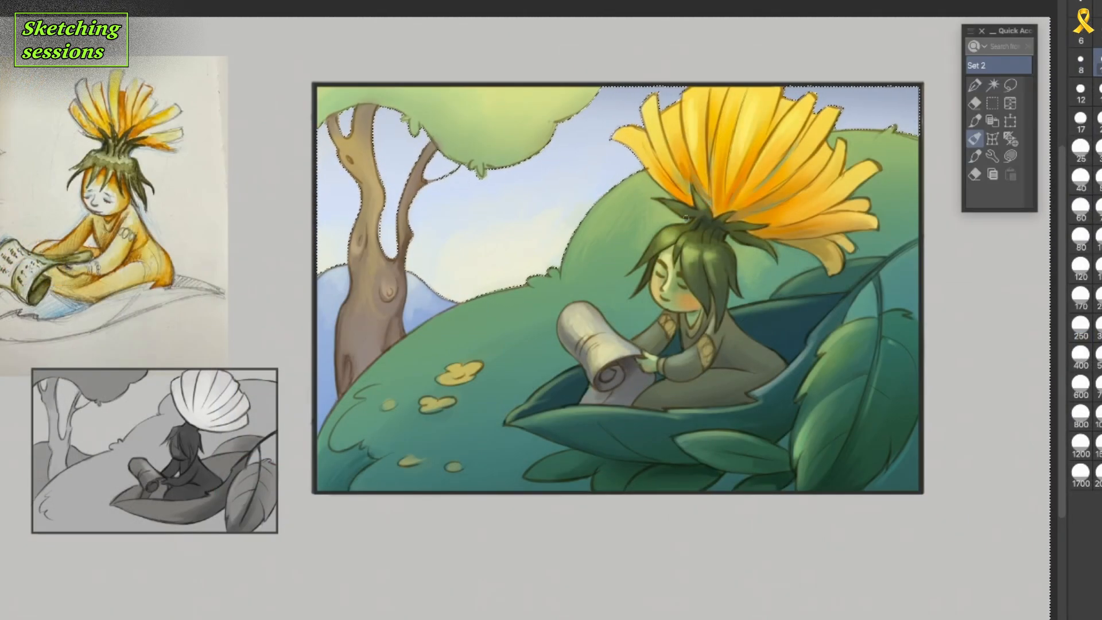
Clear the sky selection and paint a dark green shadow on the hill beside the leaf boat.
key("ctrl+d")
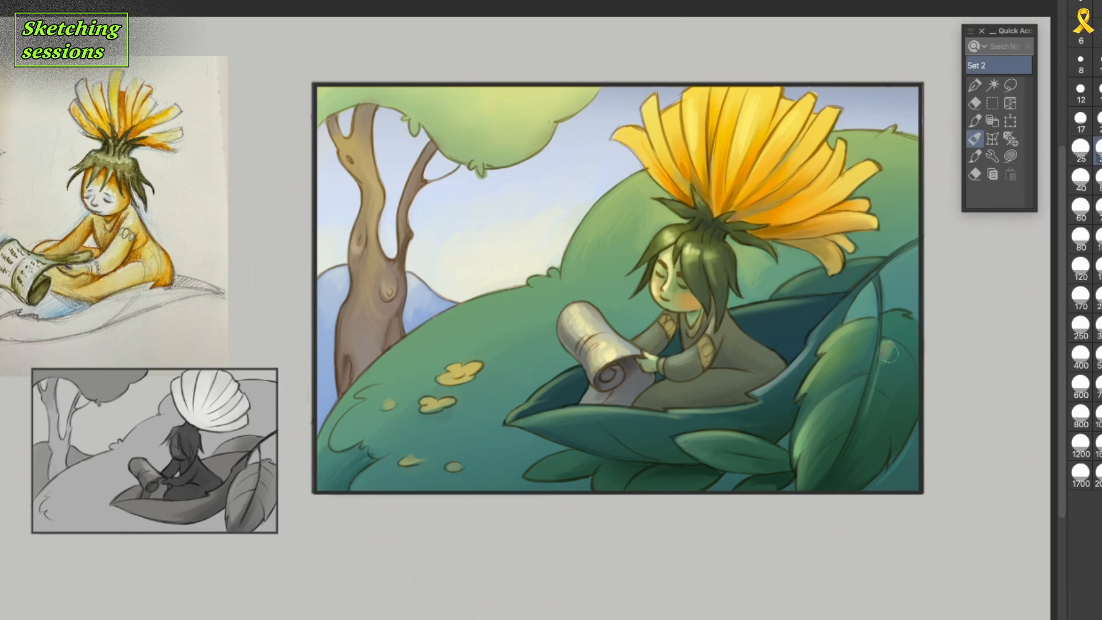
mouse_move(528, 451)
left_mouse_down()
mouse_move(481, 466)
mouse_move(463, 446)
left_mouse_up()
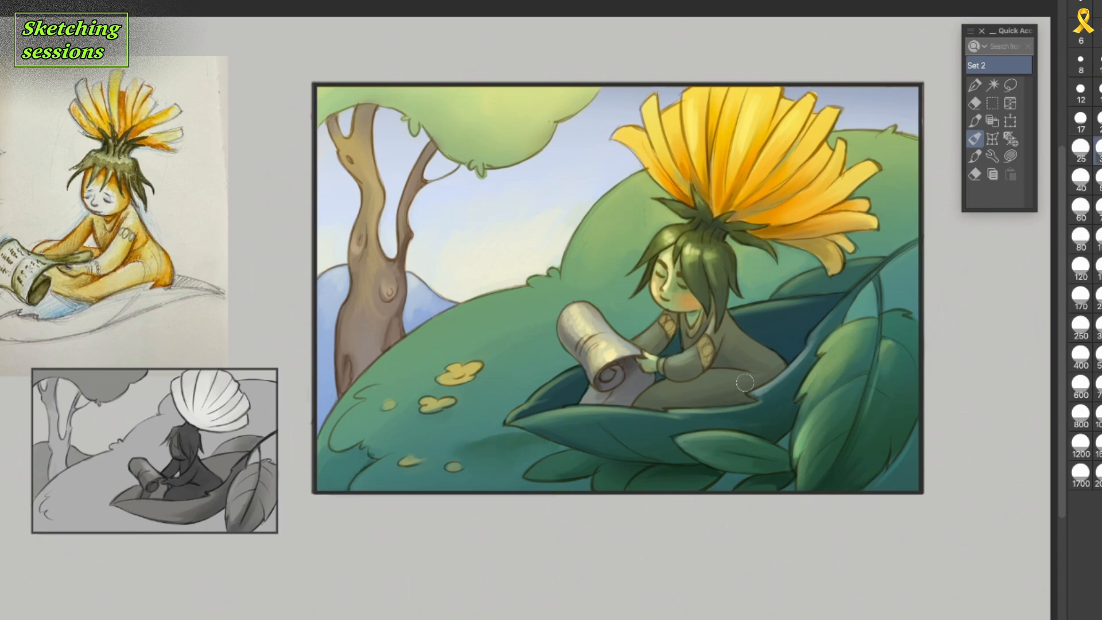
Darken the character's legs and back with broad grey strokes at brush size 20.
key("[")
key("[")
left_click_drag(638, 405, 662, 387)
mouse_move(672, 376)
left_mouse_down()
mouse_move(719, 366)
mouse_move(690, 397)
mouse_move(717, 381)
left_mouse_up()
left_click_drag(786, 370, 742, 340)
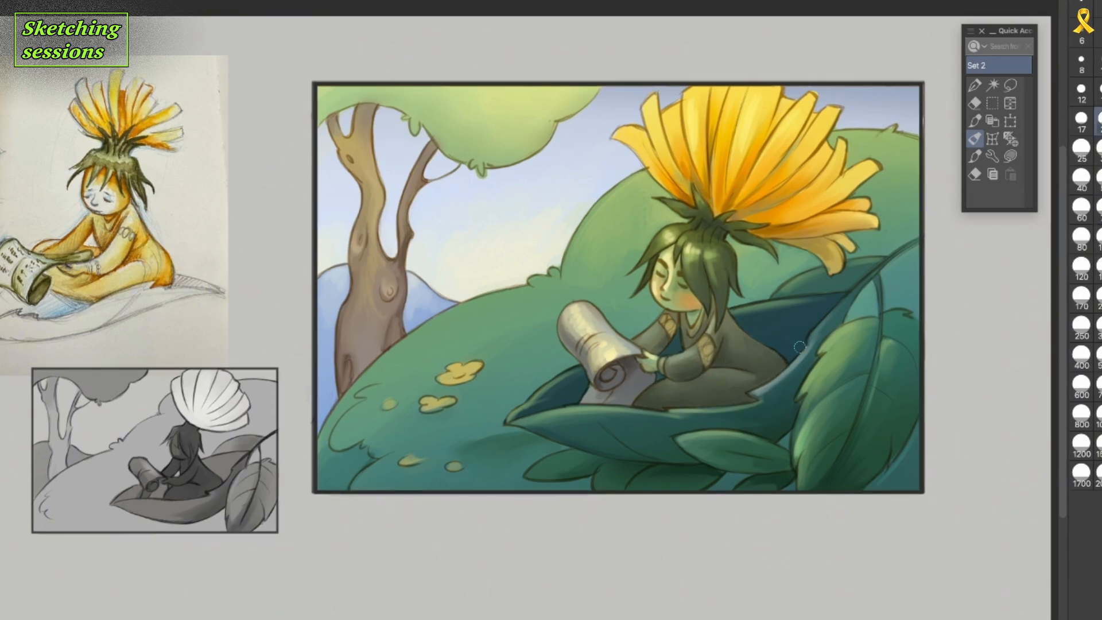
Refine the shading on the sleeve, the scroll's underside and the side hair at brush size 15.
left_click(1098, 92)
left_click_drag(716, 353, 685, 382)
left_click_drag(629, 361, 636, 388)
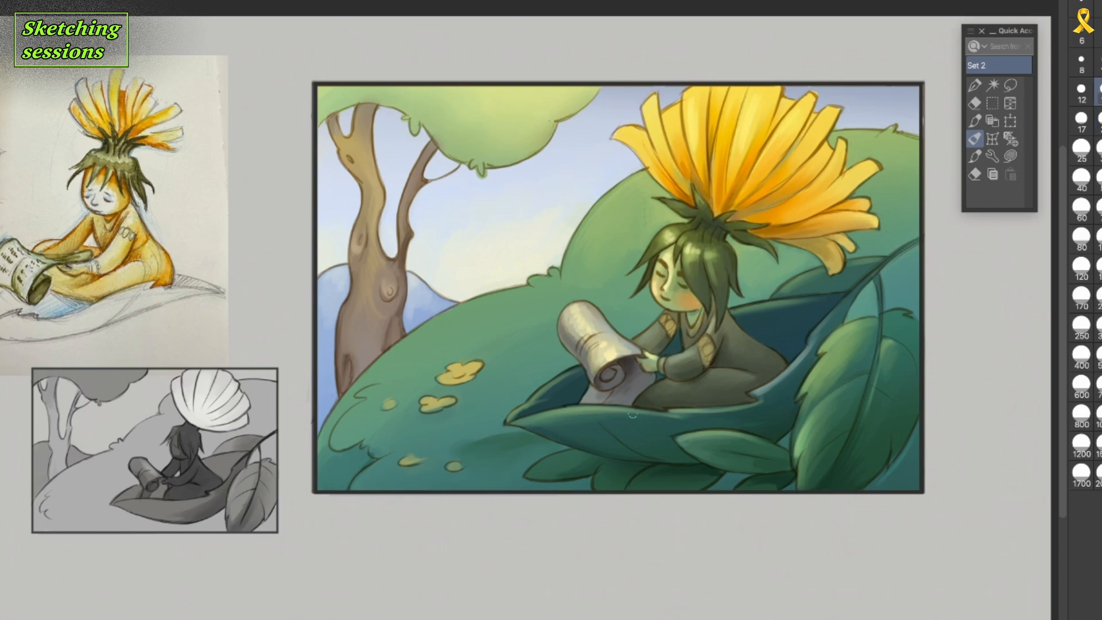
left_click_drag(733, 263, 726, 310)
left_click(851, 157, "alt")
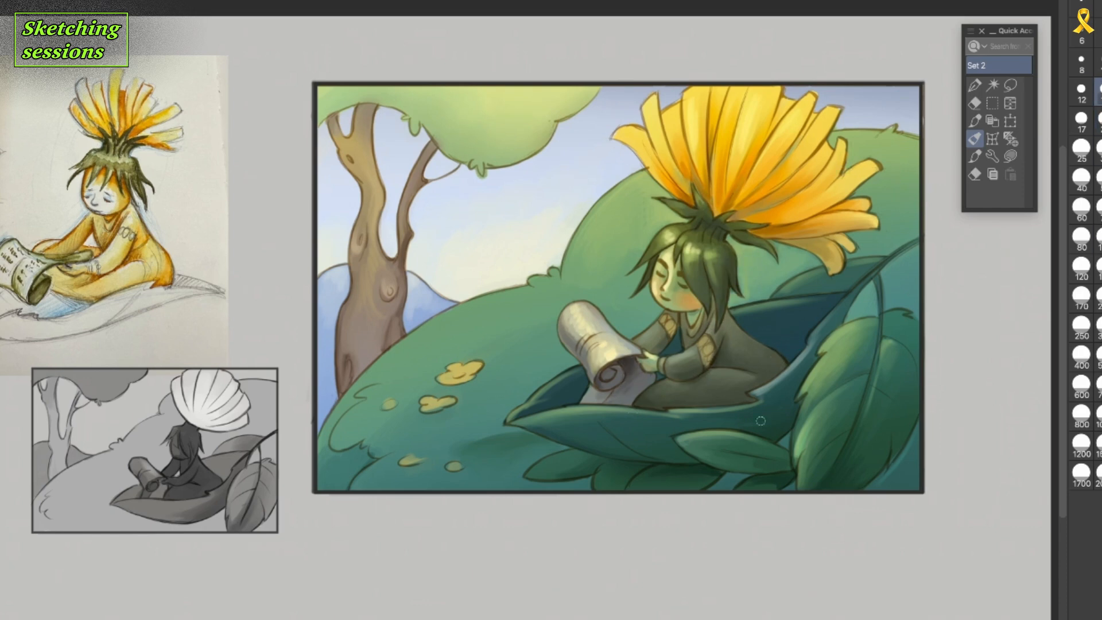
Shade the underside of the tree canopy around the trunk and branches with green at brush size 70.
left_click_drag(359, 96, 415, 99)
left_click(1099, 268)
left_click(1098, 210)
left_click_drag(332, 108, 351, 96)
left_click_drag(430, 99, 452, 105)
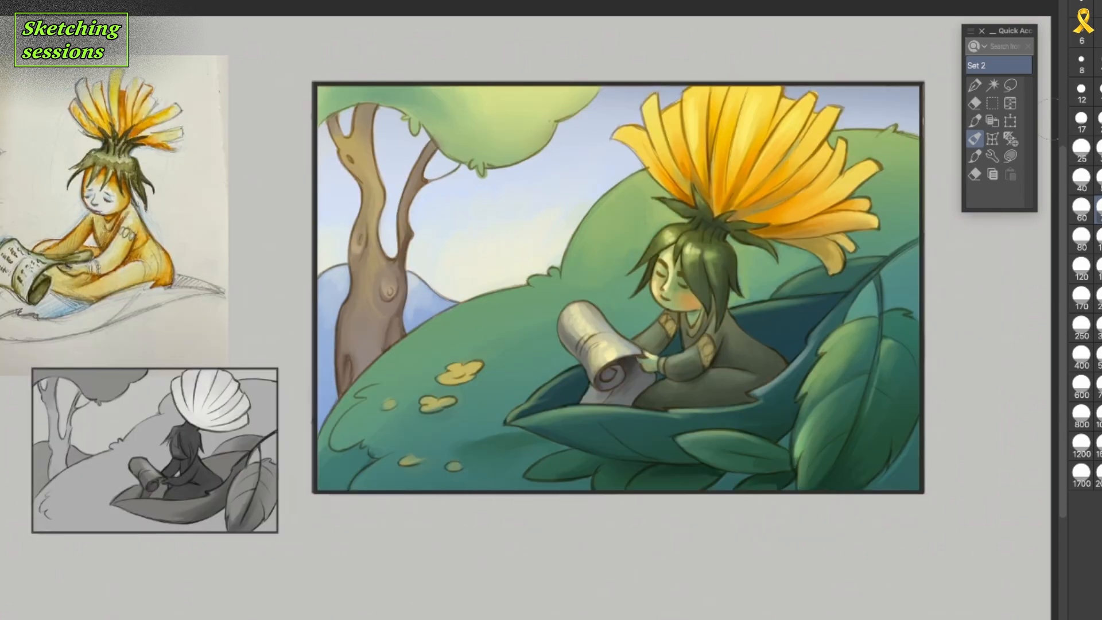
Paint bright yellow on both shoulder patches of the character's clothing at brush size 10.
left_click(1098, 63)
left_click_drag(701, 342, 707, 351)
left_click_drag(666, 321, 669, 326)
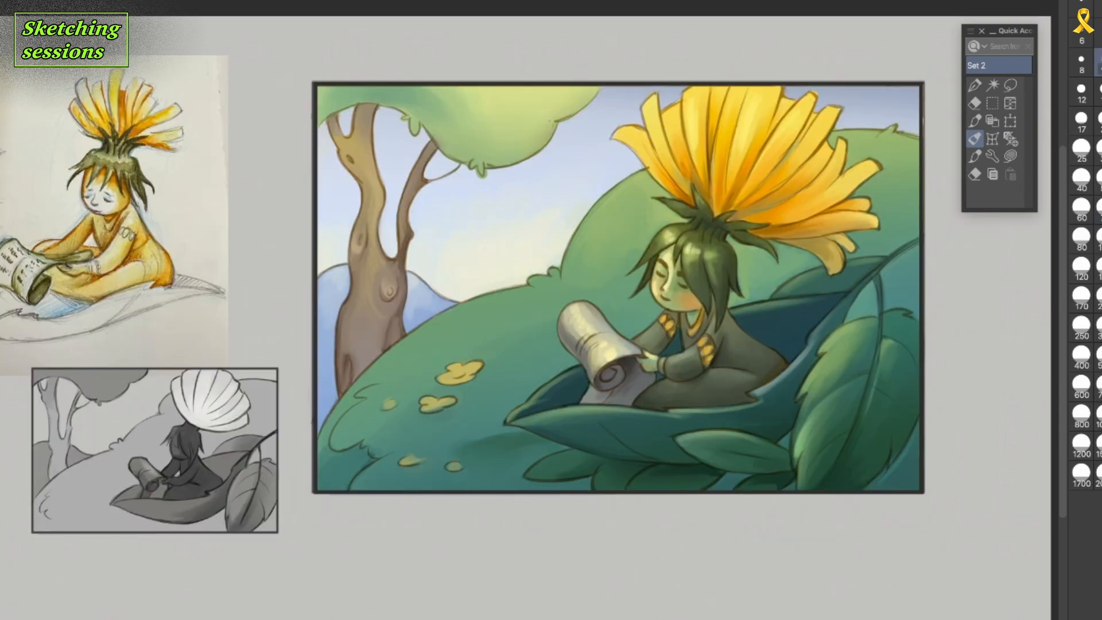
Shade the central and upper parts of the large foreground leaf with green at brush size 50.
left_click(1099, 180)
mouse_move(847, 351)
left_mouse_down()
mouse_move(892, 344)
mouse_move(878, 428)
left_mouse_up()
mouse_move(914, 317)
left_mouse_down()
mouse_move(887, 359)
mouse_move(877, 337)
left_mouse_up()
Darken the lower foliage and the inside of the leaf boat around the character at brush size 20.
left_click(1099, 120)
left_click_drag(616, 487, 598, 471)
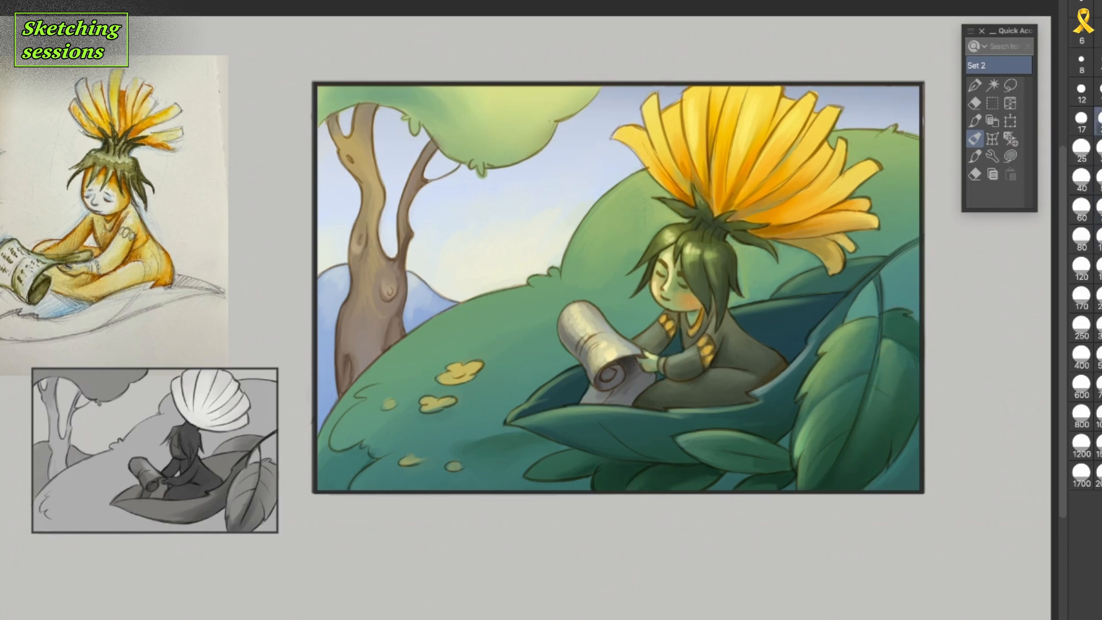
left_click_drag(816, 320, 785, 355)
left_click_drag(553, 403, 582, 393)
left_click_drag(680, 335, 672, 347)
left_click_drag(806, 316, 773, 323)
left_click(1099, 150)
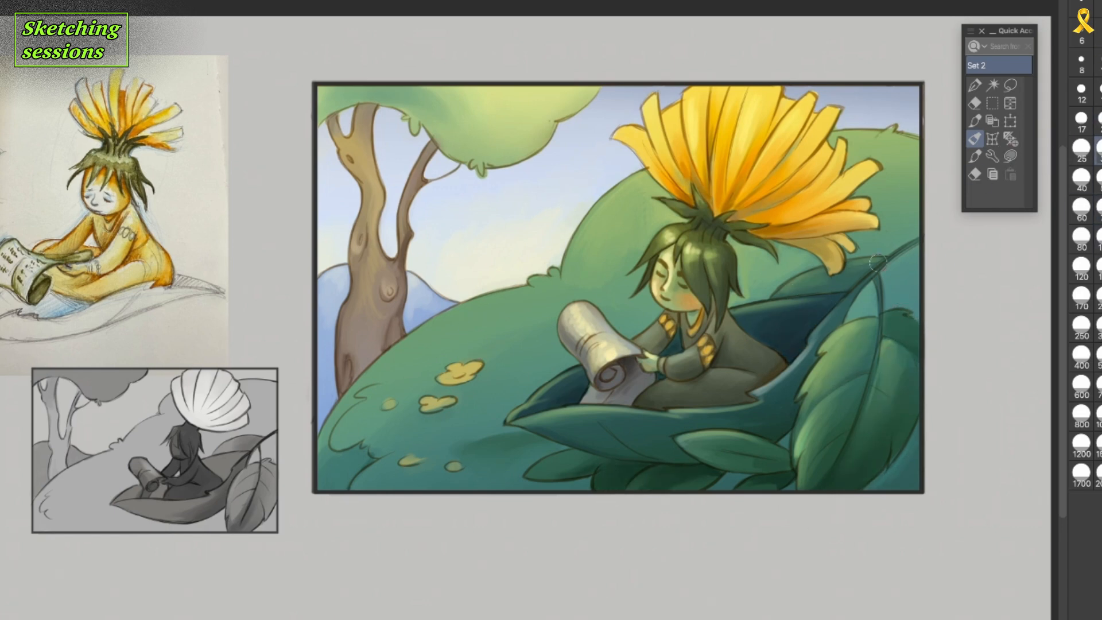
Shade the lower part of the grassy hill beside the yellow patches with green at brush size 70.
left_click(1098, 90)
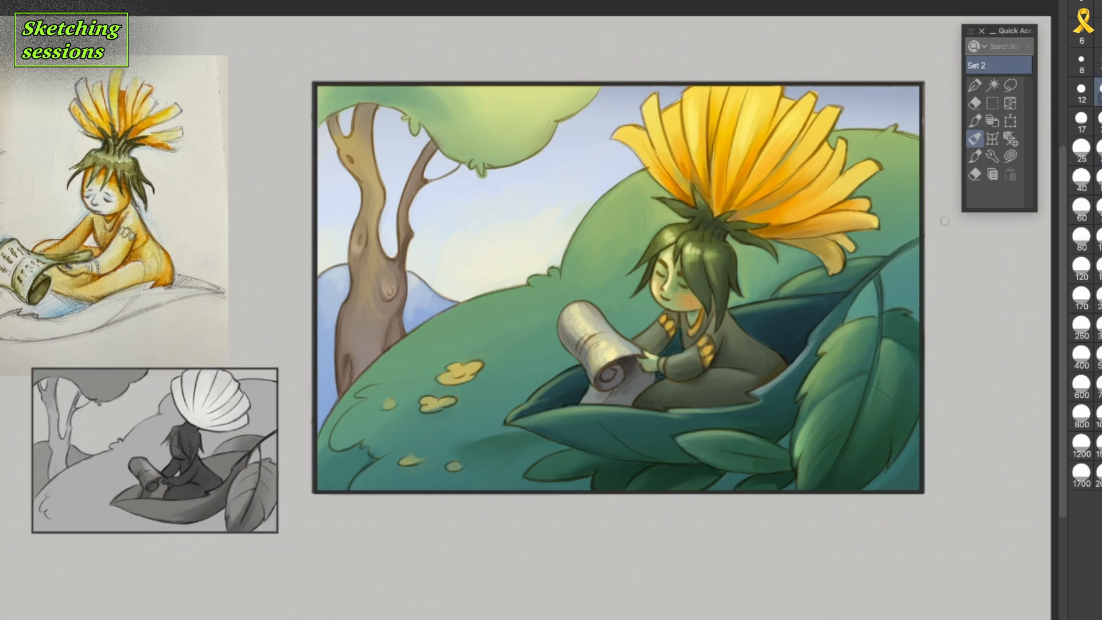
left_click(1099, 209)
mouse_move(443, 436)
left_mouse_down()
mouse_move(367, 428)
mouse_move(344, 438)
left_mouse_up()
Refine the shading of the flower's petals and touch up the edges of the large foreground leaf at brush size 15.
left_click(1099, 92)
left_click_drag(646, 163, 677, 191)
left_click_drag(779, 166, 748, 200)
mouse_move(746, 170)
left_mouse_down()
mouse_move(731, 203)
mouse_move(806, 227)
left_mouse_up()
mouse_move(780, 239)
left_mouse_down()
mouse_move(819, 242)
mouse_move(838, 260)
left_mouse_up()
left_click(772, 203, "alt")
mouse_move(689, 172)
left_mouse_down()
mouse_move(671, 201)
mouse_move(692, 198)
left_mouse_up()
left_click_drag(802, 388, 797, 402)
left_click_drag(851, 441, 879, 391)
Shade the lower slope of the grassy hill around the yellow patches with darker green at brush size 50.
key("bracketright")
key("bracketright")
key("bracketright")
key("bracketright")
key("bracketright")
key("bracketright")
left_click_drag(485, 396, 425, 428)
left_click_drag(451, 434, 373, 448)
mouse_move(390, 376)
left_mouse_down()
mouse_move(324, 439)
mouse_move(336, 454)
mouse_move(321, 487)
left_mouse_up()
left_click_drag(423, 439, 347, 470)
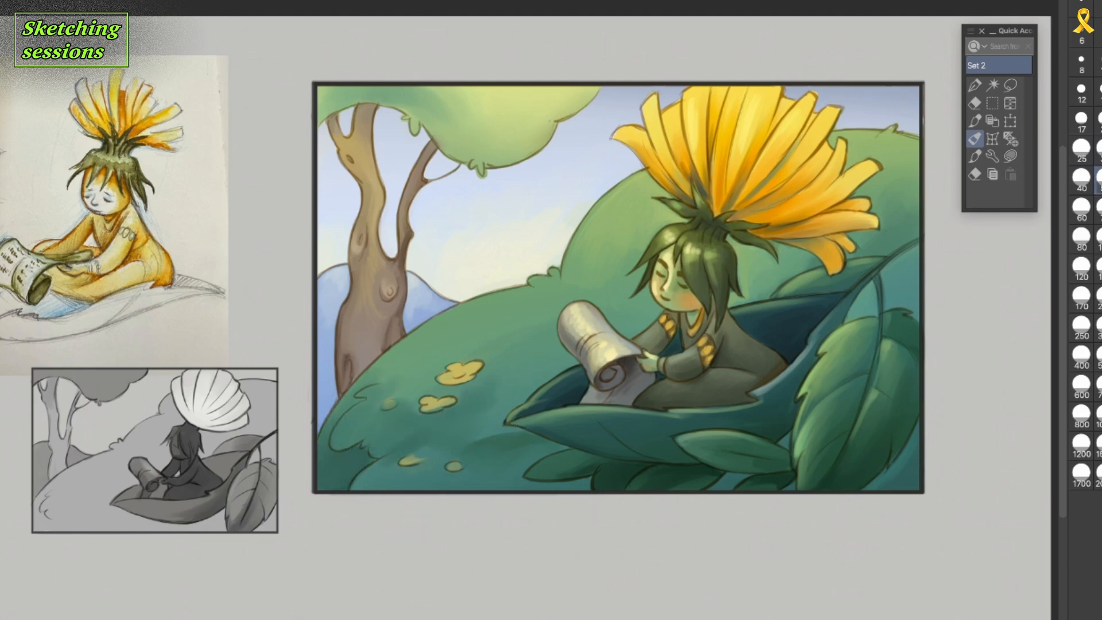
Touch up the character's face and hair and the edge of the tree canopy at brush size 15.
key("bracketleft")
key("bracketleft")
key("bracketleft")
left_click_drag(656, 271, 694, 287)
left_click_drag(666, 242, 653, 254)
left_click_drag(404, 112, 432, 132)
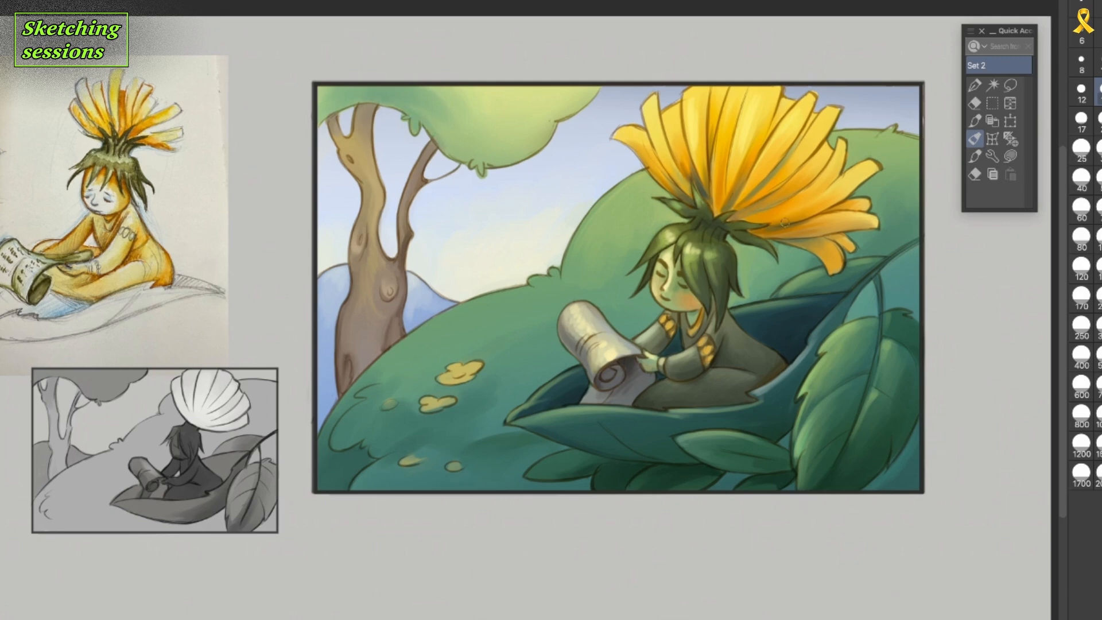
Refine the petal bases above the character's head and the rolled end of the scroll with a smaller brush.
key("bracketleft")
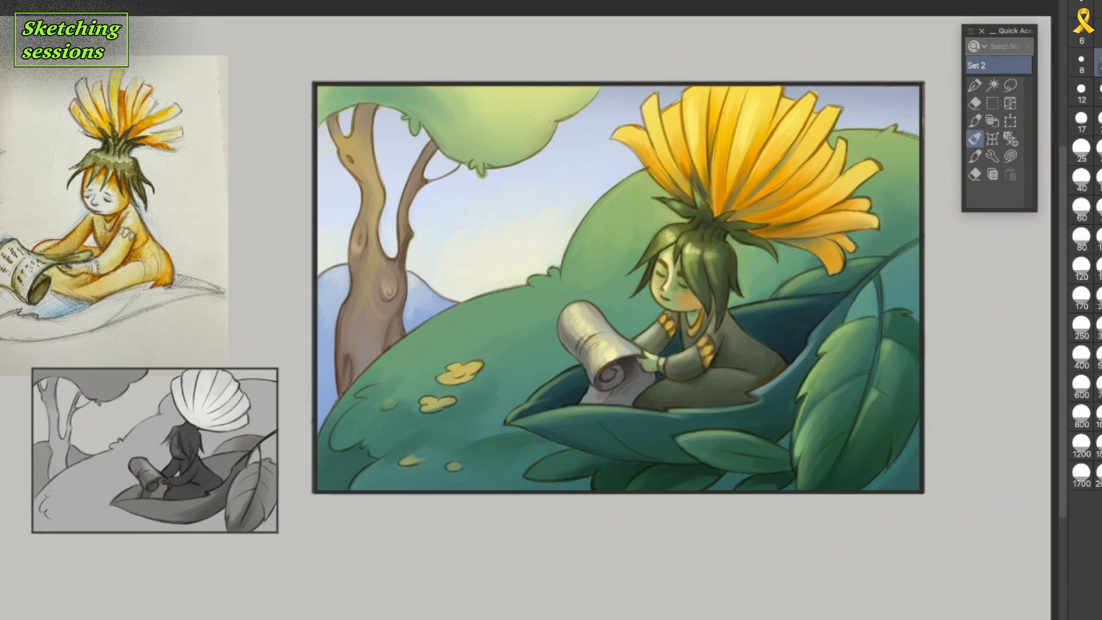
left_click_drag(697, 189, 711, 208)
left_click_drag(712, 117, 724, 213)
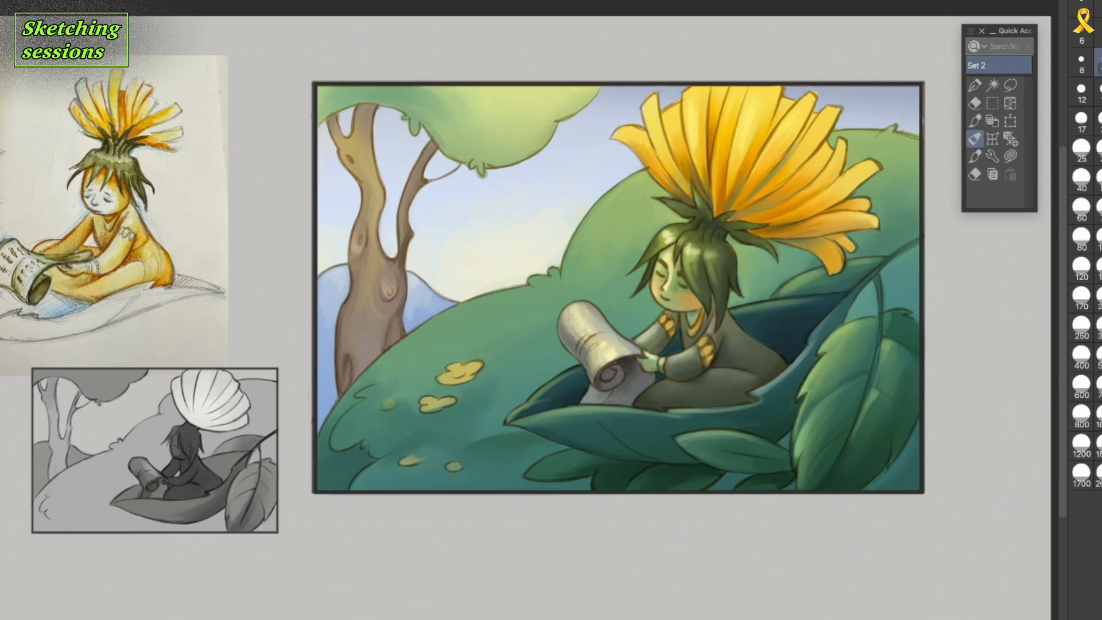
left_click_drag(602, 368, 613, 376)
left_click_drag(586, 370, 583, 353)
Paint fine shading strokes along the tree's trunk and upper branches.
left_click_drag(352, 251, 361, 274)
left_click_drag(356, 286, 355, 315)
left_click_drag(401, 261, 399, 301)
left_click_drag(435, 143, 427, 154)
left_click_drag(357, 108, 376, 108)
left_click_drag(336, 133, 331, 122)
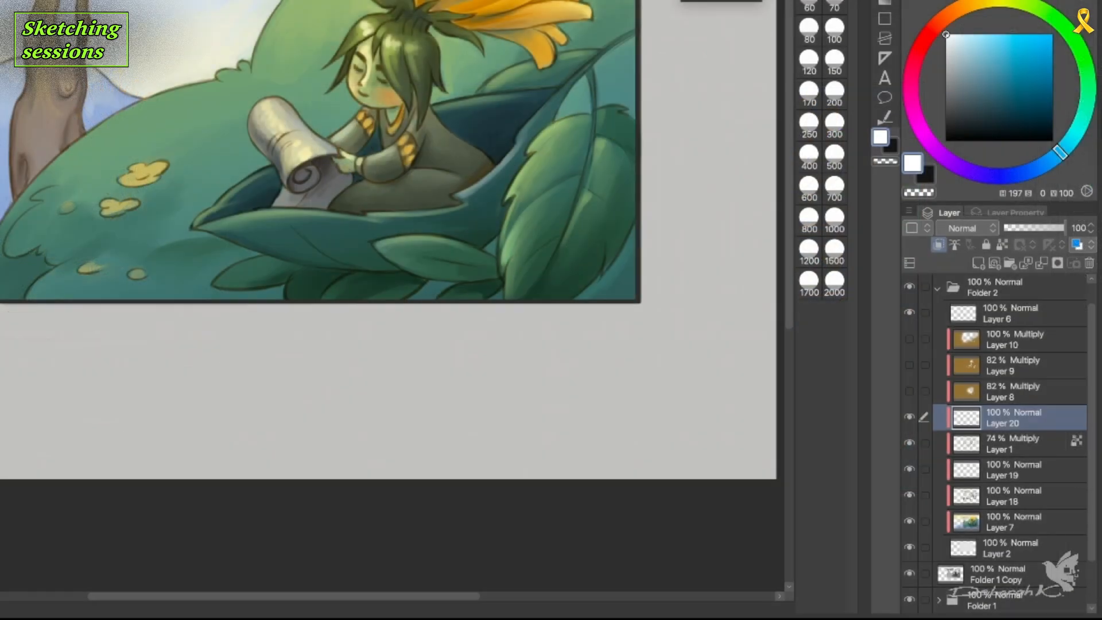
Fill Layer 20 with white and set its blending mode to Color for a greyscale value check.
key("alt+Delete")
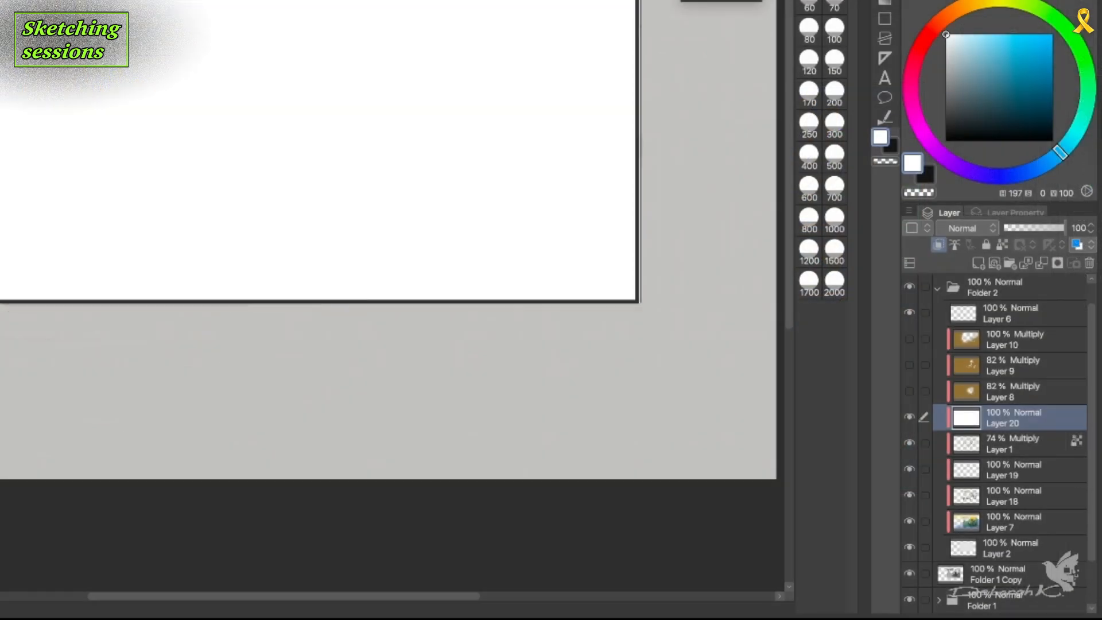
left_click(976, 228)
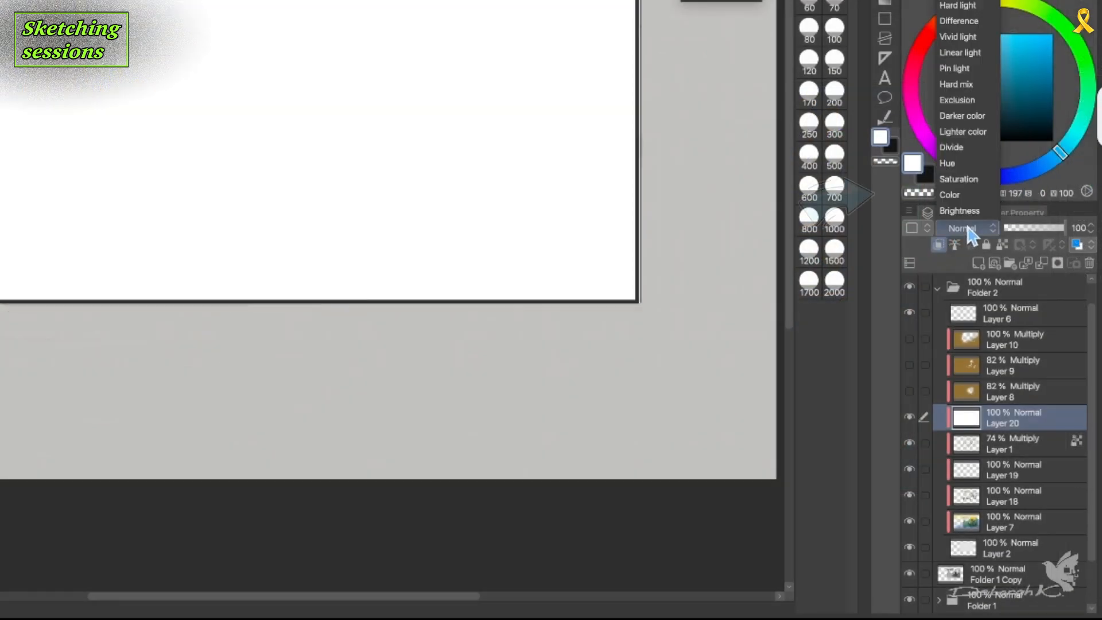
left_click(957, 196)
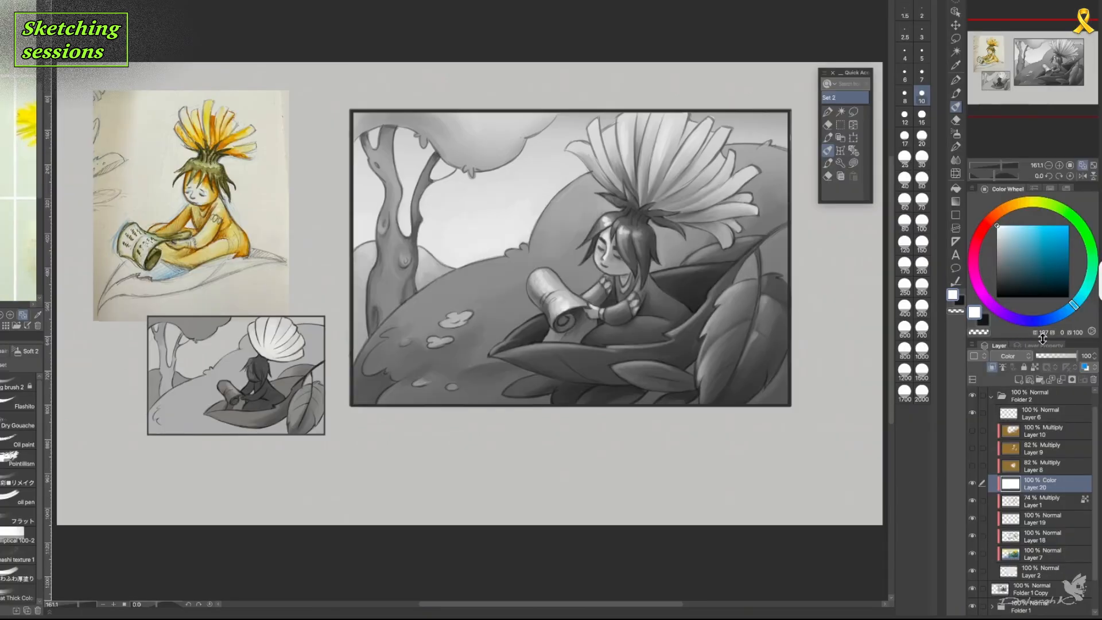
Toggle Layer 20's visibility to compare the painting in greyscale and in colour, leaving the layer hidden.
left_click(972, 484)
left_click(972, 484)
left_click(972, 484)
left_click(972, 484)
left_click(972, 482)
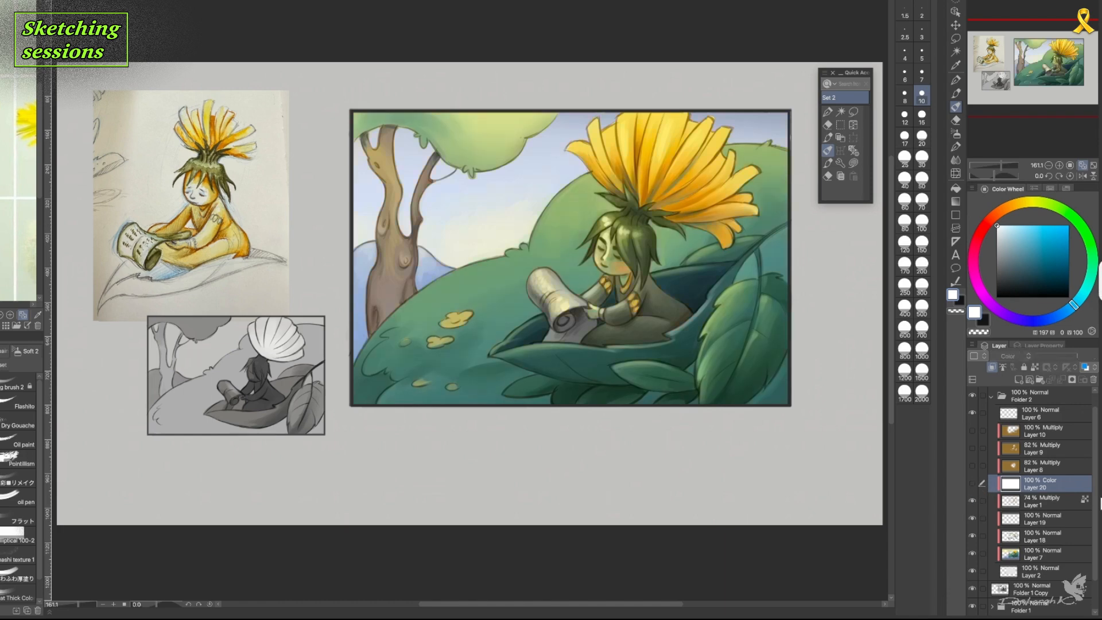
Toggle Layer 18's visibility to compare the painting with and without its painted shading.
left_click(1057, 537)
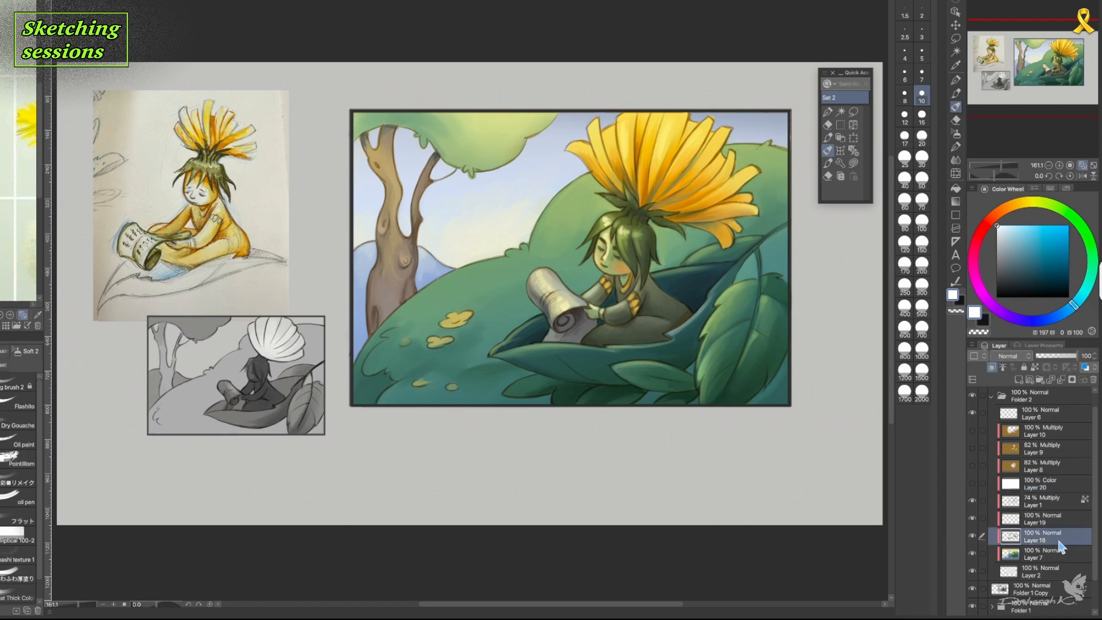
left_click(972, 536)
left_click(972, 536)
left_click(972, 539)
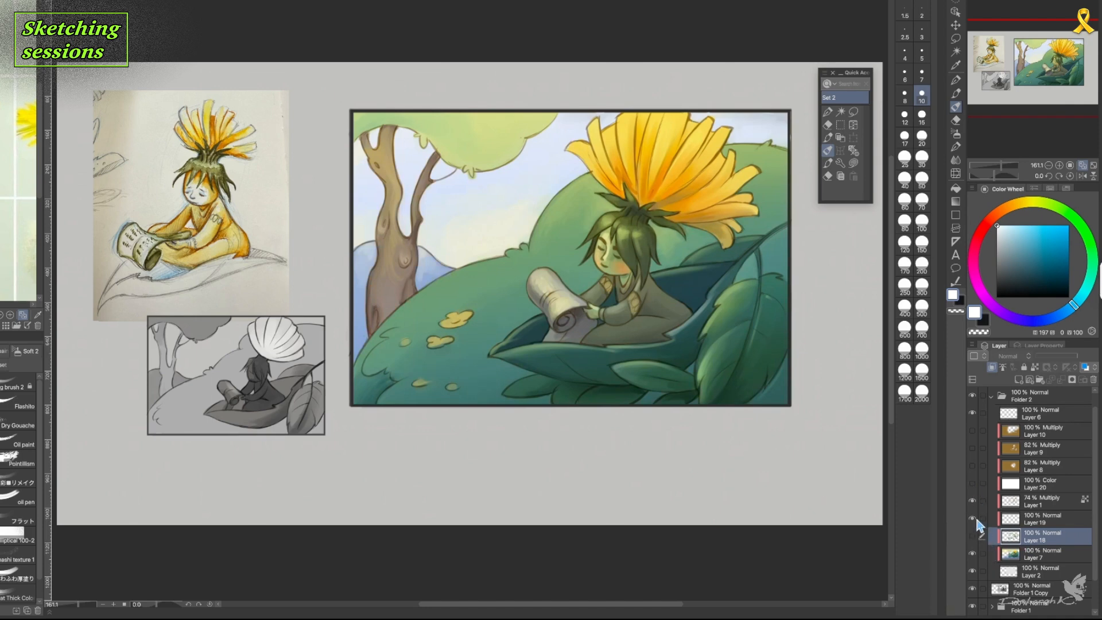
left_click(973, 536)
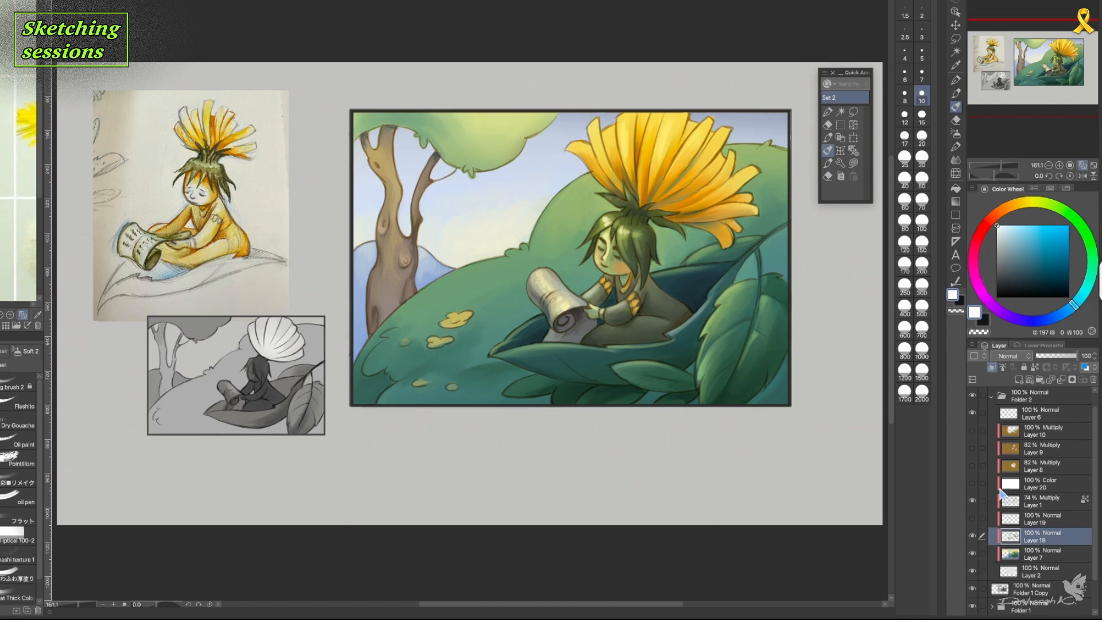
left_click(972, 484)
Delete Layer 19 and toggle the white Layer 20 to check the painting's values.
left_click(1052, 520)
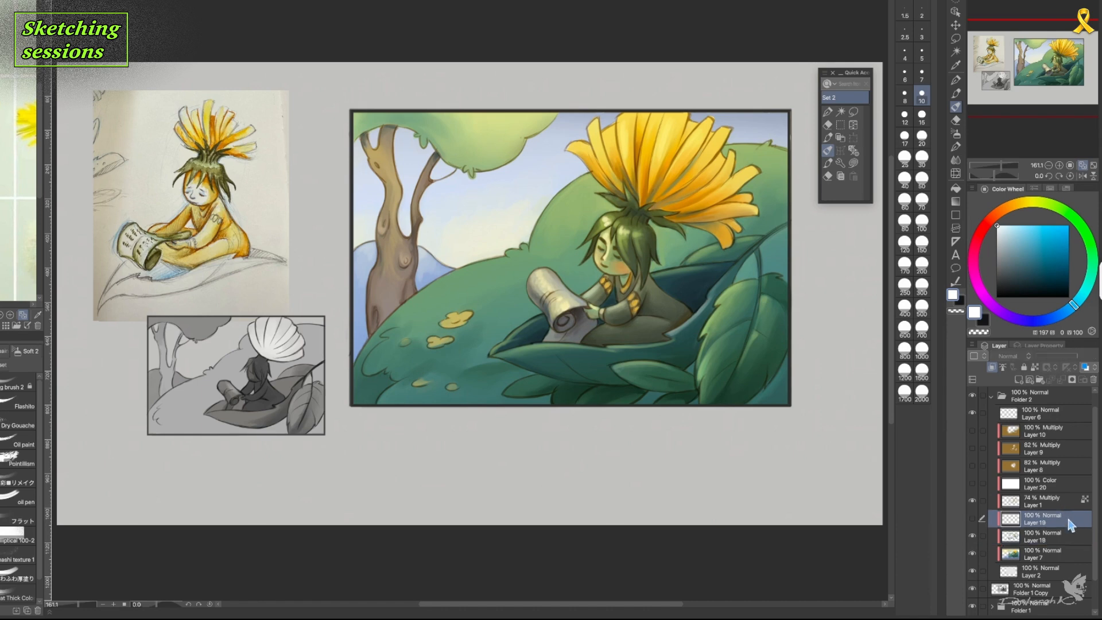
left_click(1093, 379)
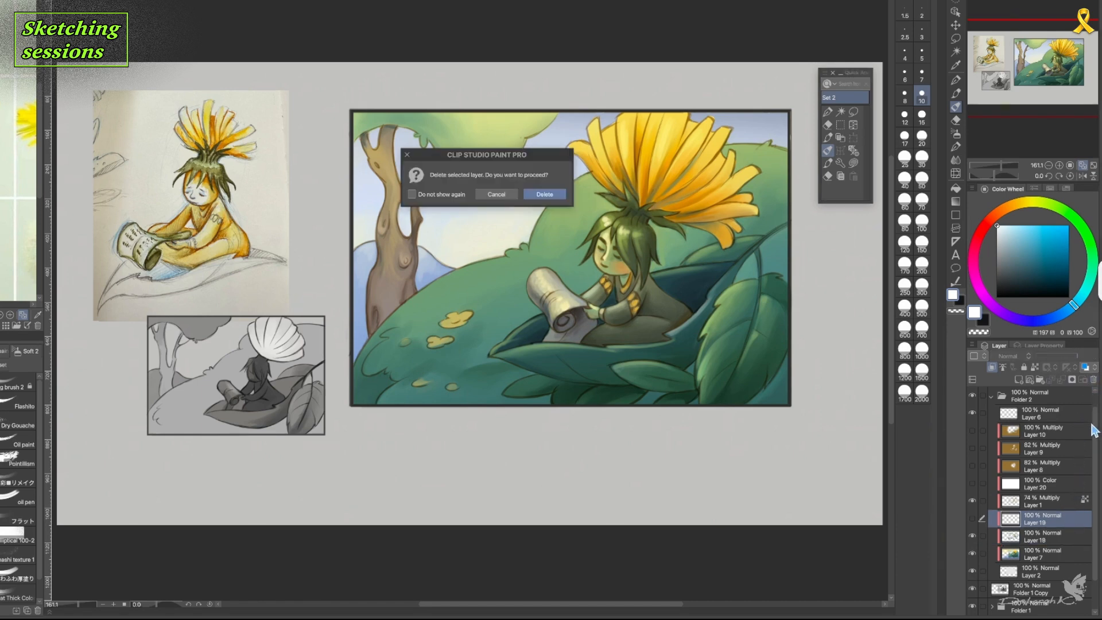
left_click(556, 195)
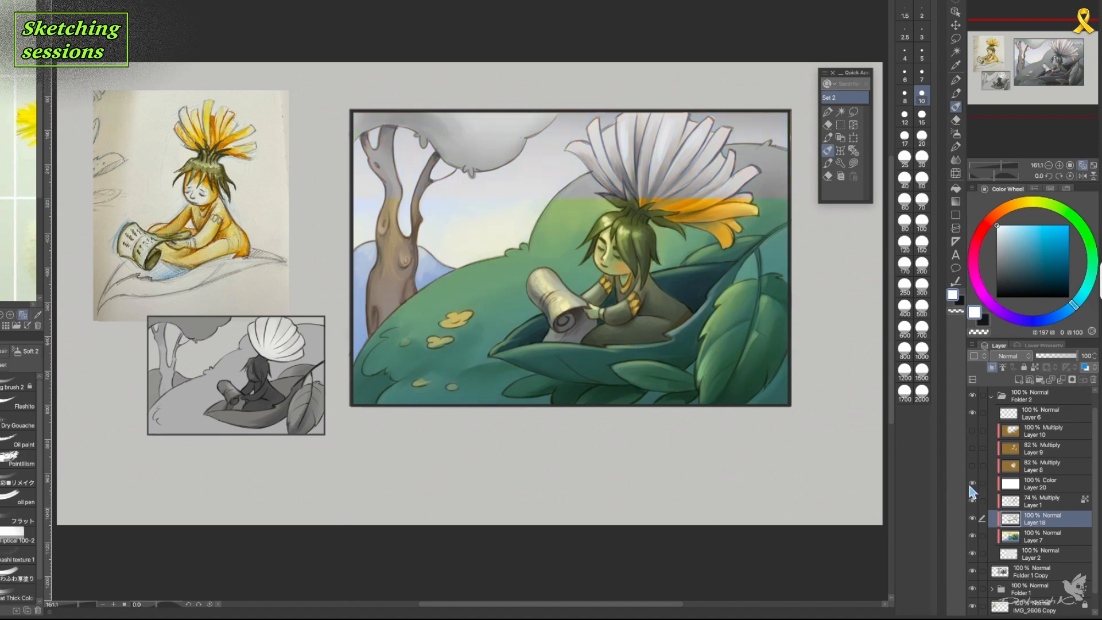
left_click(972, 483)
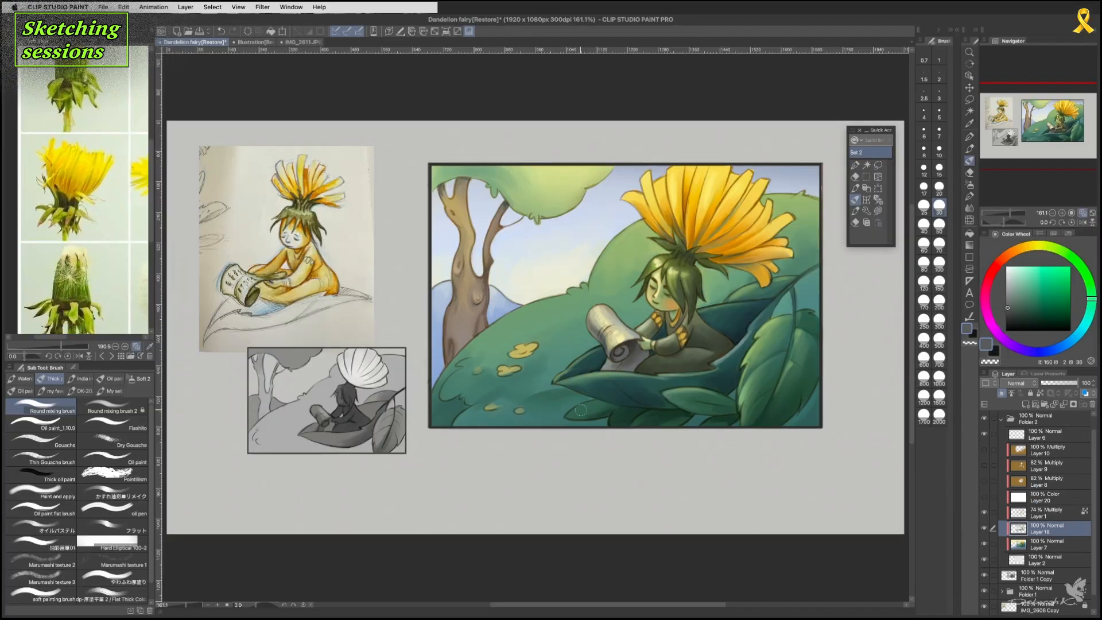
Set the painting colour to a dark muted purple (hue 268, saturation 15, value 33) and show Layer 20 to view the greyscale values.
mouse_move(1081, 294)
left_mouse_down()
mouse_move(1059, 350)
mouse_move(1014, 346)
left_mouse_up()
left_click(1015, 308)
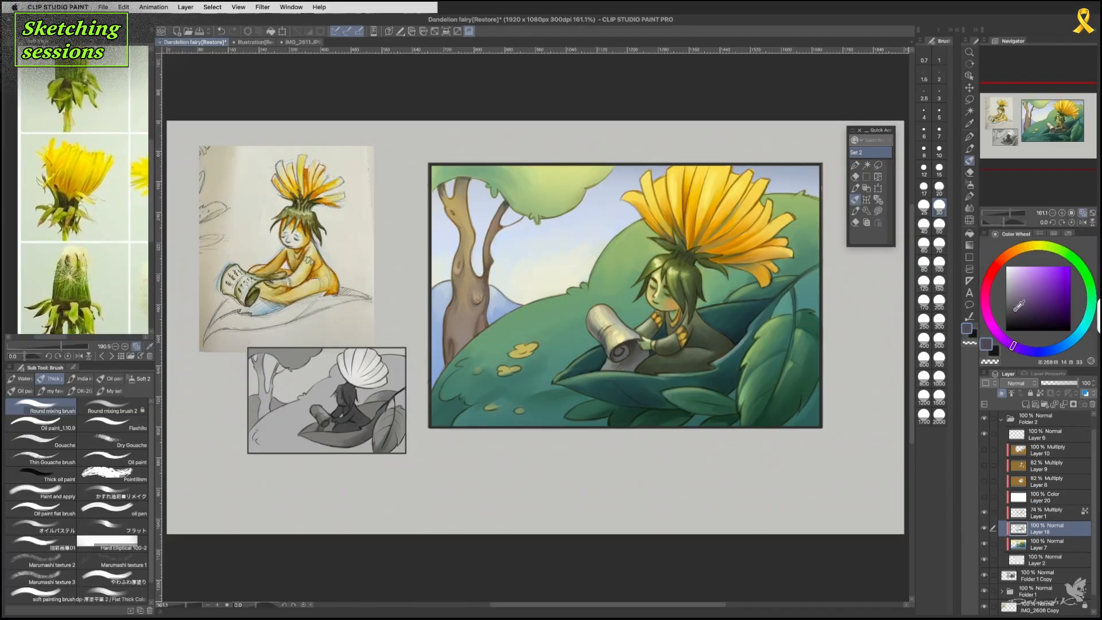
left_click(1015, 310)
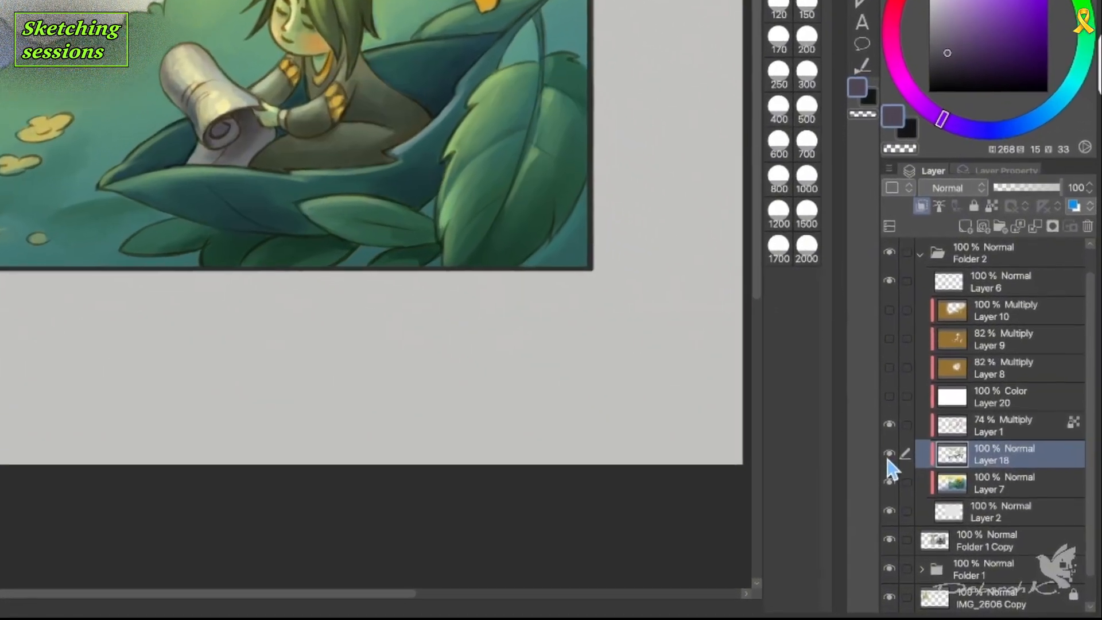
left_click(909, 417)
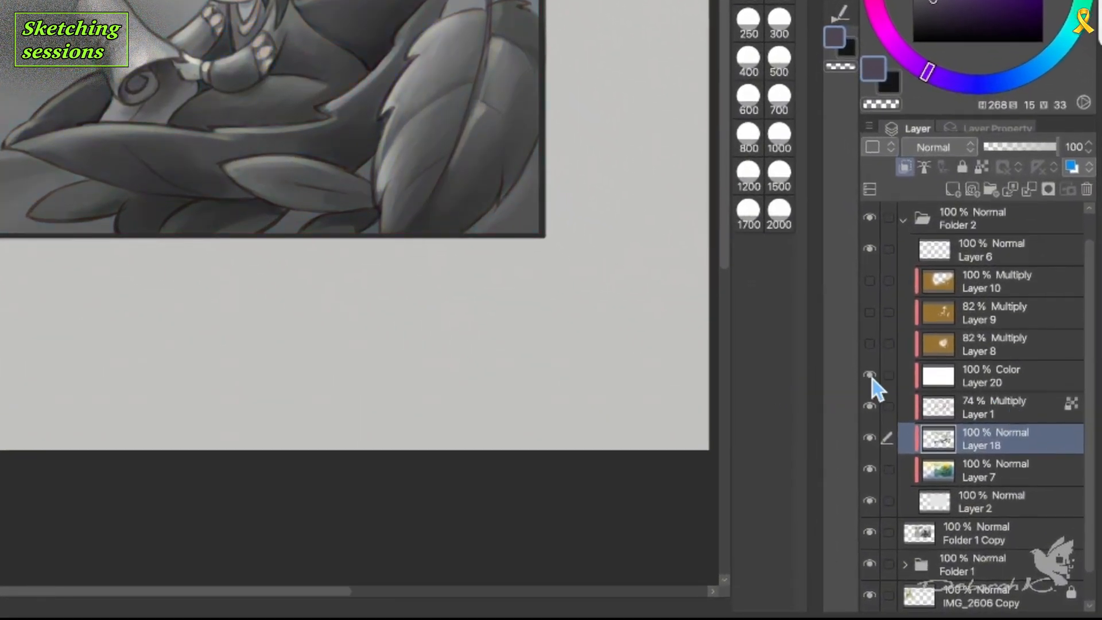